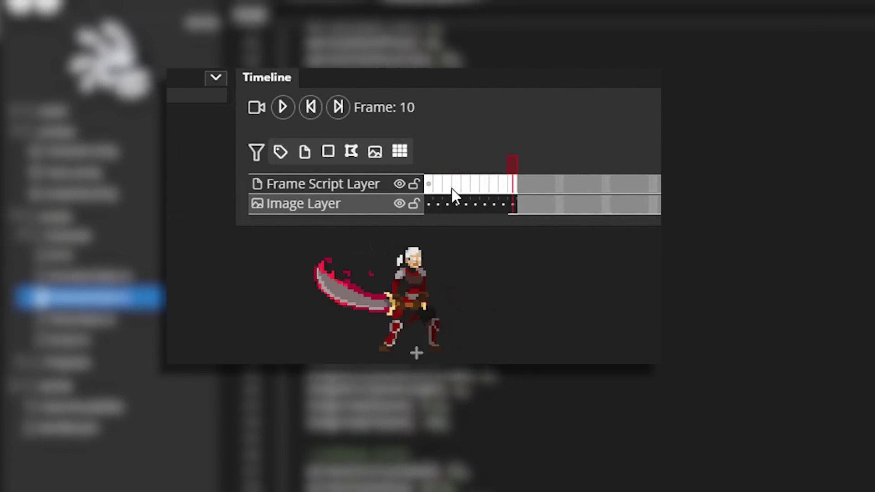
Extend the Image Layer's keyframes to two frames each and play the sword animation from frame 1
{"action": "left_click_drag", "start_coordinate": [454, 195], "coordinate": [468, 190]}
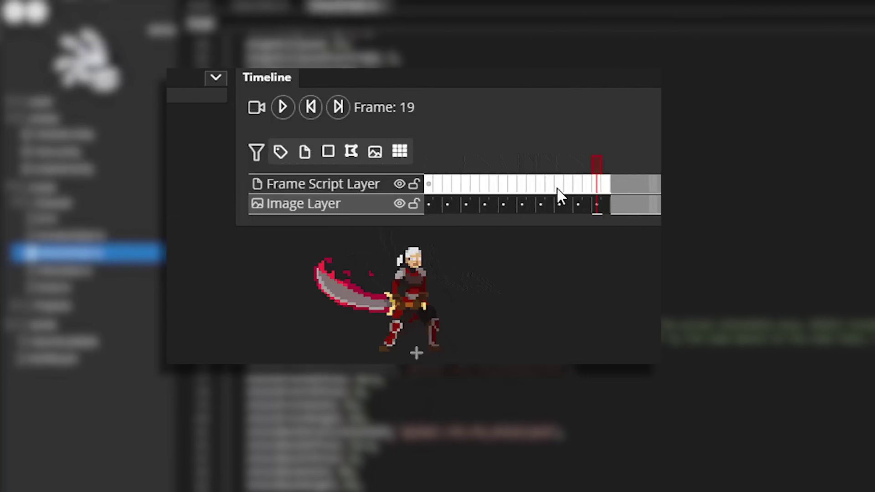
{"action": "left_click_drag", "start_coordinate": [560, 196], "coordinate": [274, 130]}
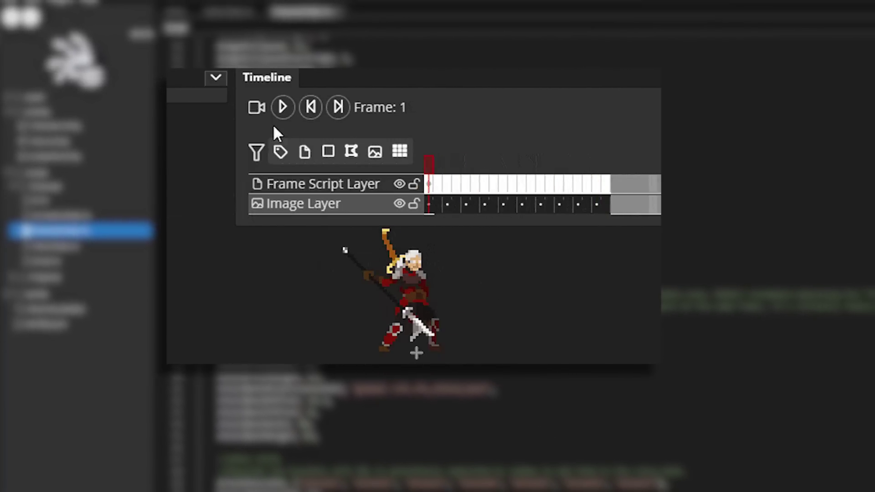
{"action": "left_click", "coordinate": [283, 107]}
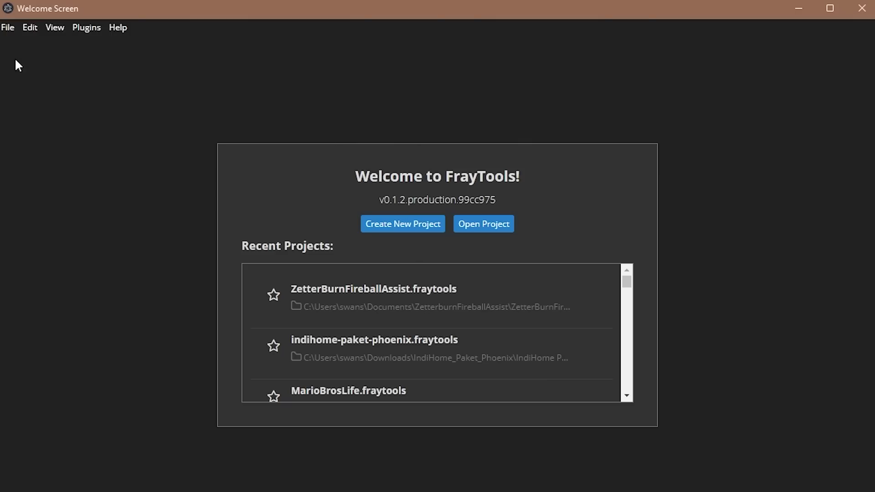
Start a new project from the Fraymakers Character Template
{"action": "left_click", "coordinate": [8, 28]}
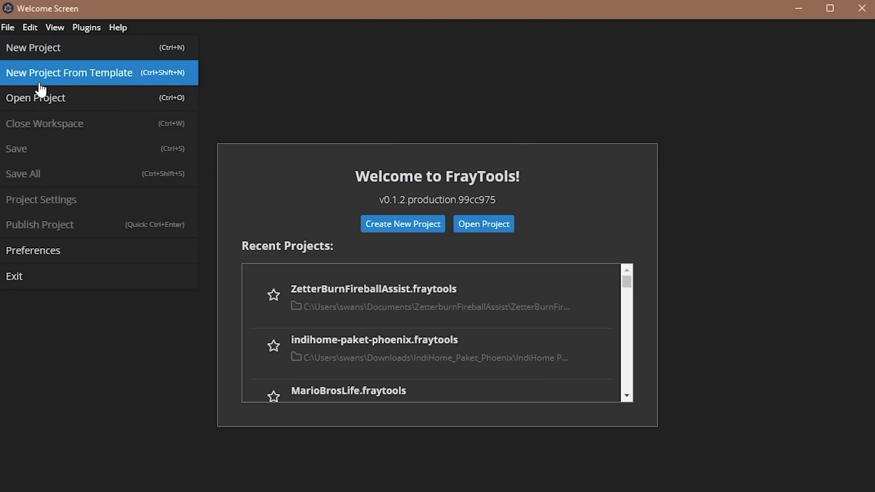
{"action": "left_click", "coordinate": [56, 74]}
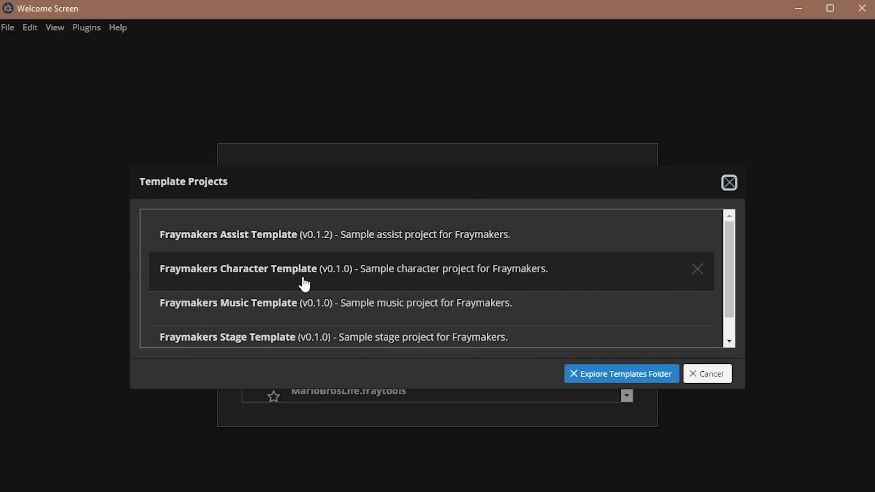
{"action": "left_click", "coordinate": [304, 284]}
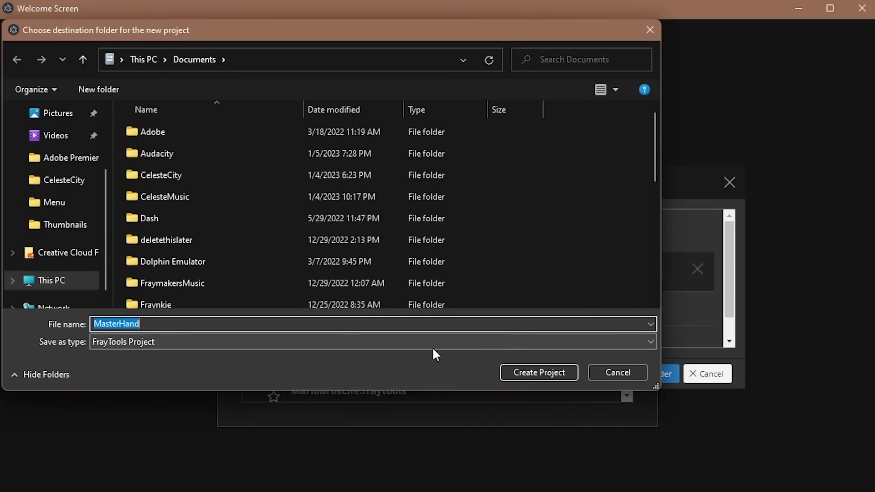
Make a MasterHand folder in Documents and create the project inside it with the file name MasterHand
{"action": "scroll", "coordinate": [583, 272], "scroll_direction": "down", "scroll_amount": 1}
{"action": "right_click", "coordinate": [583, 273]}
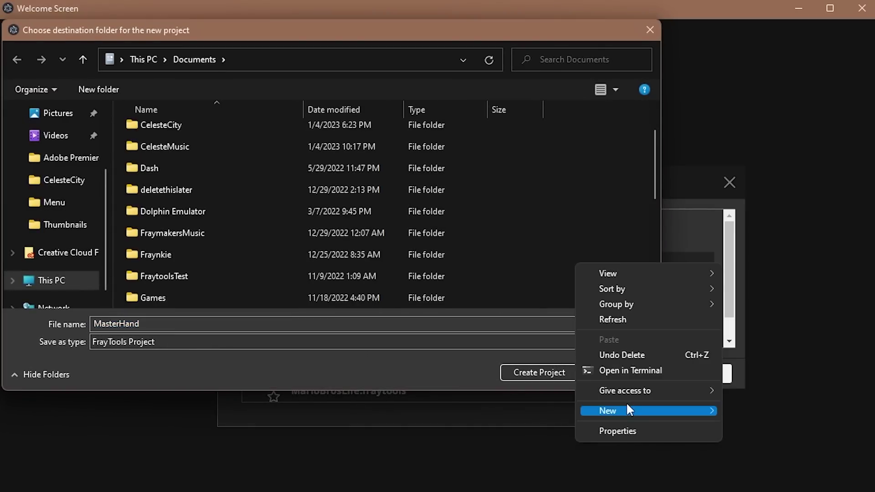
{"action": "mouse_move", "coordinate": [627, 402]}
{"action": "left_click", "coordinate": [759, 409]}
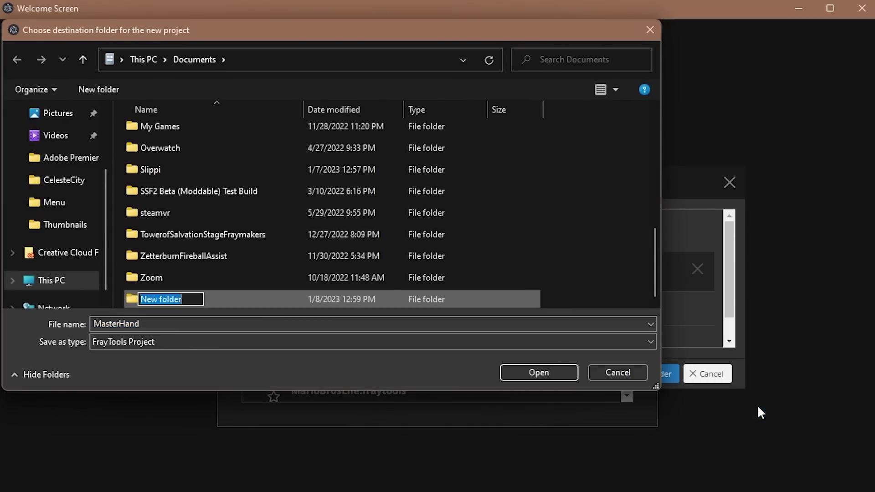
{"action": "type", "text": "MasterHand"}
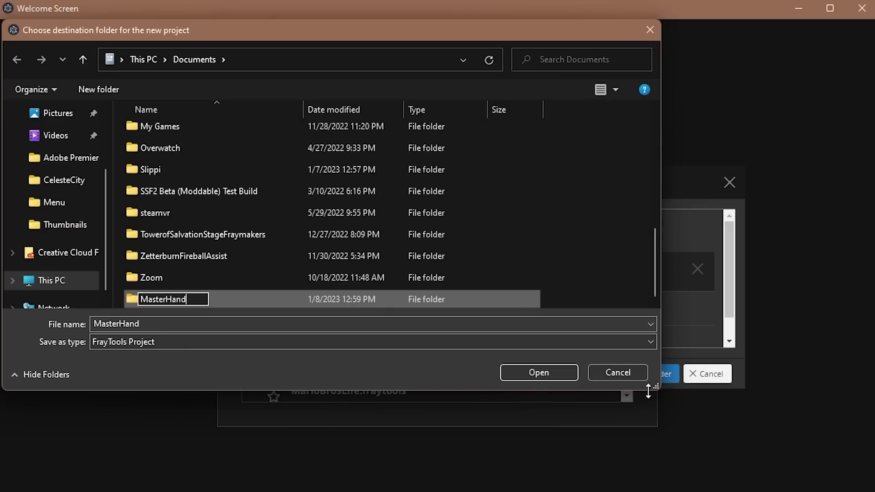
{"action": "key", "text": "Return"}
{"action": "key", "text": "Return"}
{"action": "key", "text": "ctrl+c"}
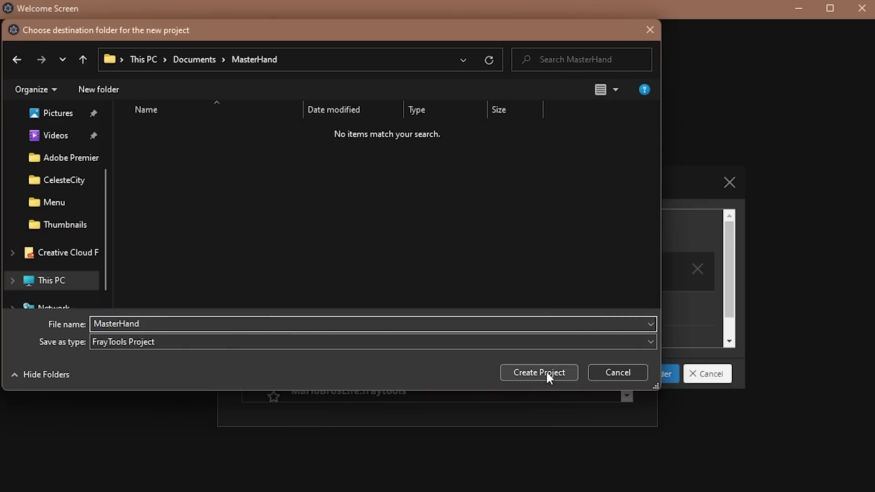
{"action": "left_click", "coordinate": [546, 373]}
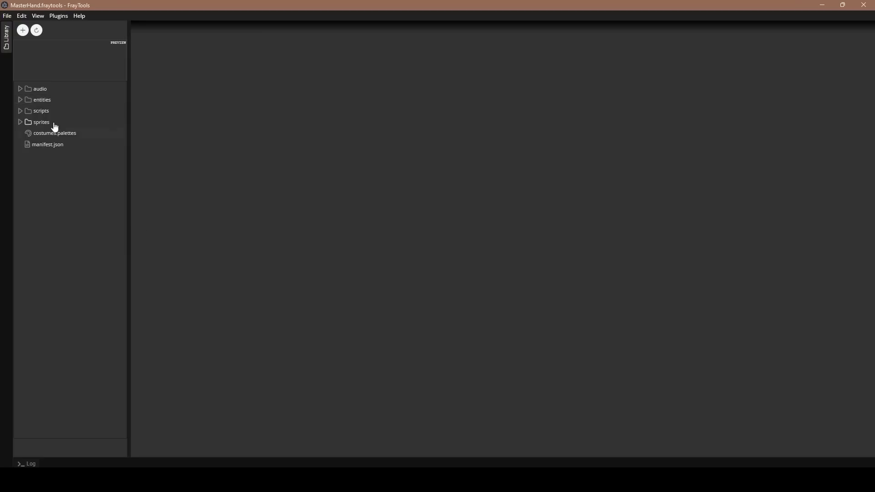
Open character.entity from the entities folder and view its walk_out, fall_in and crouch_out animations
{"action": "left_click", "coordinate": [21, 102]}
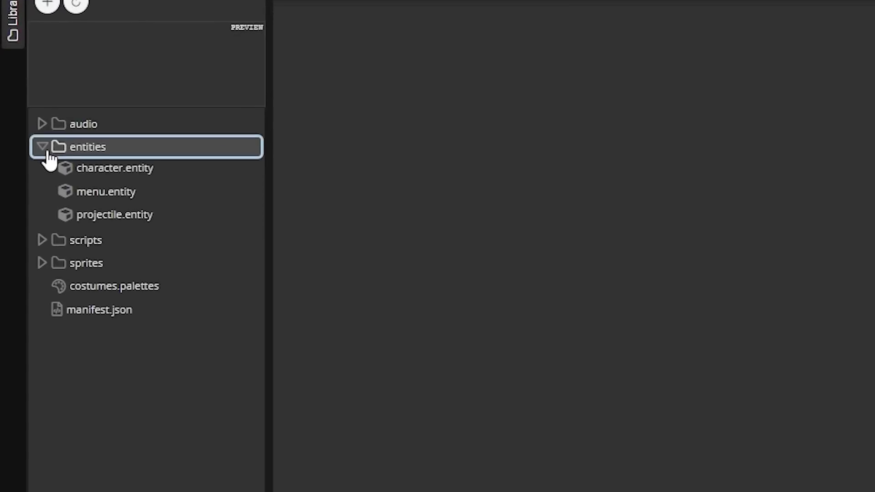
{"action": "double_click", "coordinate": [124, 177]}
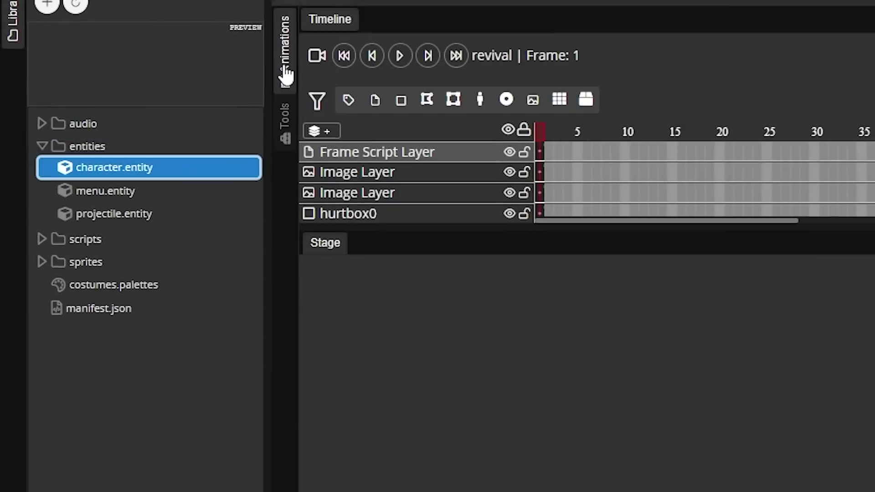
{"action": "left_click", "coordinate": [286, 73]}
{"action": "left_click", "coordinate": [171, 138]}
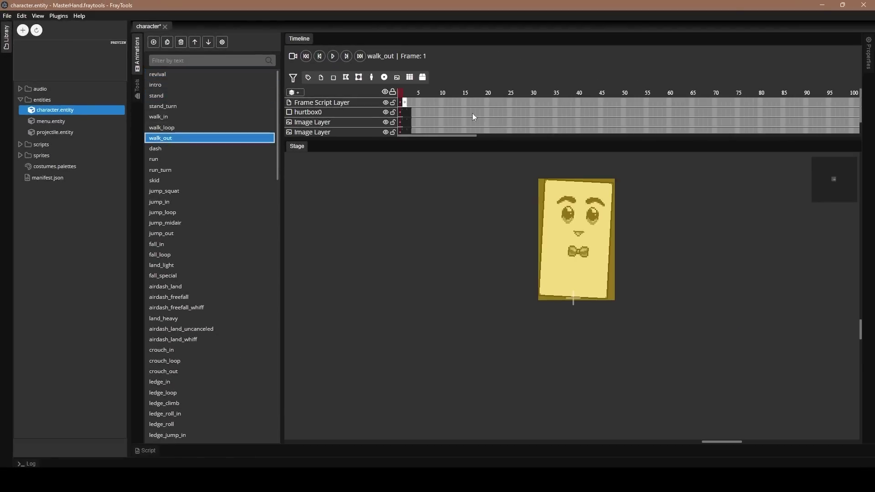
{"action": "left_click", "coordinate": [165, 245]}
{"action": "left_click", "coordinate": [164, 371]}
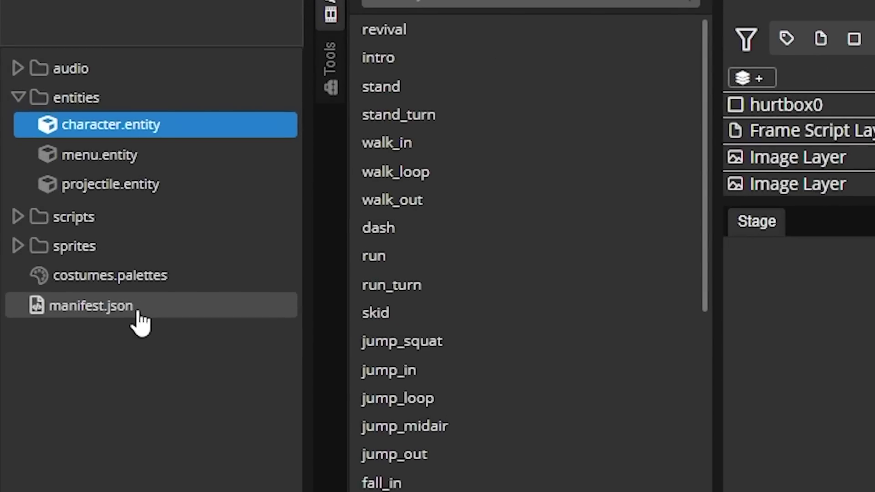
Open manifest.json and set both the resourceId and the character's content id to "MasterHand"
{"action": "double_click", "coordinate": [140, 313]}
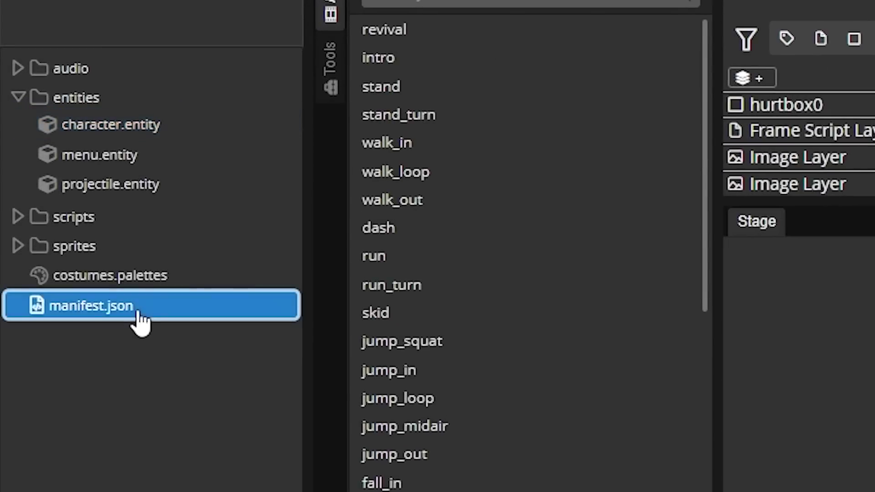
{"action": "left_click_drag", "start_coordinate": [371, 70], "coordinate": [251, 73]}
{"action": "type", "text": "MasterHand"}
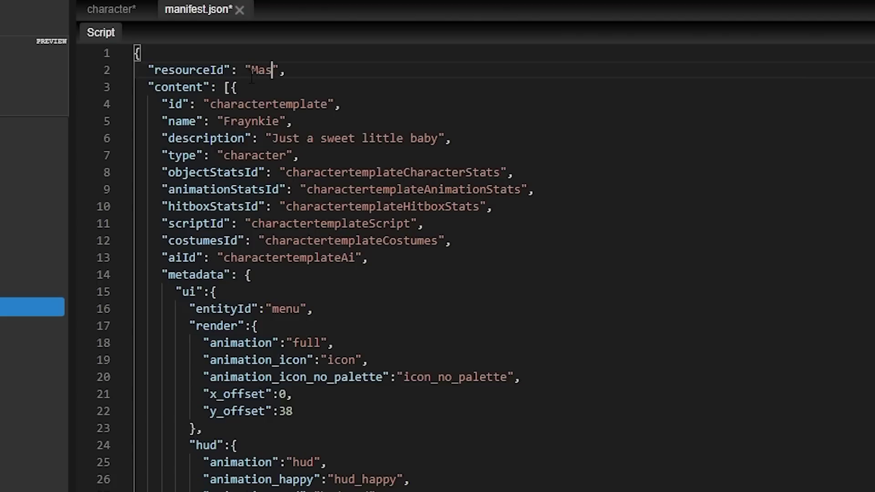
{"action": "left_click_drag", "start_coordinate": [327, 104], "coordinate": [210, 105]}
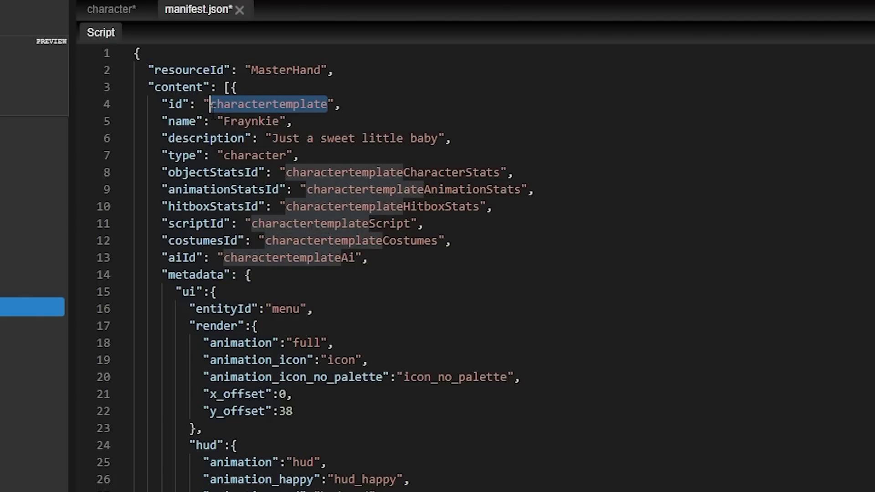
{"action": "key", "text": "ctrl+v"}
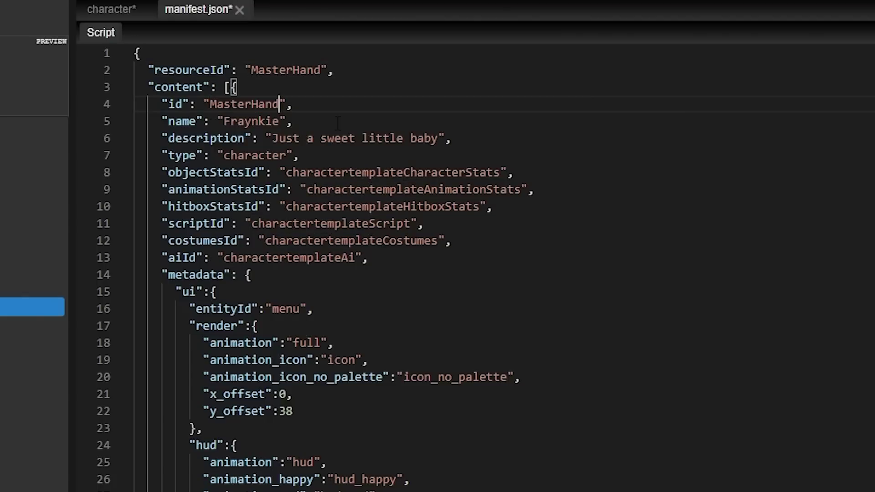
Set the character's name to "Master Hand" and its description to "The Boss From Smash Bros." in the manifest
{"action": "left_click_drag", "start_coordinate": [282, 122], "coordinate": [220, 121]}
{"action": "key", "text": "ctrl+v"}
{"action": "left_click", "coordinate": [266, 121]}
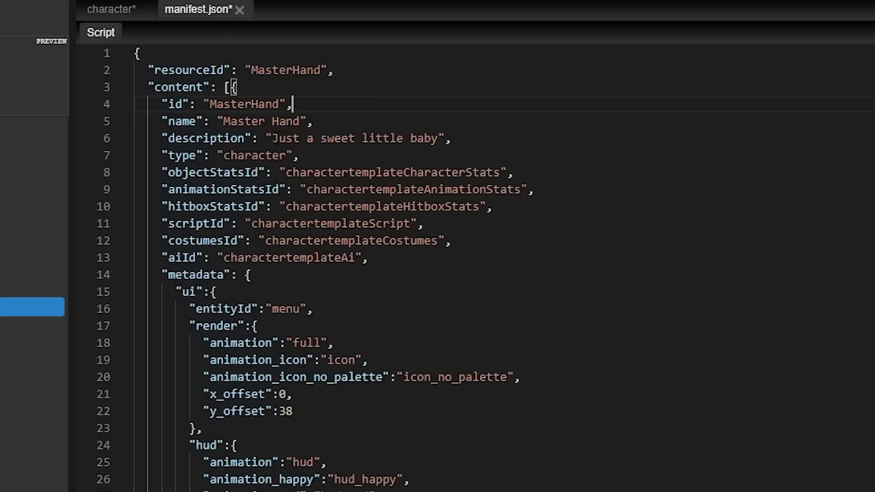
{"action": "left_click_drag", "start_coordinate": [272, 138], "coordinate": [439, 138]}
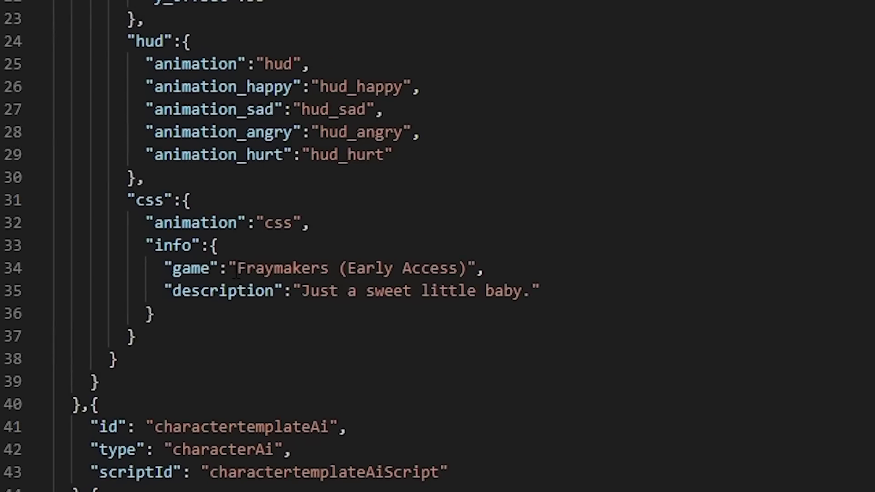
In the manifest's css info block, set the game to "Smash Bros." and the description to "The Boss From Smash Bros."
{"action": "left_click_drag", "start_coordinate": [236, 270], "coordinate": [466, 269]}
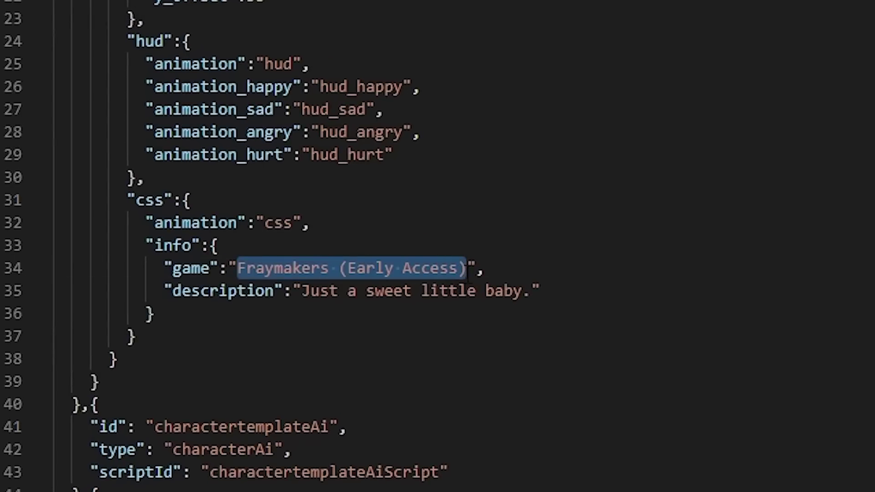
{"action": "type", "text": "Smash Bros."}
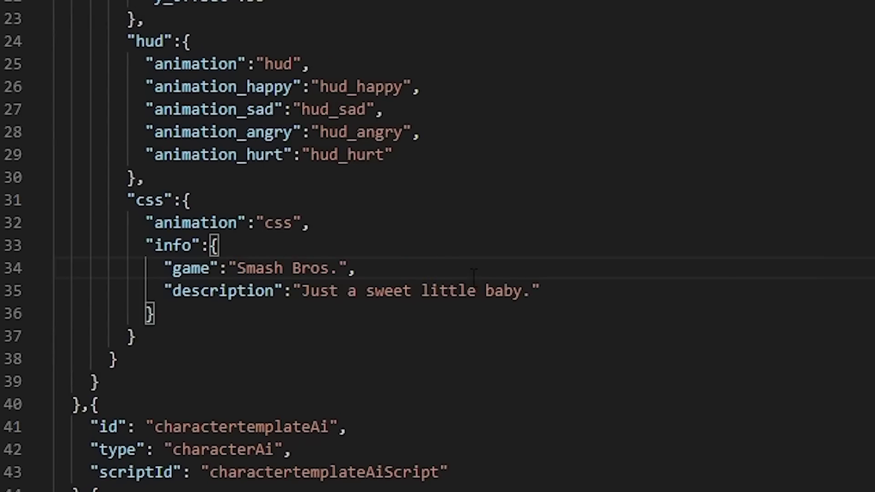
{"action": "left_click_drag", "start_coordinate": [528, 291], "coordinate": [254, 271]}
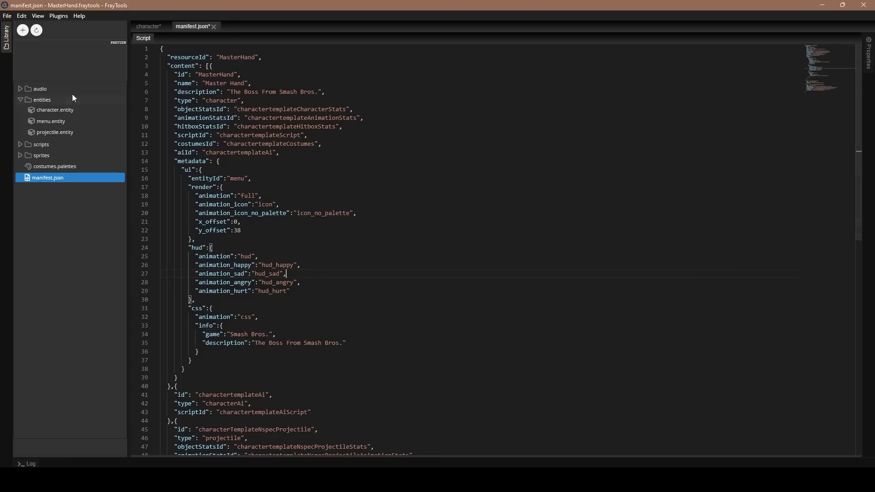
Open character.entity and set its sprite entity asset ID to MasterHand
{"action": "double_click", "coordinate": [64, 111]}
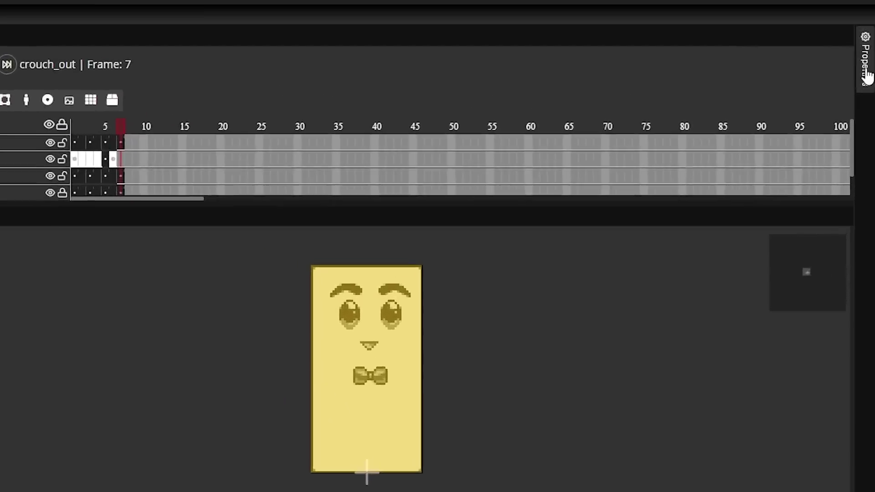
{"action": "left_click", "coordinate": [868, 59]}
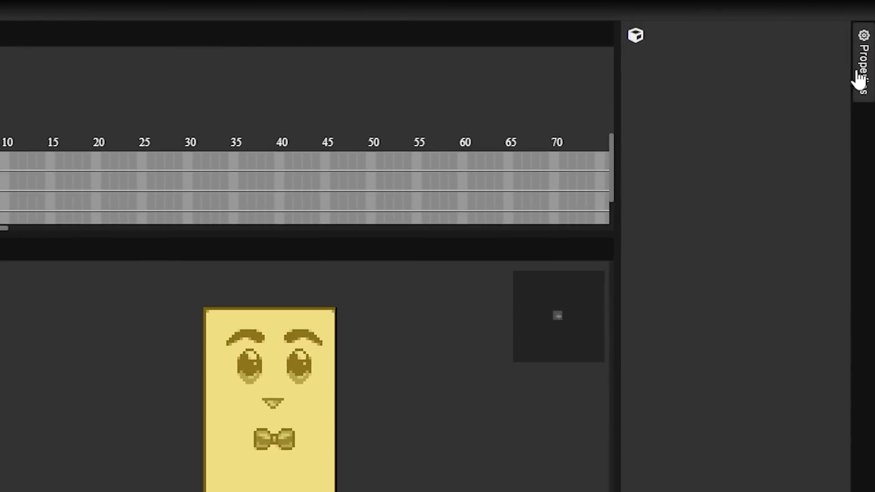
{"action": "left_click", "coordinate": [636, 35]}
{"action": "double_click", "coordinate": [685, 88]}
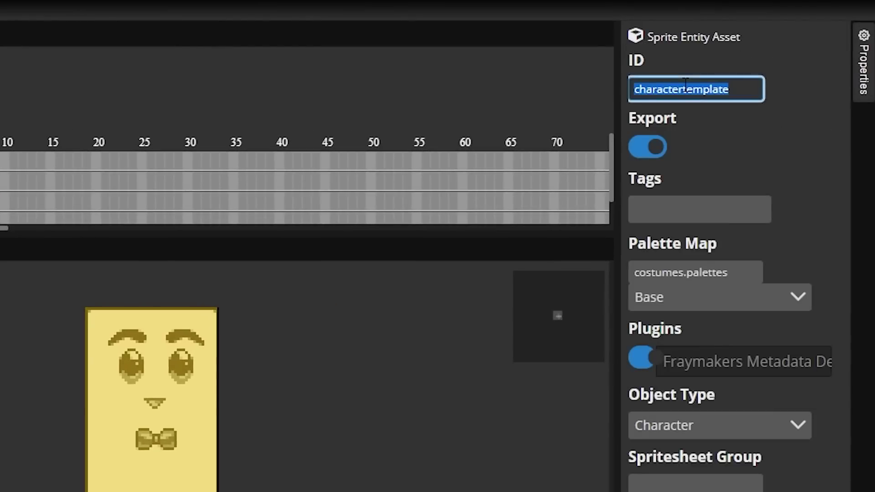
{"action": "type", "text": "Boss From Smash Bros."}
{"action": "key", "text": "ctrl+a"}
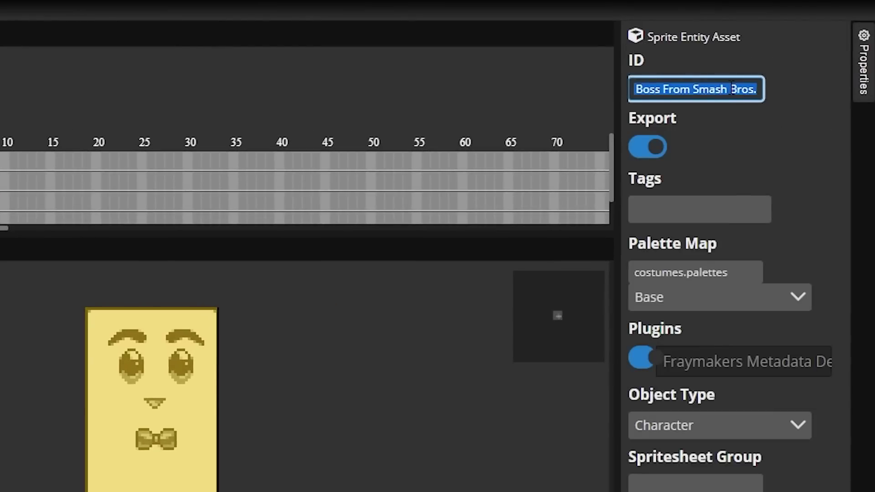
{"action": "type", "text": "MasterHand"}
{"action": "key", "text": "ctrl+a"}
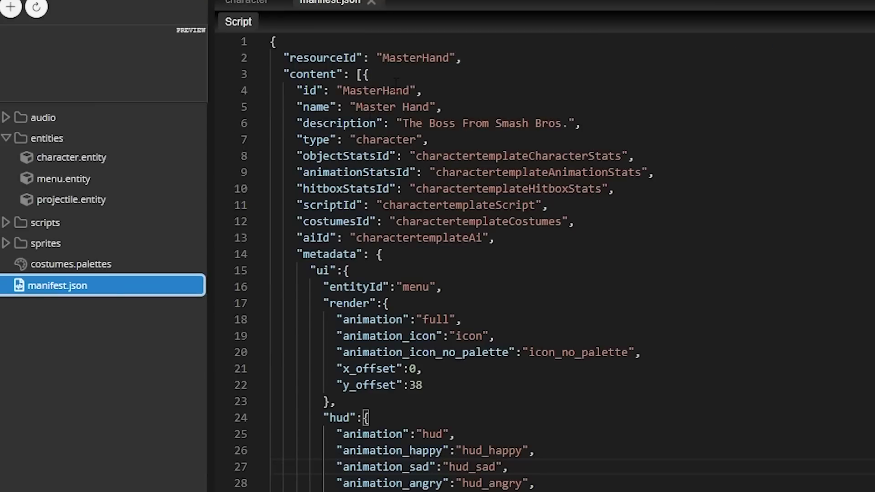
Open CharacterStats.hx from the scripts' Character folder and set the spriteContent's getContent value to "MasterHand"
{"action": "left_click_drag", "start_coordinate": [389, 58], "coordinate": [436, 59]}
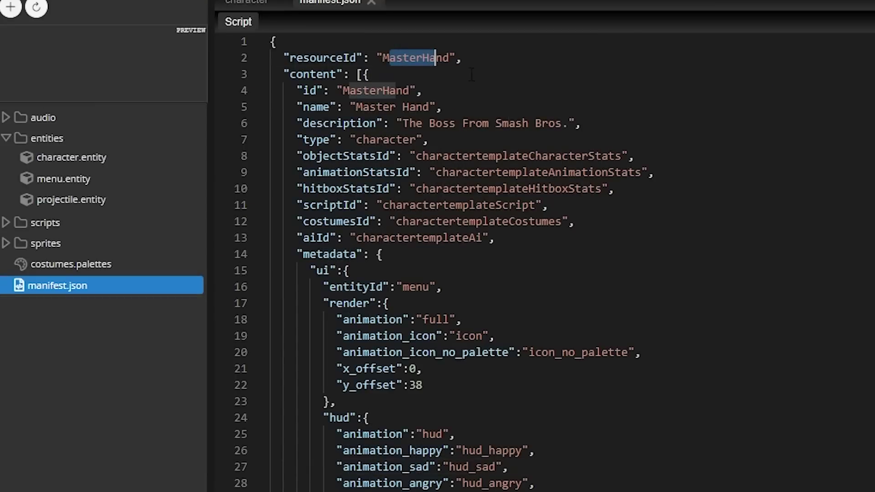
{"action": "left_click", "coordinate": [476, 75]}
{"action": "left_click", "coordinate": [22, 222]}
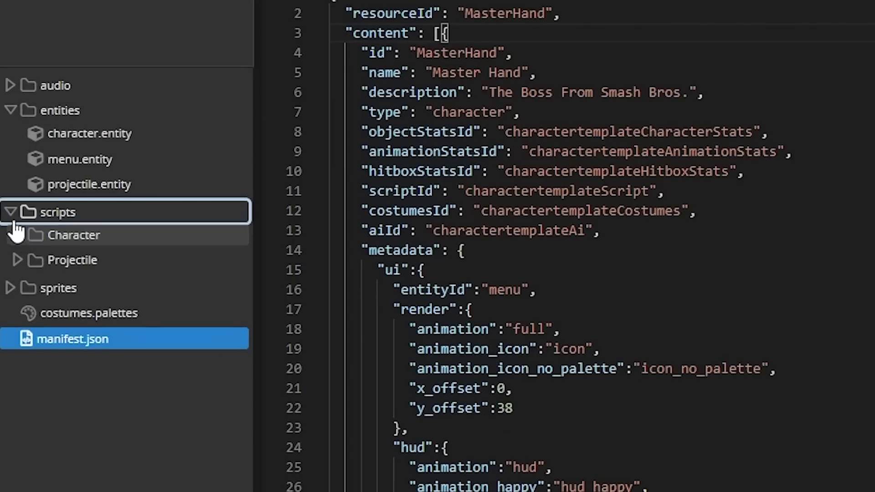
{"action": "left_click", "coordinate": [16, 237]}
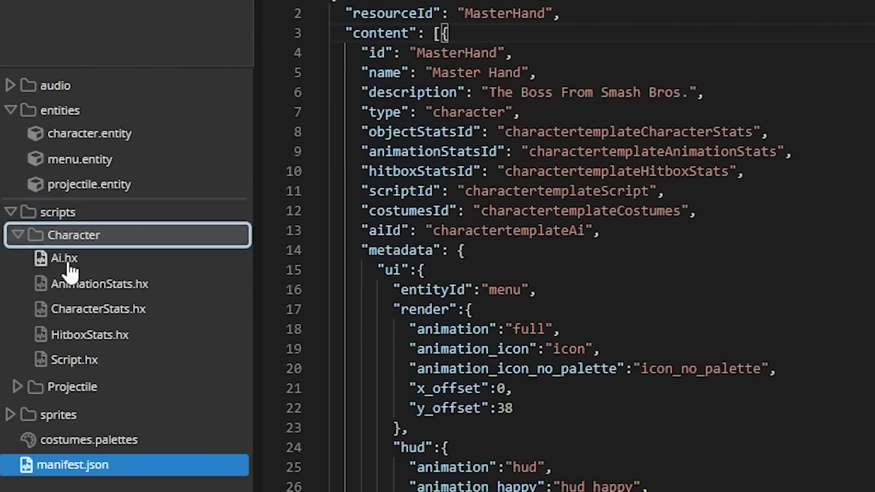
{"action": "left_click", "coordinate": [97, 321]}
{"action": "double_click", "coordinate": [97, 321]}
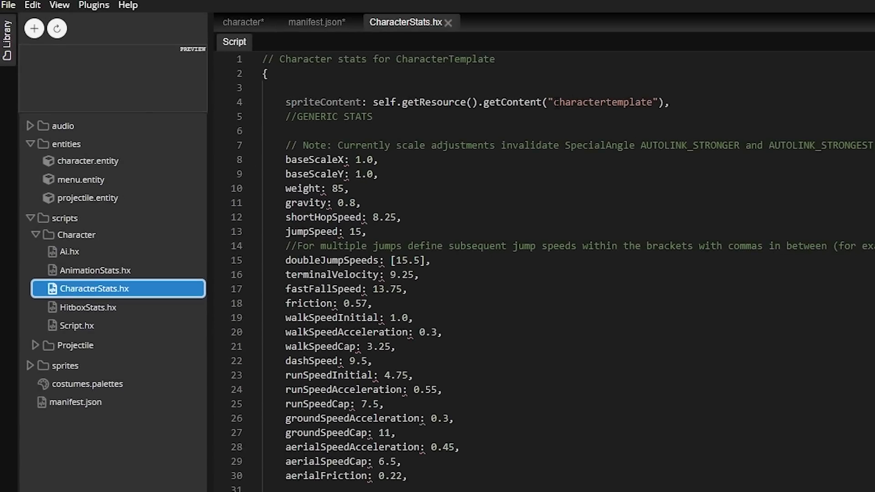
{"action": "double_click", "coordinate": [555, 103]}
{"action": "type", "text": "MasterHand"}
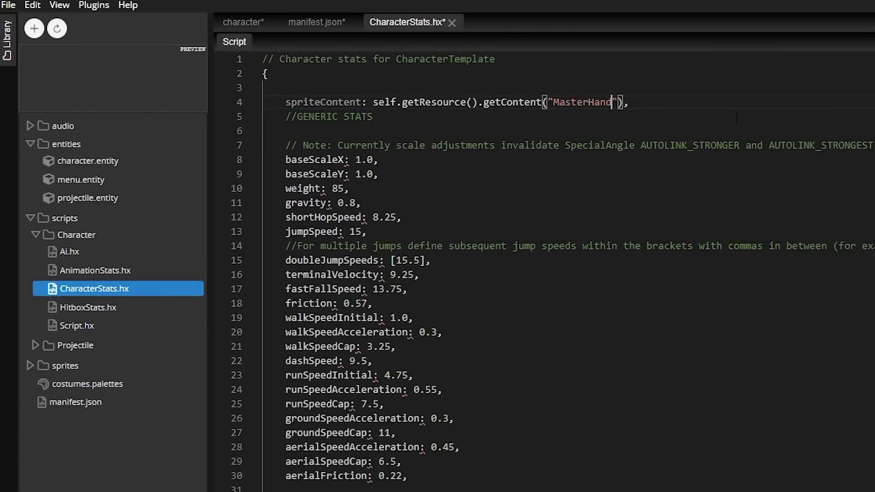
{"action": "left_click", "coordinate": [736, 103]}
{"action": "left_click", "coordinate": [722, 76]}
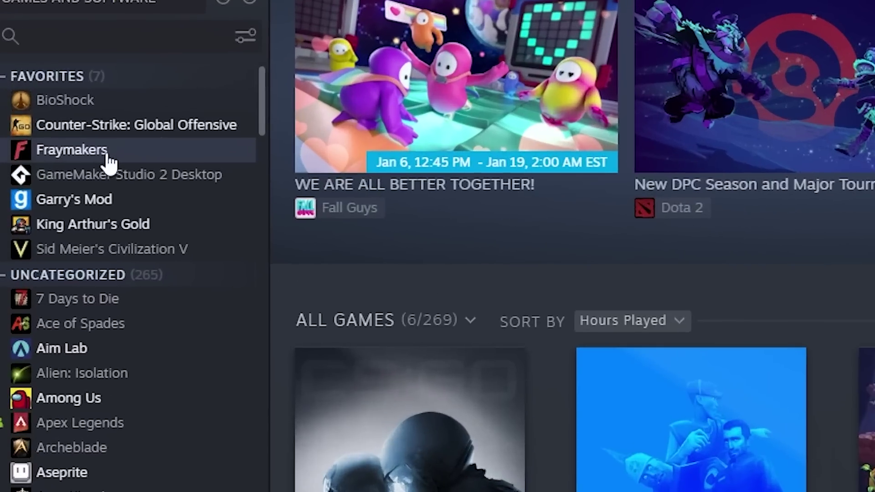
Browse to Fraymakers' local files from the Steam library and open the game's custom folder
{"action": "right_click", "coordinate": [53, 133]}
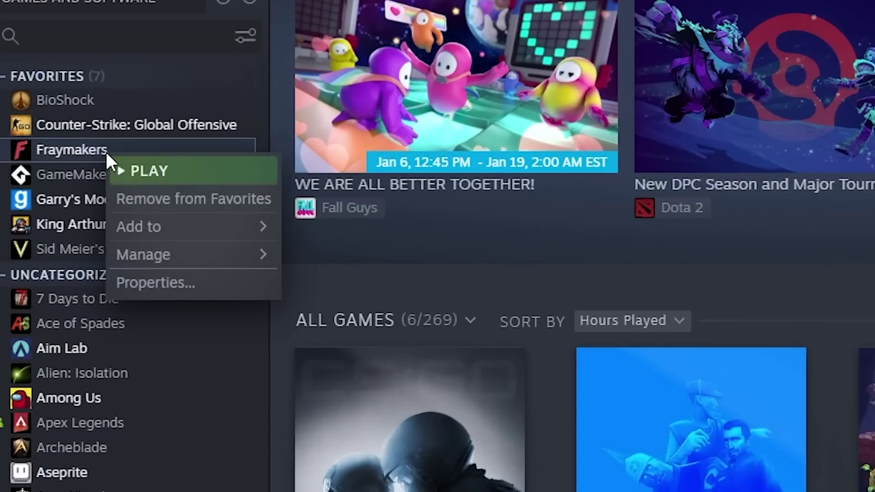
{"action": "left_click", "coordinate": [205, 284]}
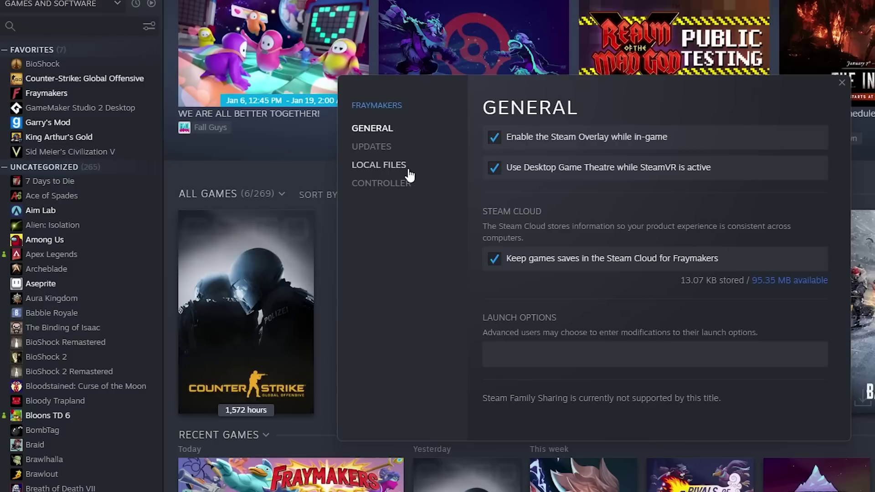
{"action": "left_click", "coordinate": [400, 171]}
{"action": "left_click", "coordinate": [738, 139]}
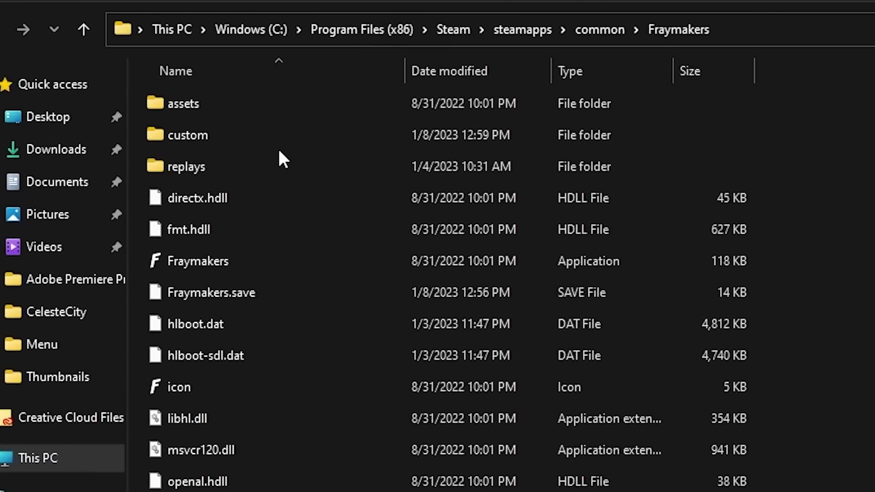
{"action": "left_click", "coordinate": [393, 140]}
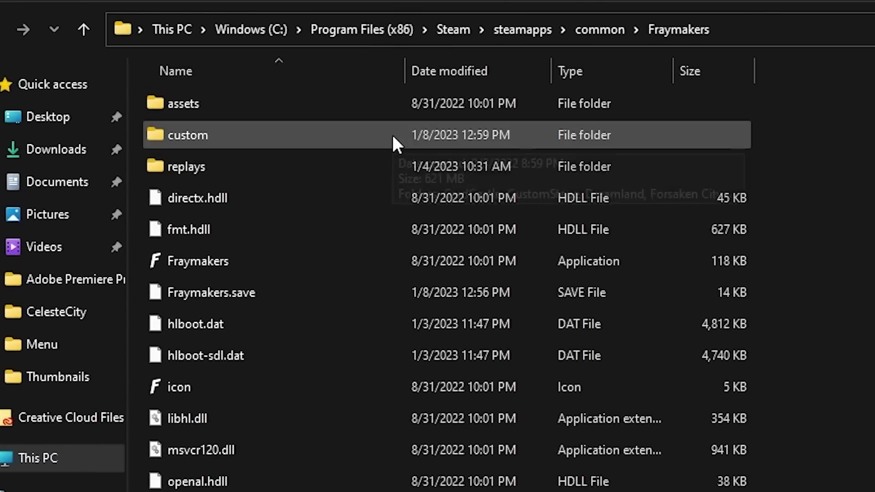
{"action": "double_click", "coordinate": [392, 135]}
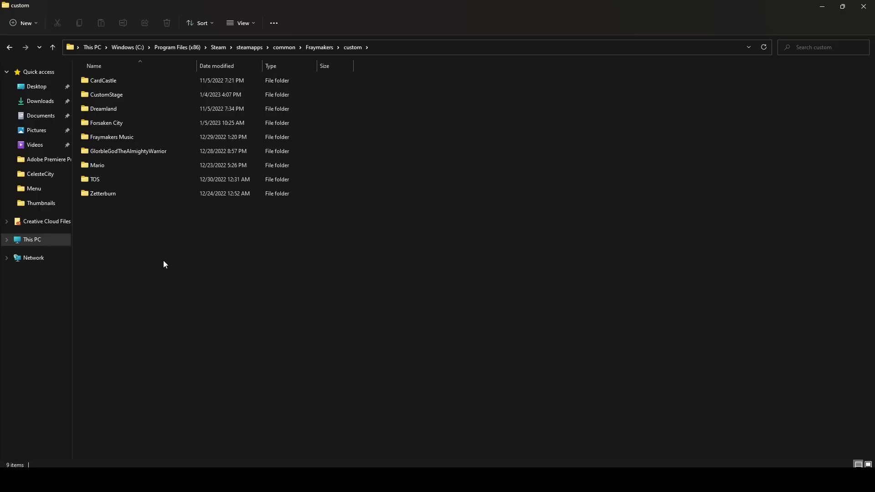
Create a folder named "Master Hand" inside the custom folder and copy its full path
{"action": "right_click", "coordinate": [165, 264]}
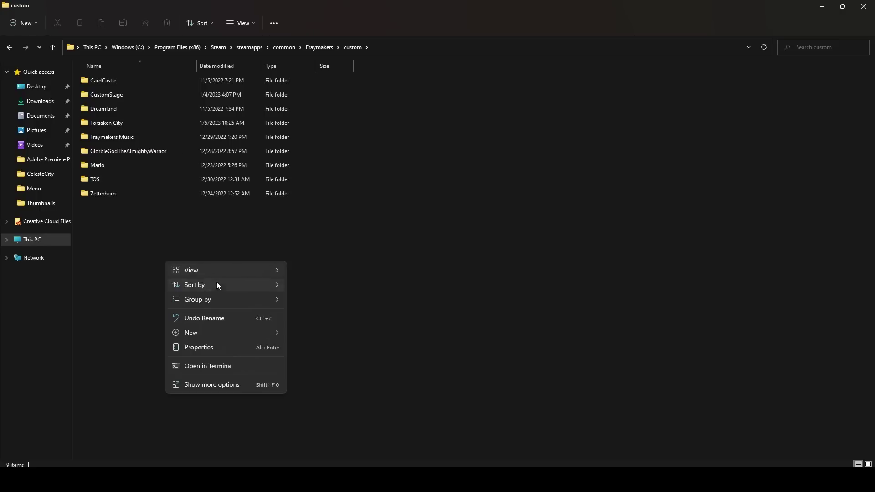
{"action": "mouse_move", "coordinate": [210, 334]}
{"action": "left_click", "coordinate": [336, 157]}
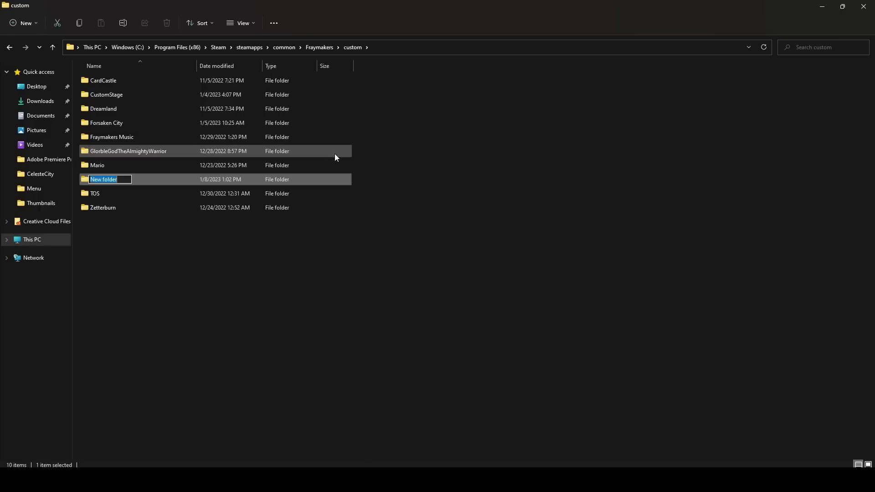
{"action": "type", "text": "Master Hand"}
{"action": "key", "text": "Return"}
{"action": "double_click", "coordinate": [227, 182]}
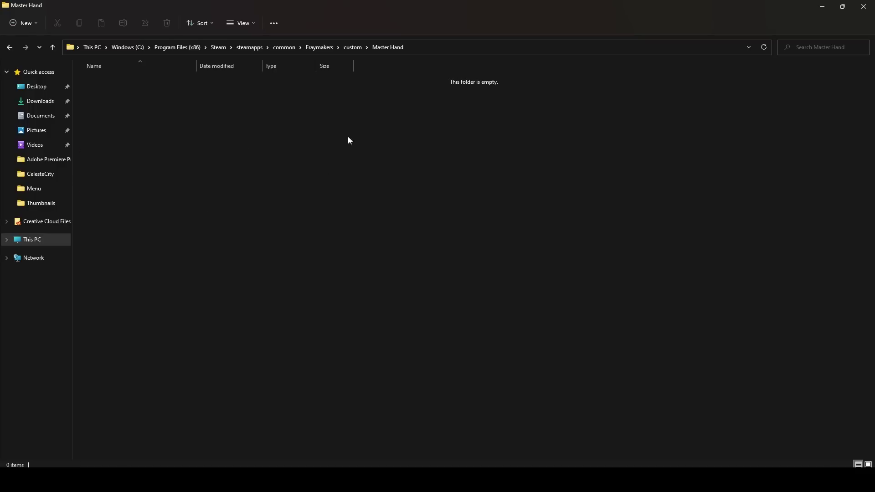
{"action": "left_click", "coordinate": [425, 50]}
{"action": "left_click_drag", "start_coordinate": [422, 49], "coordinate": [73, 48]}
{"action": "key", "text": "ctrl+c"}
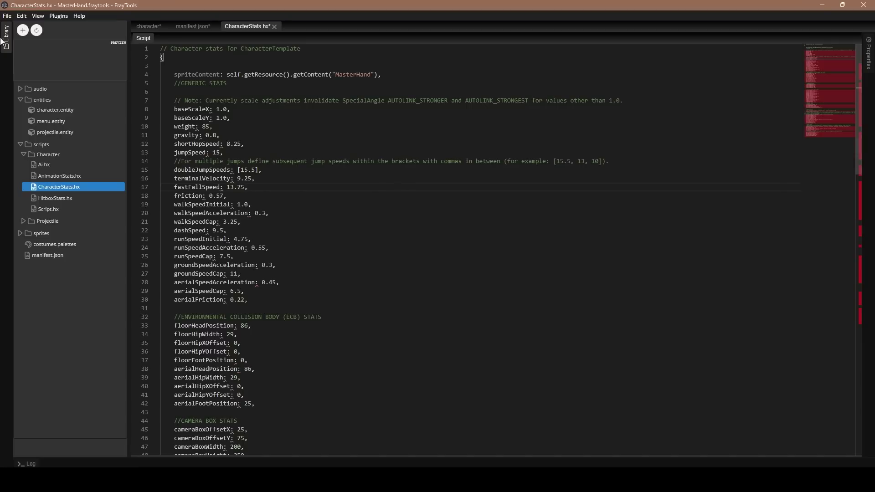
In FrayTools' publish settings, add an output folder pointing to Fraymakers/custom/Master Hand and publish to all folders
{"action": "left_click", "coordinate": [7, 15]}
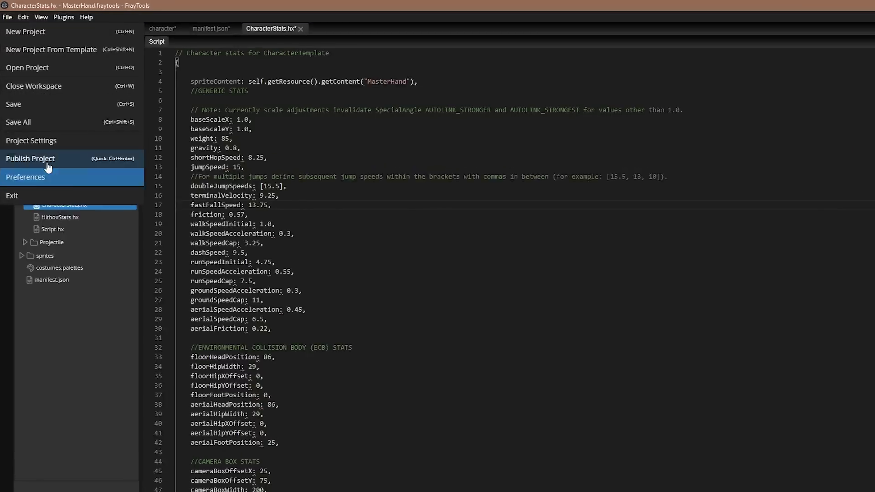
{"action": "left_click", "coordinate": [47, 164]}
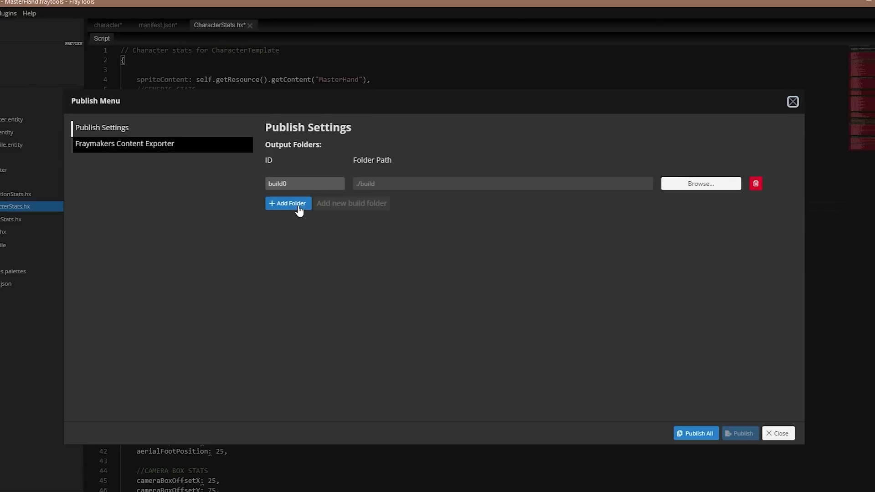
{"action": "left_click", "coordinate": [288, 204]}
{"action": "left_click", "coordinate": [690, 201]}
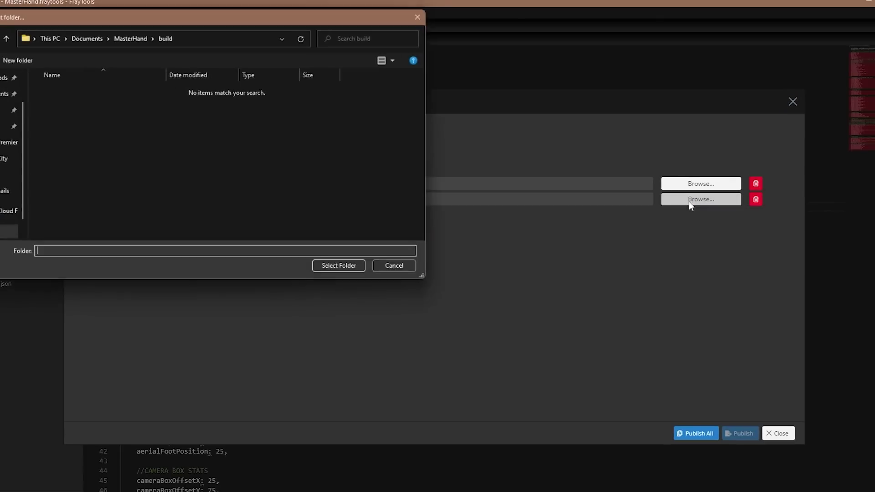
{"action": "left_click", "coordinate": [217, 41]}
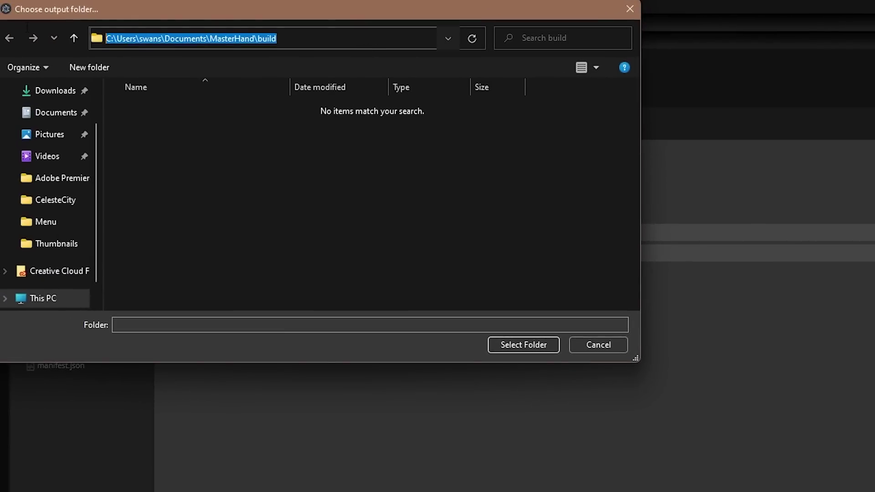
{"action": "key", "text": "ctrl+v"}
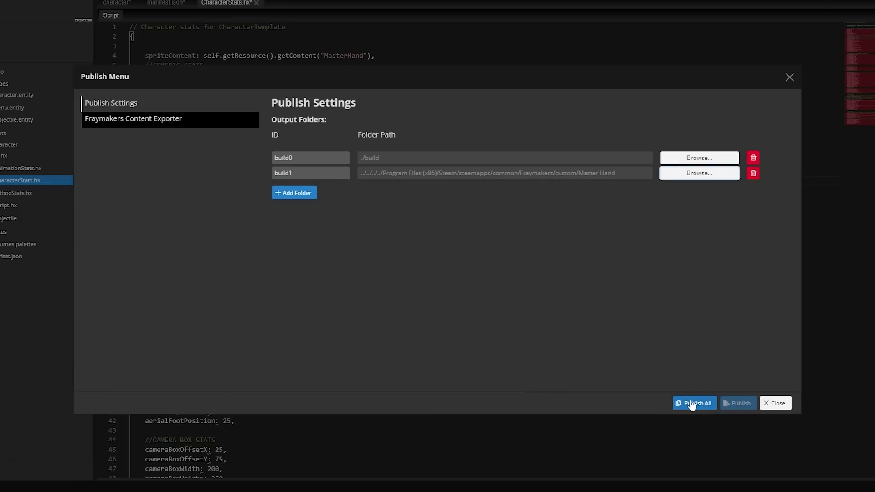
{"action": "left_click", "coordinate": [692, 404]}
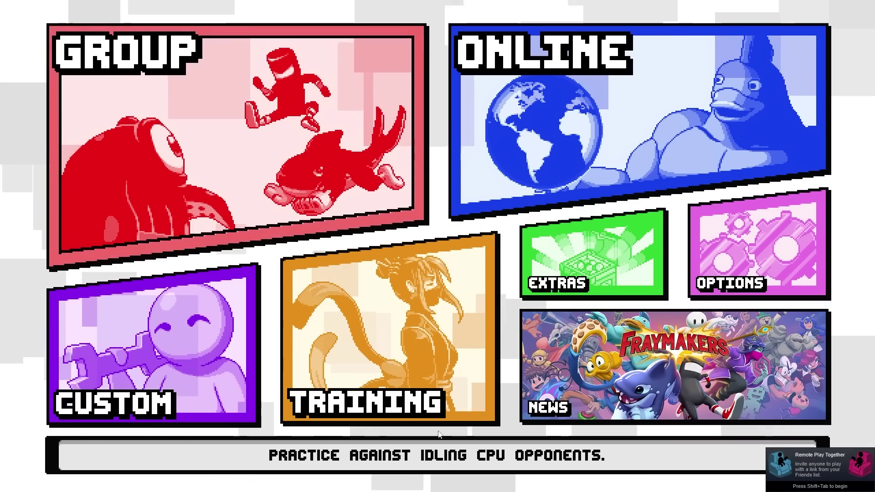
In Fraymakers, view the local custom content and select the Master Hand entry
{"action": "left_click", "coordinate": [155, 351]}
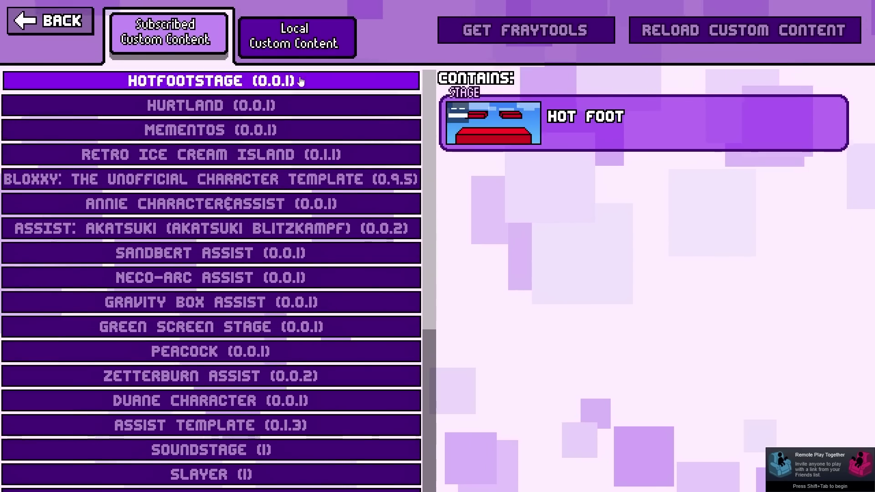
{"action": "left_click", "coordinate": [296, 36]}
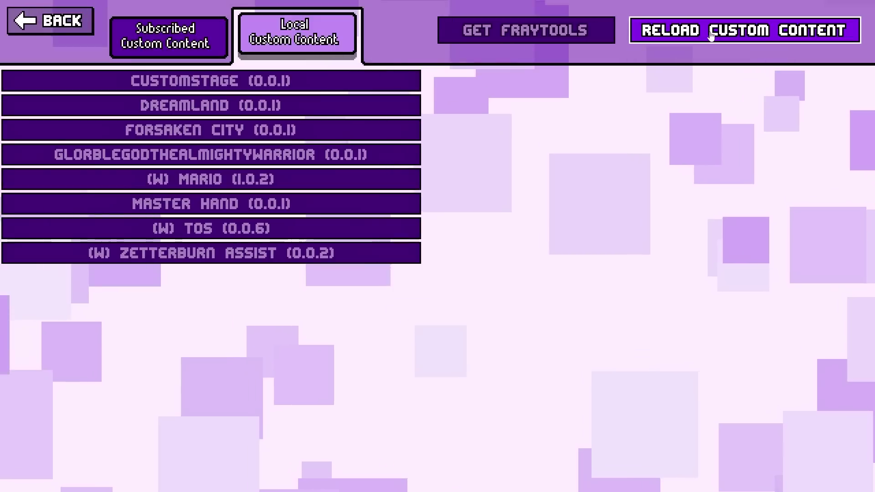
{"action": "left_click", "coordinate": [380, 206]}
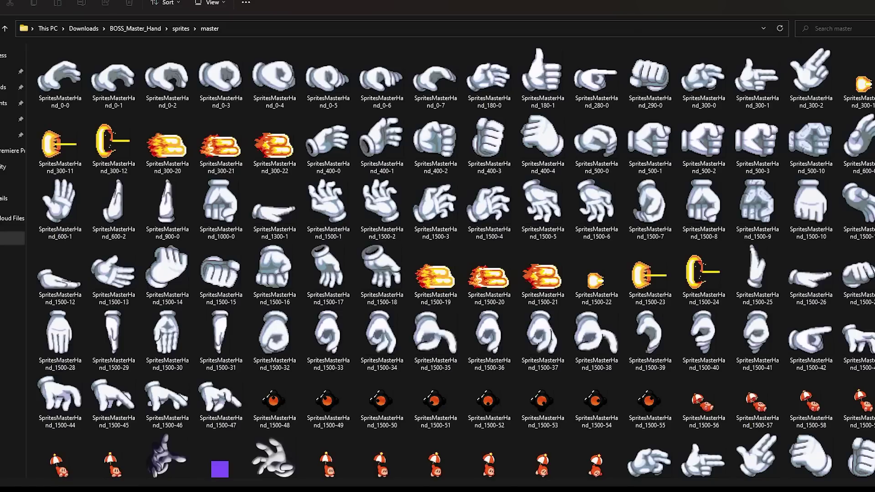
Copy all sprites in the downloaded BOSS_Master_Hand/sprites/master folder and open the MasterHand project's library/sprites folder
{"action": "scroll", "coordinate": [451, 260], "scroll_direction": "down", "scroll_amount": 10}
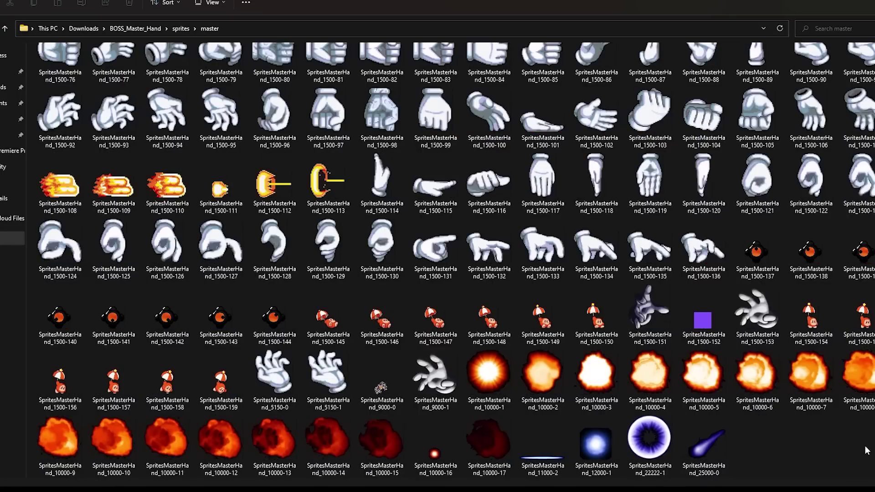
{"action": "left_click_drag", "start_coordinate": [834, 443], "coordinate": [102, 102]}
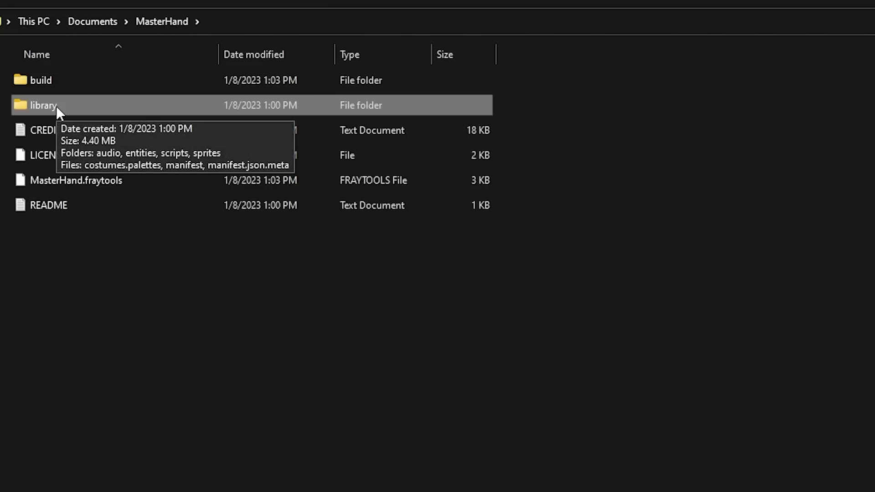
{"action": "left_click", "coordinate": [92, 21]}
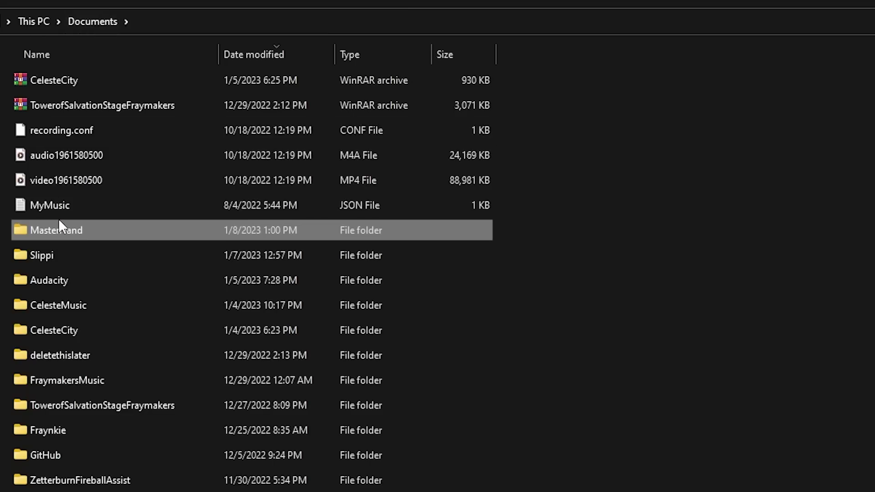
{"action": "double_click", "coordinate": [61, 226]}
{"action": "double_click", "coordinate": [60, 105]}
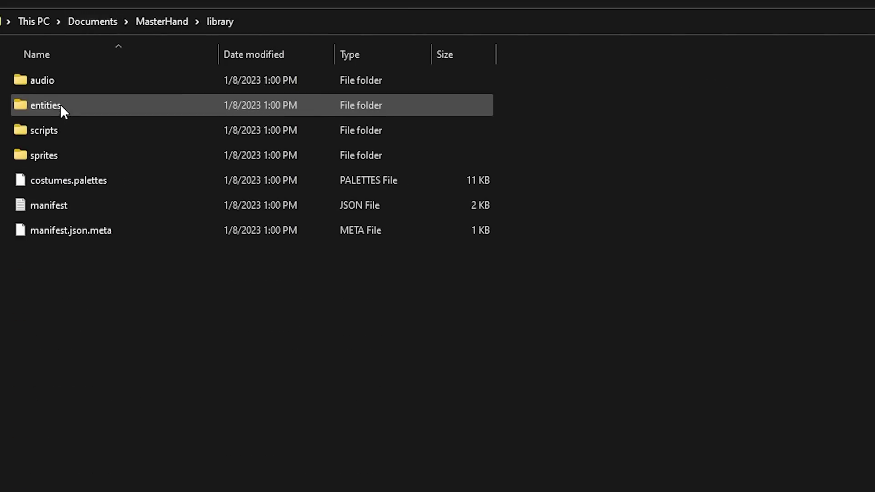
{"action": "double_click", "coordinate": [54, 155]}
Create a folder named "MasterHandSprites" in the project's sprites folder and paste the copied sprites into it
{"action": "right_click", "coordinate": [71, 236]}
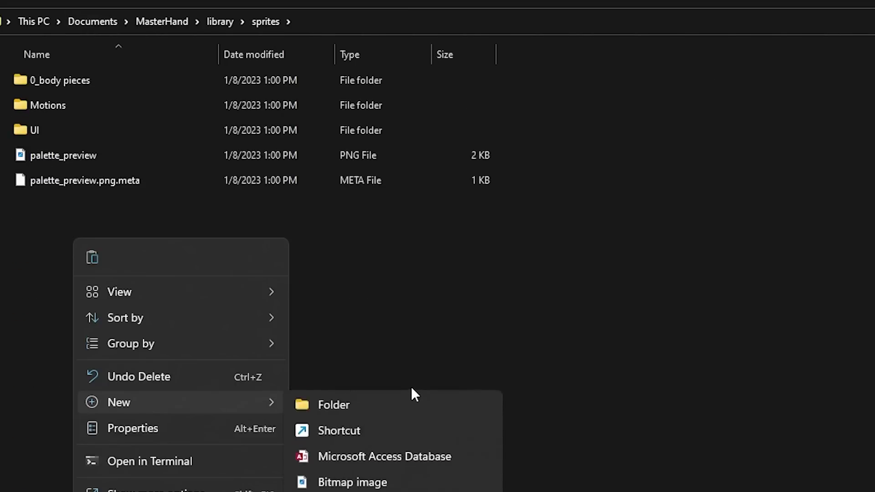
{"action": "key", "text": "Escape"}
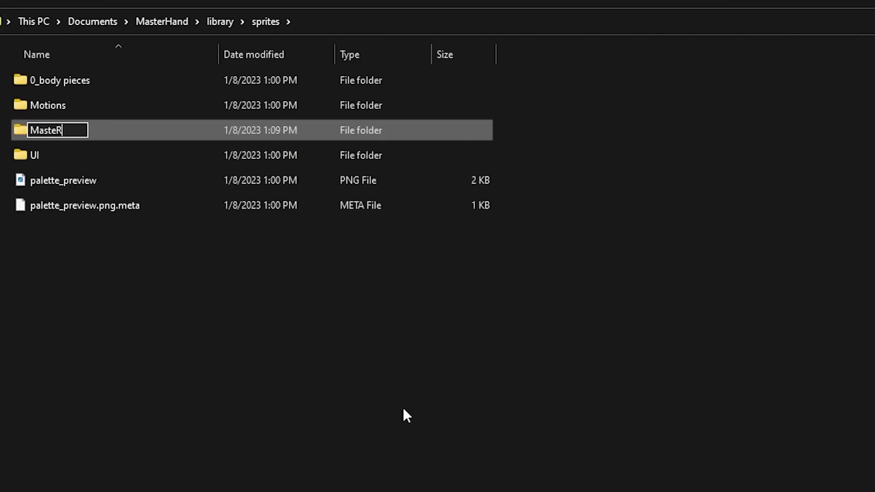
{"action": "key", "text": "BackSpace"}
{"action": "key", "text": "BackSpace"}
{"action": "key", "text": "BackSpace"}
{"action": "key", "text": "BackSpace"}
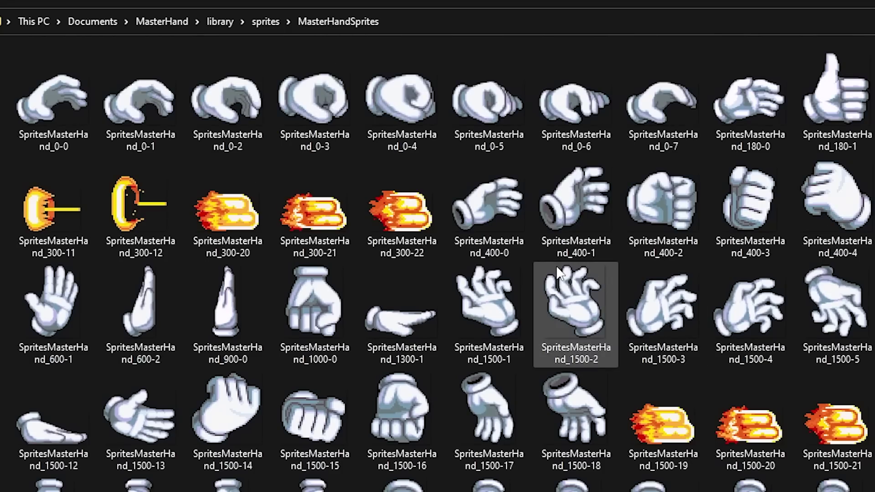
{"action": "scroll", "coordinate": [542, 238], "scroll_direction": "down", "scroll_amount": 10}
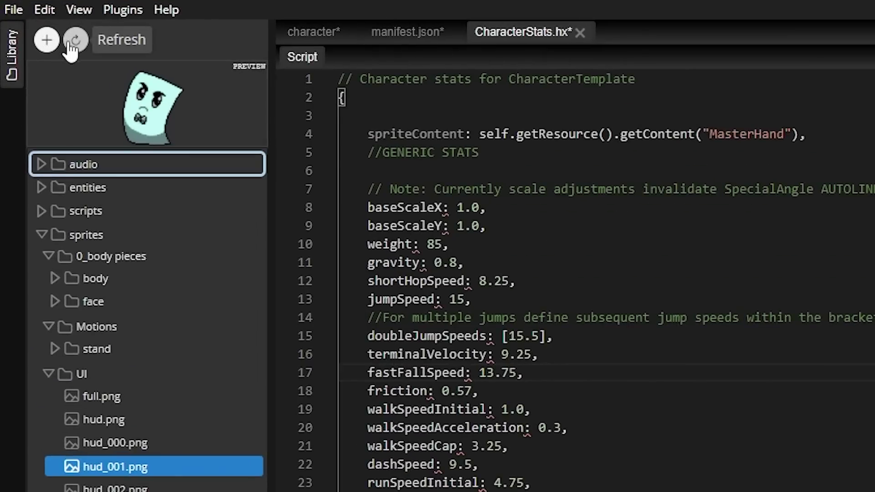
Refresh the FrayTools library, expand sprites/MasterHandSprites and preview several of the imported hand images
{"action": "left_click", "coordinate": [72, 41]}
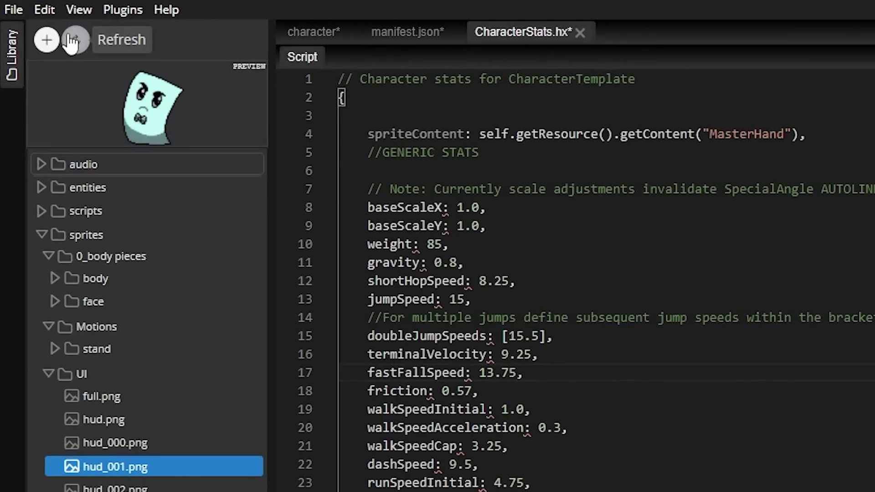
{"action": "left_click", "coordinate": [53, 236]}
{"action": "left_click", "coordinate": [49, 280]}
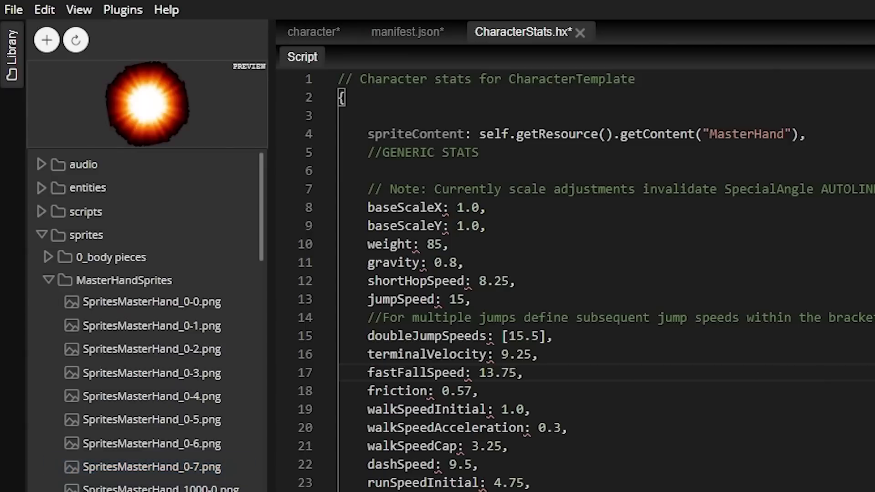
{"action": "left_click", "coordinate": [182, 467]}
{"action": "left_click", "coordinate": [192, 378]}
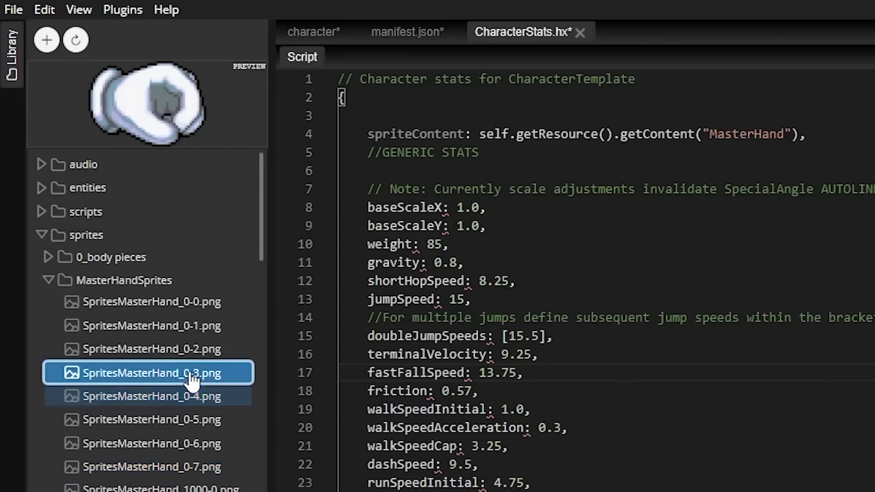
{"action": "left_click", "coordinate": [192, 349]}
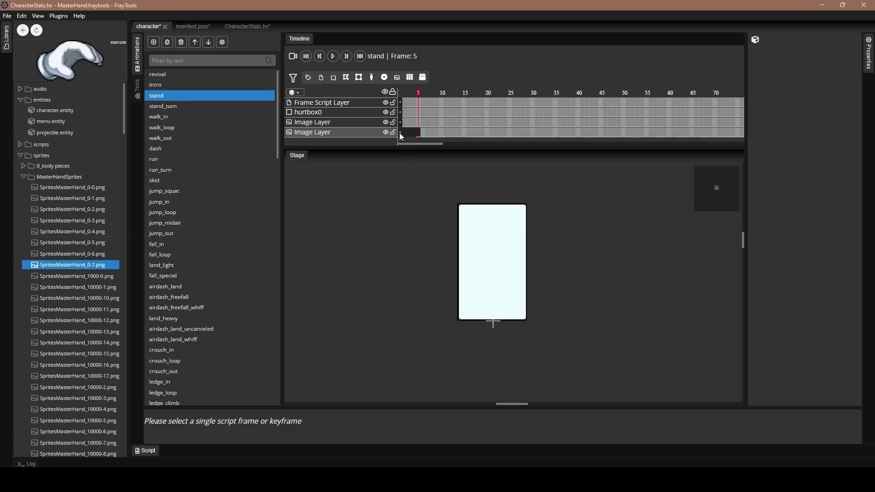
Fill the stand animation's lower Image Layer with eight copies of the body keyframe, five frames each, through frame 40
{"action": "left_click", "coordinate": [401, 133]}
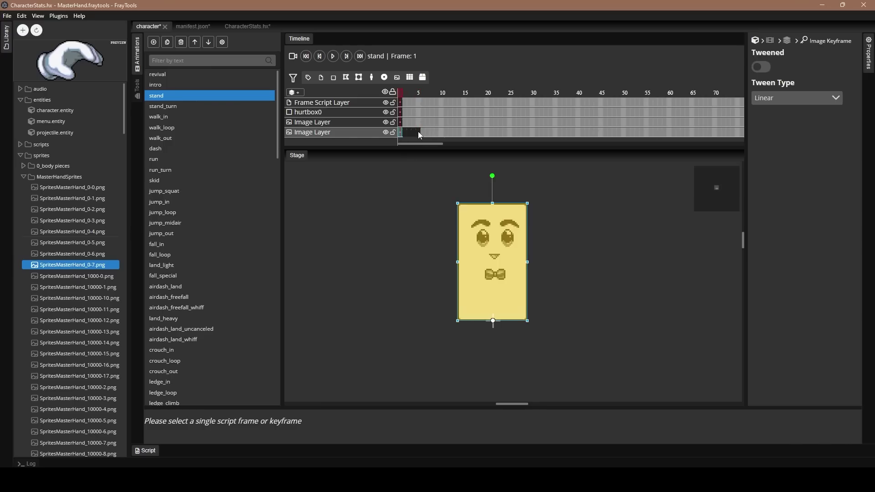
{"action": "left_click", "coordinate": [423, 132]}
{"action": "key", "text": "ctrl+v"}
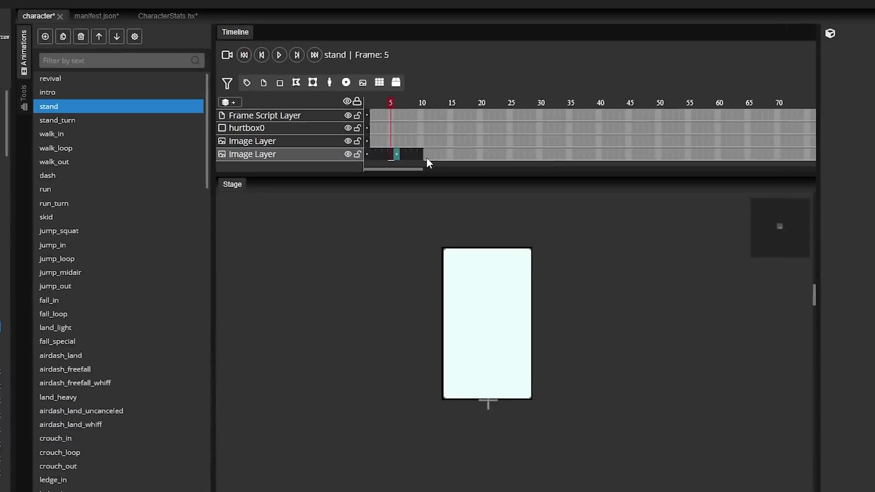
{"action": "left_click", "coordinate": [428, 158]}
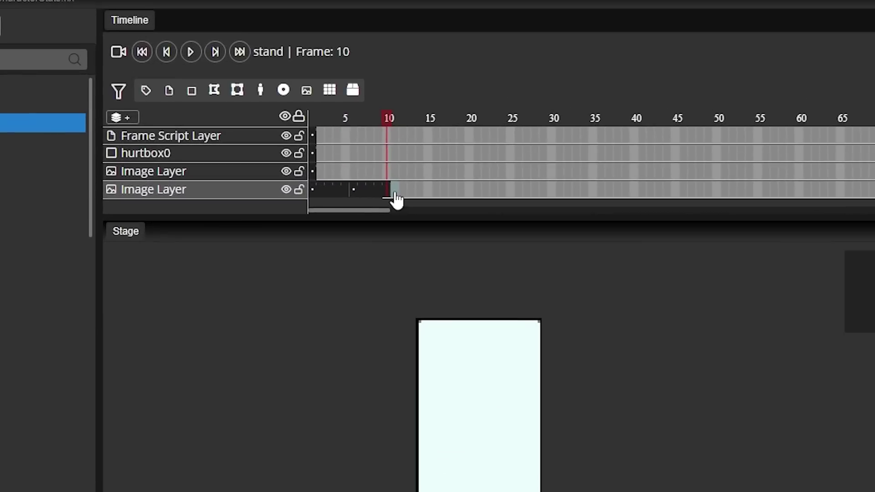
{"action": "key", "text": "ctrl+v"}
{"action": "left_click", "coordinate": [519, 191]}
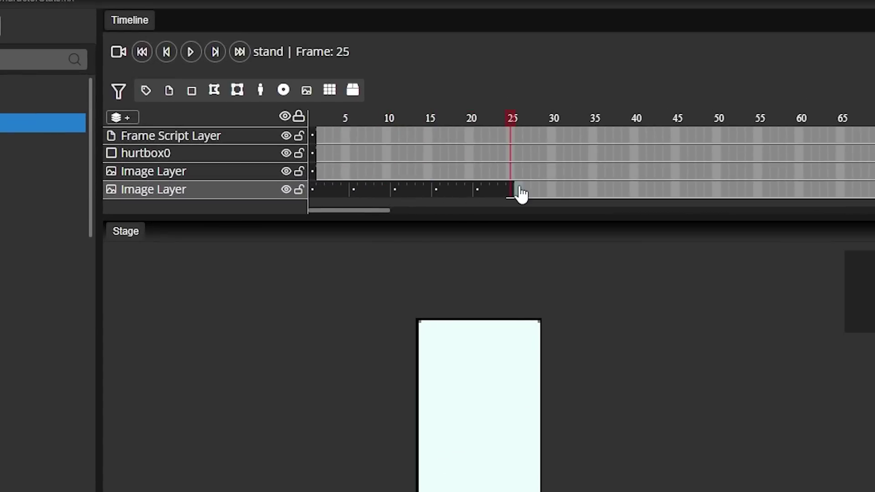
{"action": "key", "text": "ctrl+v"}
{"action": "left_click_drag", "start_coordinate": [519, 189], "coordinate": [343, 184]}
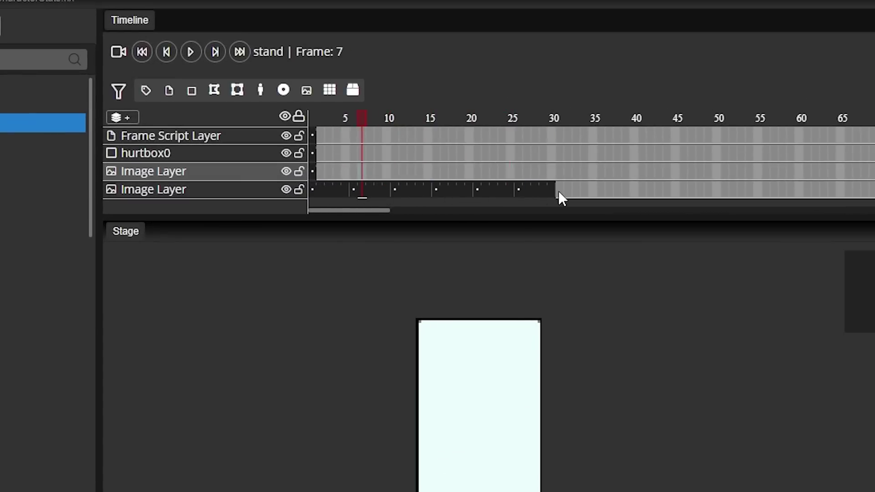
{"action": "left_click", "coordinate": [551, 190]}
{"action": "key", "text": "ctrl+v"}
{"action": "left_click", "coordinate": [593, 190]}
{"action": "key", "text": "ctrl+v"}
{"action": "left_click", "coordinate": [610, 190]}
Delete the upper Image Layer holding the face from the stand animation
{"action": "left_click", "coordinate": [313, 117]}
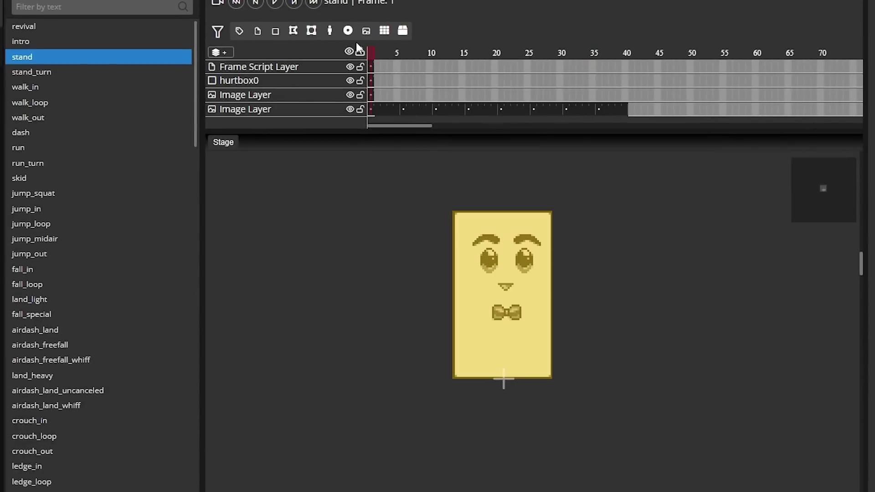
{"action": "right_click", "coordinate": [289, 94]}
{"action": "left_click", "coordinate": [320, 135]}
{"action": "left_click", "coordinate": [514, 95]}
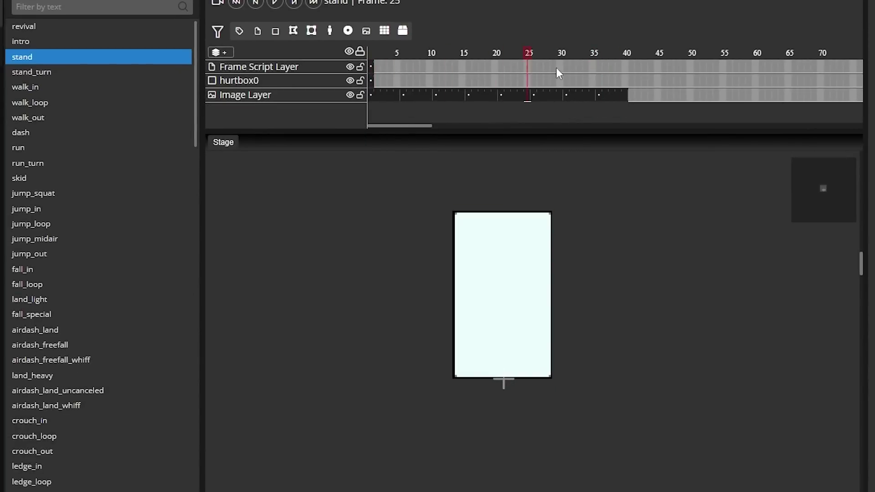
Place SpritesMasterHand_0-0, 0-1 and 0-2 on the stand animation's Image Layer keyframes at frames 1, 6 and 11
{"action": "left_click_drag", "start_coordinate": [559, 73], "coordinate": [371, 77]}
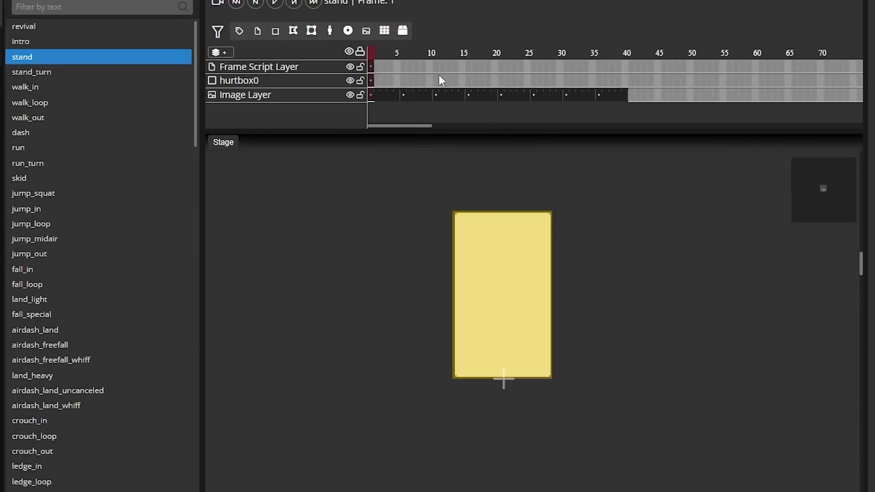
{"action": "left_click", "coordinate": [371, 95]}
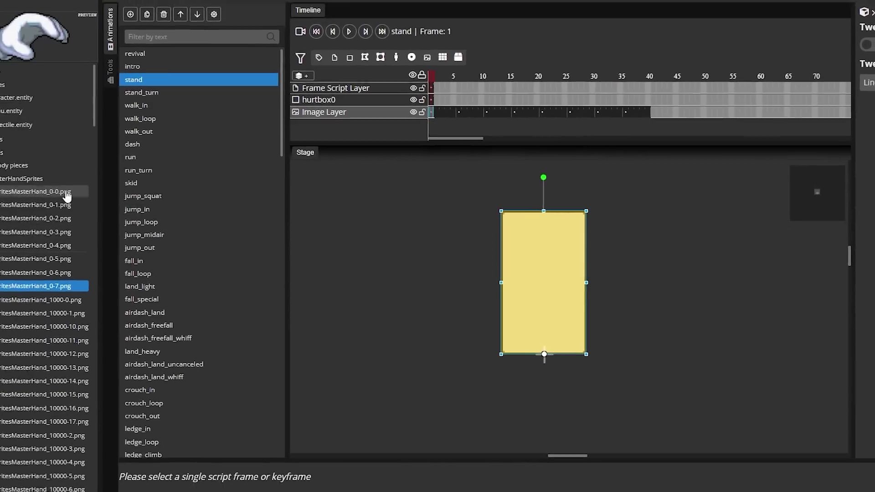
{"action": "left_click", "coordinate": [66, 194]}
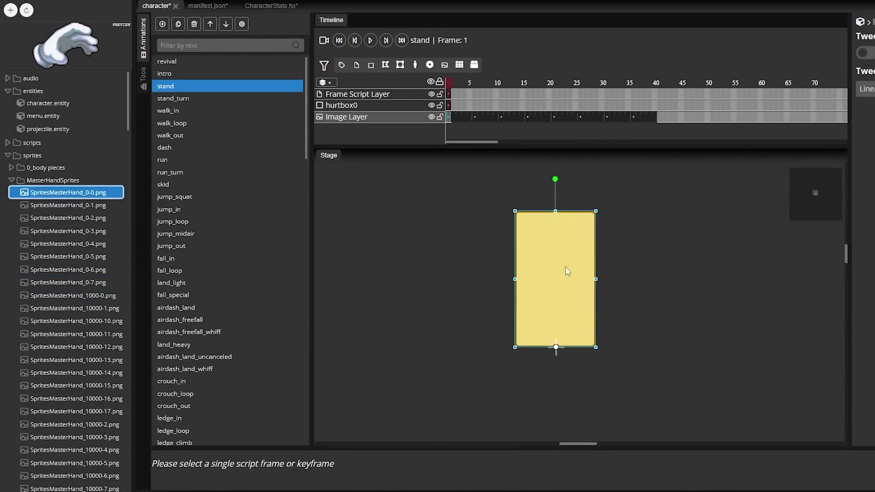
{"action": "left_click_drag", "start_coordinate": [66, 194], "coordinate": [565, 267]}
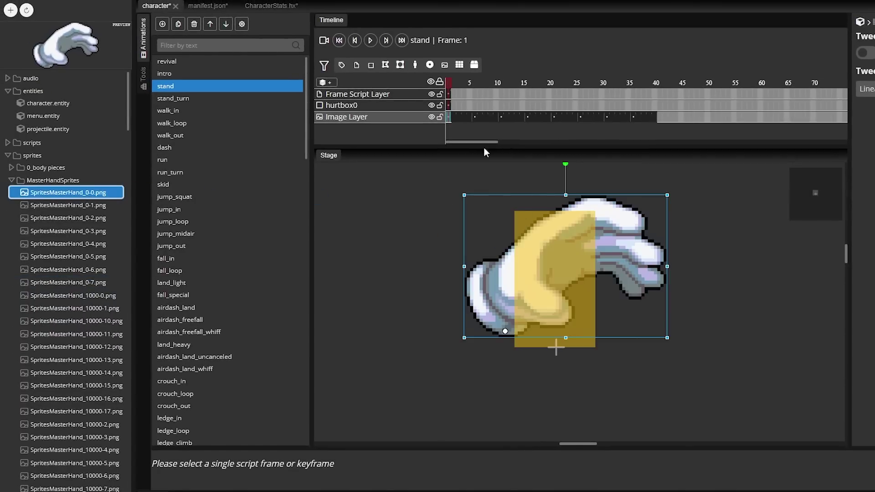
{"action": "left_click", "coordinate": [480, 117]}
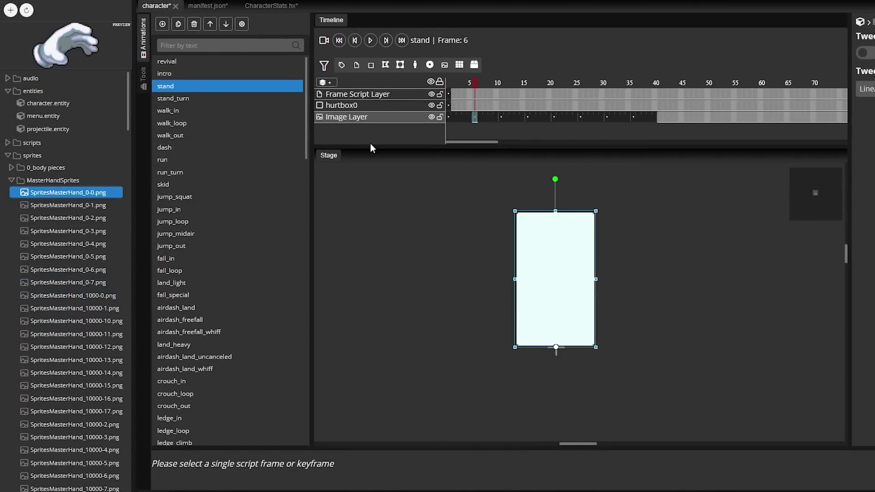
{"action": "left_click_drag", "start_coordinate": [573, 230], "coordinate": [572, 230]}
{"action": "left_click", "coordinate": [500, 117]}
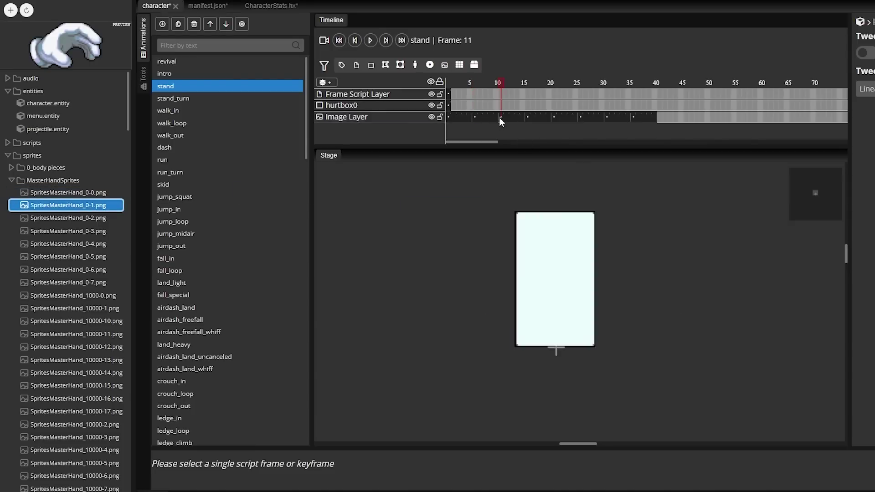
{"action": "left_click", "coordinate": [96, 220]}
{"action": "left_click_drag", "start_coordinate": [550, 273], "coordinate": [552, 274]}
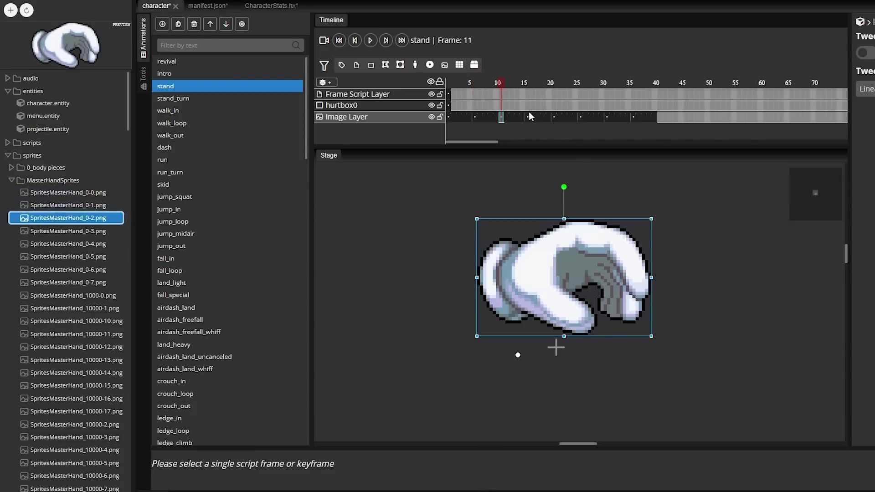
Fill the remaining Image Layer keyframes, from frame 16 through frame 36, with SpritesMasterHand_0-3 to 0-7 in order
{"action": "left_click", "coordinate": [528, 117]}
{"action": "left_click_drag", "start_coordinate": [95, 232], "coordinate": [552, 275]}
{"action": "left_click", "coordinate": [554, 117]}
{"action": "left_click_drag", "start_coordinate": [85, 246], "coordinate": [551, 274]}
{"action": "left_click", "coordinate": [581, 117]}
{"action": "left_click", "coordinate": [608, 118]}
{"action": "left_click_drag", "start_coordinate": [92, 258], "coordinate": [551, 275]}
{"action": "left_click", "coordinate": [633, 118]}
{"action": "left_click_drag", "start_coordinate": [94, 283], "coordinate": [551, 274]}
Play the stand animation from frame 1 to check how the hand sprites line up, and return to the first frame
{"action": "left_click", "coordinate": [340, 41]}
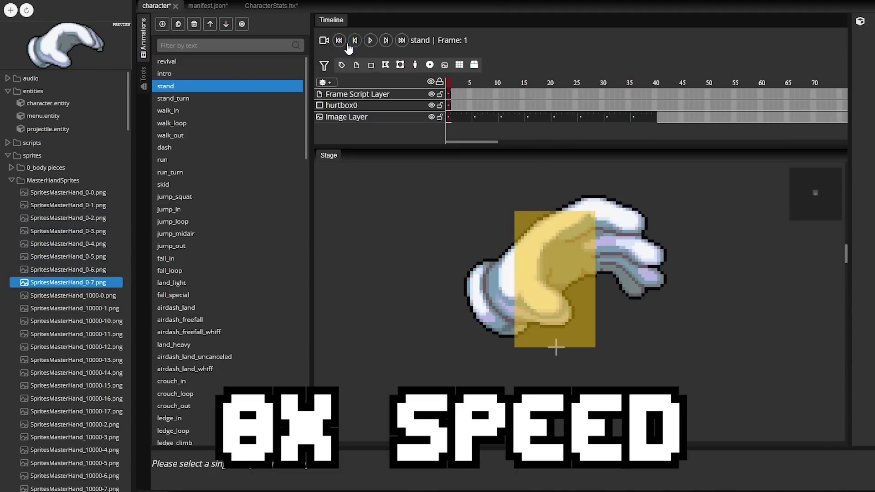
{"action": "left_click", "coordinate": [371, 41]}
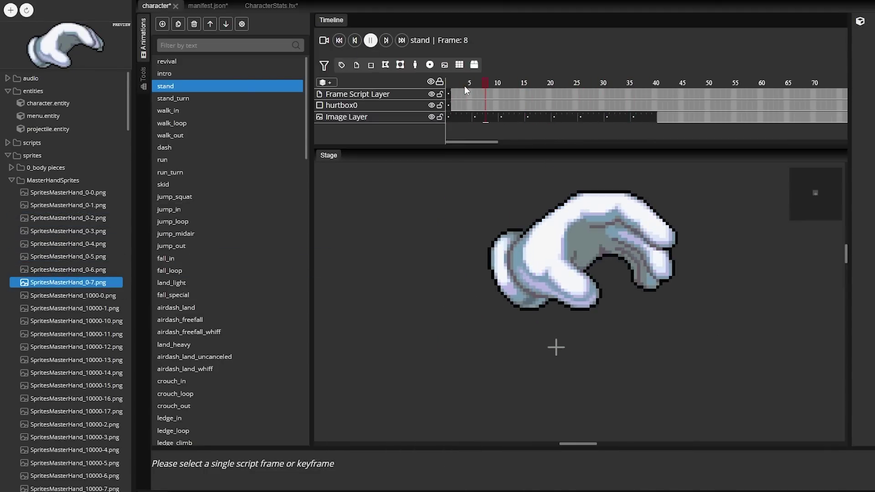
{"action": "left_click", "coordinate": [449, 85]}
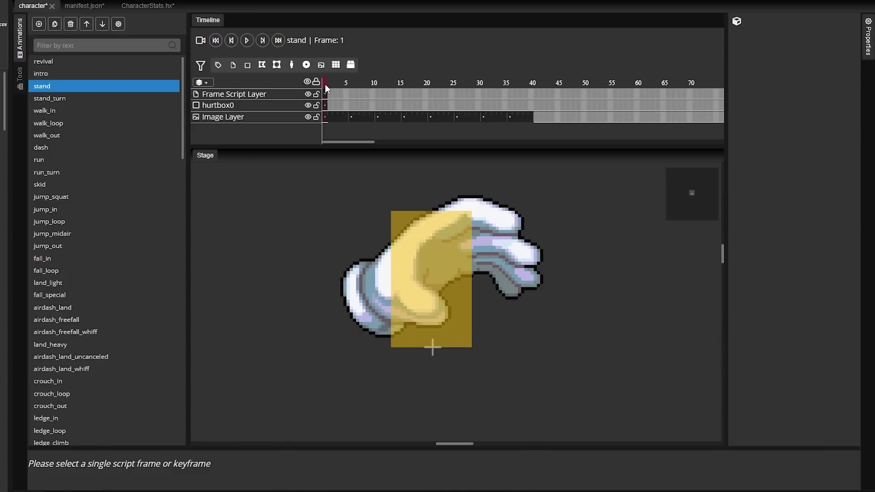
Align the hand images of the first three keyframes, setting the frame 11 image's position to x -58, y -89
{"action": "left_click", "coordinate": [325, 117]}
{"action": "left_click", "coordinate": [502, 250]}
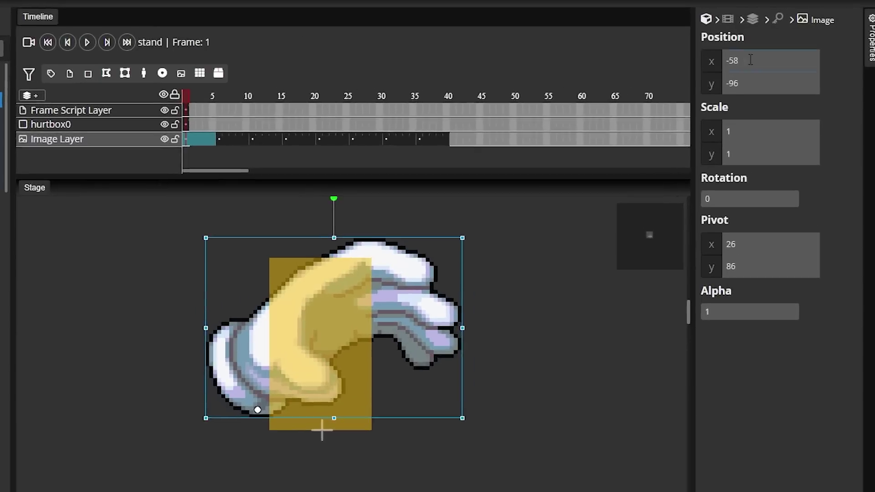
{"action": "left_click", "coordinate": [751, 54]}
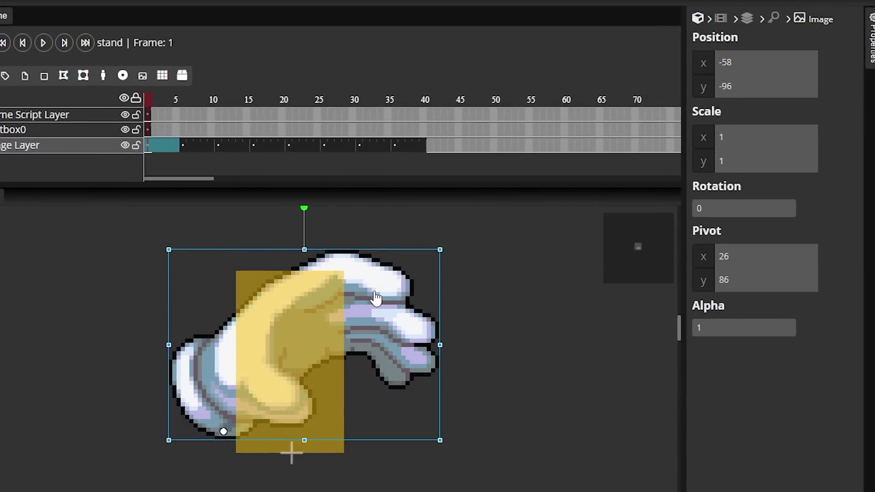
{"action": "left_click_drag", "start_coordinate": [735, 63], "coordinate": [691, 65]}
{"action": "left_click", "coordinate": [183, 145]}
{"action": "left_click", "coordinate": [310, 292]}
{"action": "left_click", "coordinate": [174, 102]}
{"action": "left_click", "coordinate": [219, 145]}
{"action": "left_click", "coordinate": [310, 292]}
{"action": "type", "text": "-89"}
{"action": "key", "text": "Tab"}
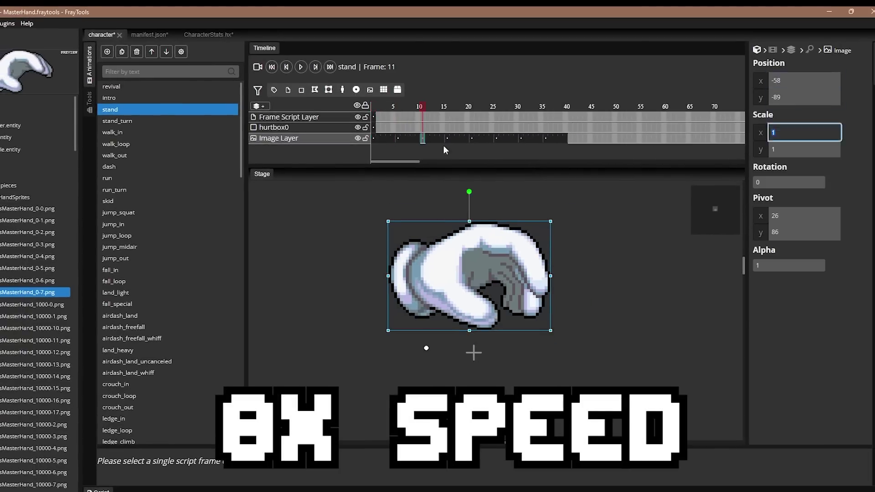
Set the hand images on the remaining keyframes, frames 16 through 36, to position x -58, y -89
{"action": "left_click", "coordinate": [447, 139]}
{"action": "left_click", "coordinate": [472, 138]}
{"action": "left_click", "coordinate": [496, 138]}
{"action": "left_click", "coordinate": [521, 139]}
{"action": "left_click", "coordinate": [545, 139]}
{"action": "type", "text": "-58"}
{"action": "key", "text": "Tab"}
{"action": "type", "text": "-"}
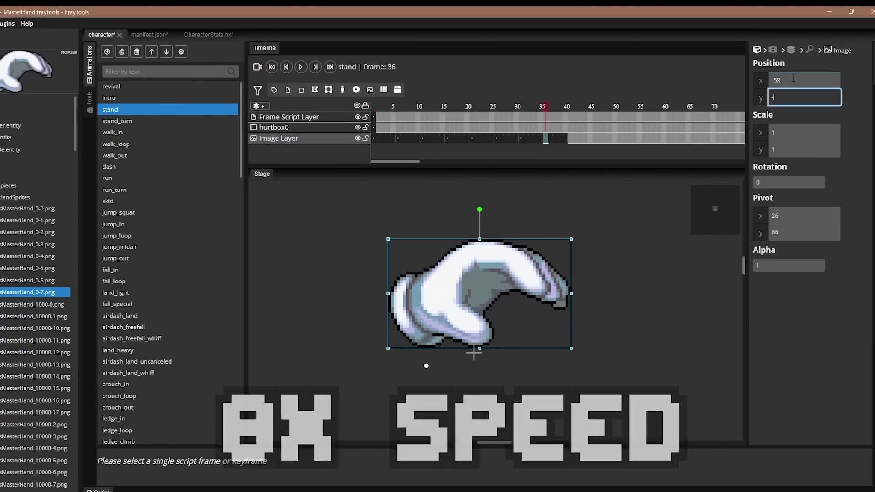
{"action": "type", "text": "89"}
{"action": "key", "text": "Tab"}
Scrub through the aligned stand animation and play it back from the first frame
{"action": "left_click_drag", "start_coordinate": [478, 106], "coordinate": [561, 108]}
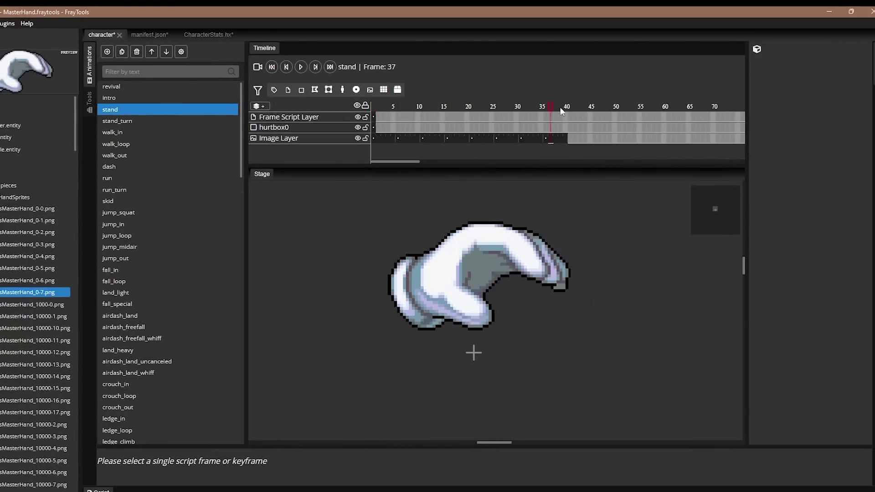
{"action": "left_click", "coordinate": [374, 106]}
{"action": "left_click", "coordinate": [301, 68]}
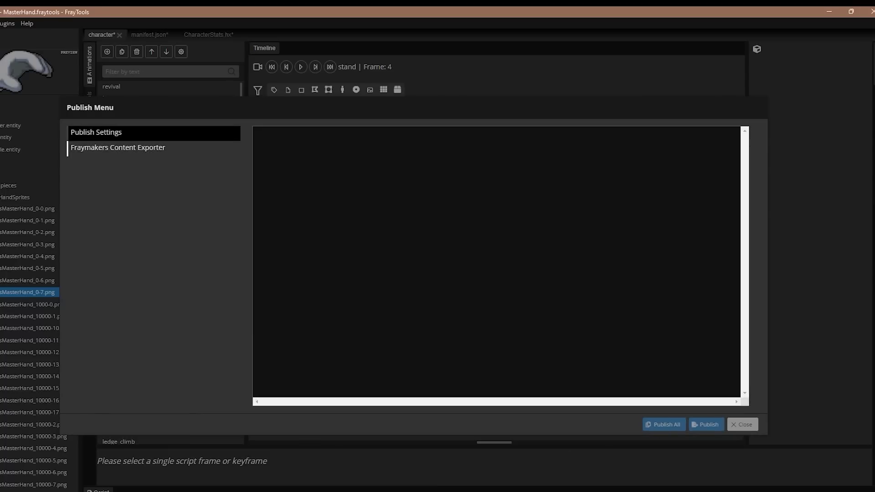
Launch Fraymakers from Steam to test the published character
{"action": "right_click", "coordinate": [785, 491]}
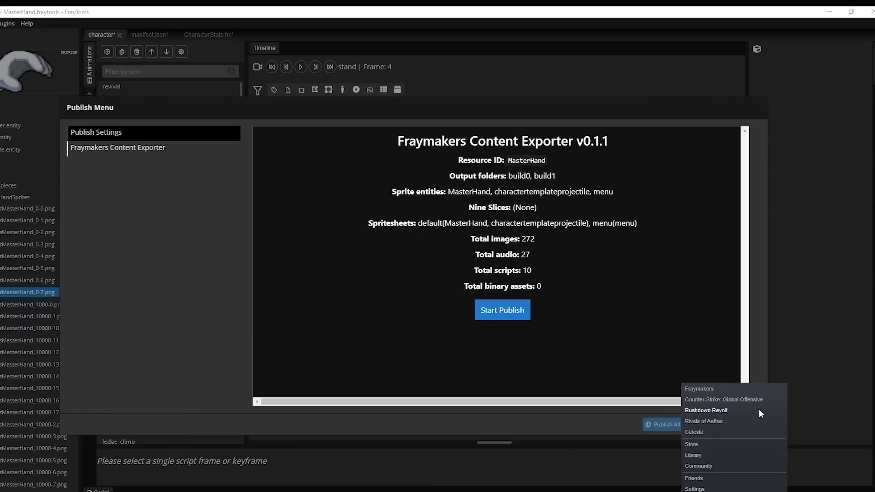
{"action": "left_click", "coordinate": [710, 391]}
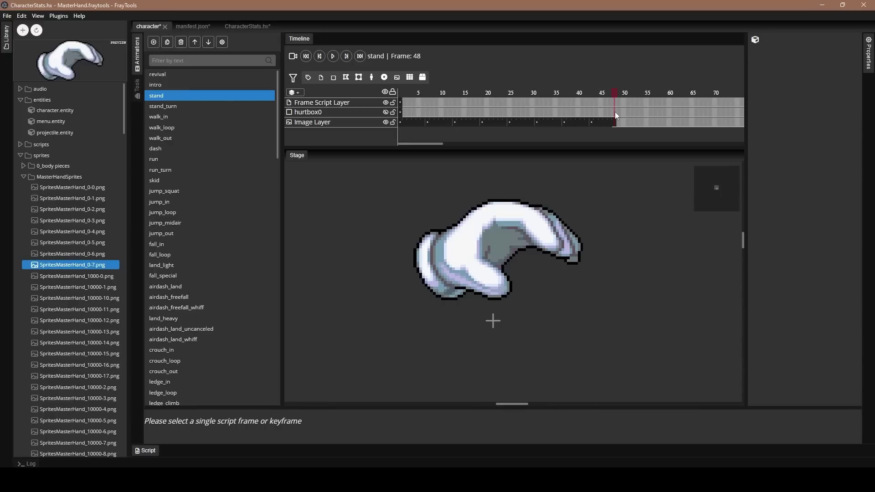
Remove the stand animation's hurtbox0 layer and insert a new Collision Box layer
{"action": "left_click", "coordinate": [385, 113]}
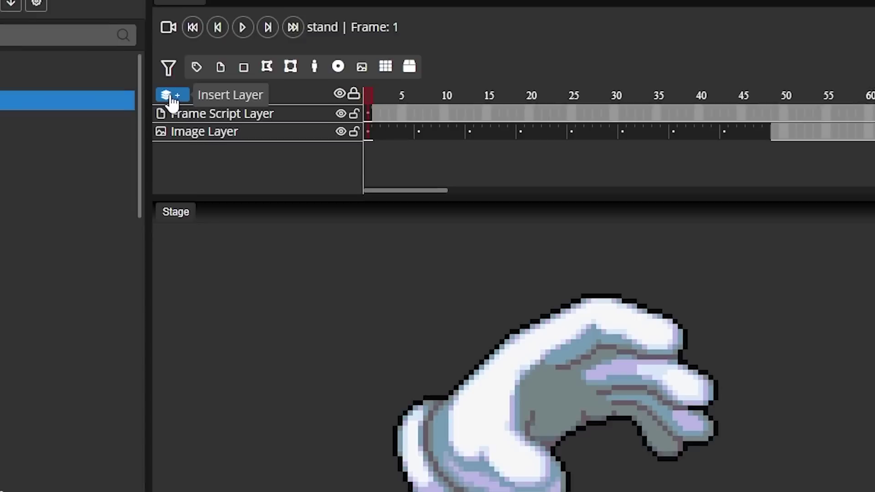
{"action": "left_click", "coordinate": [168, 96]}
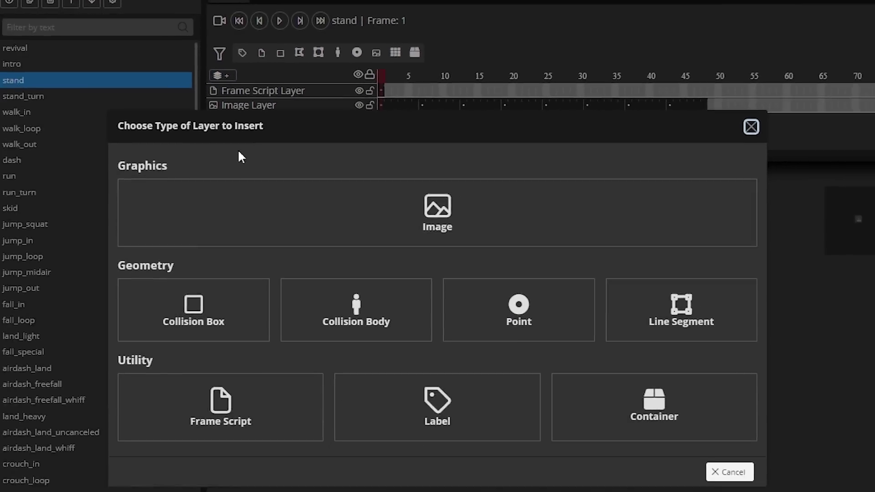
{"action": "left_click", "coordinate": [231, 309]}
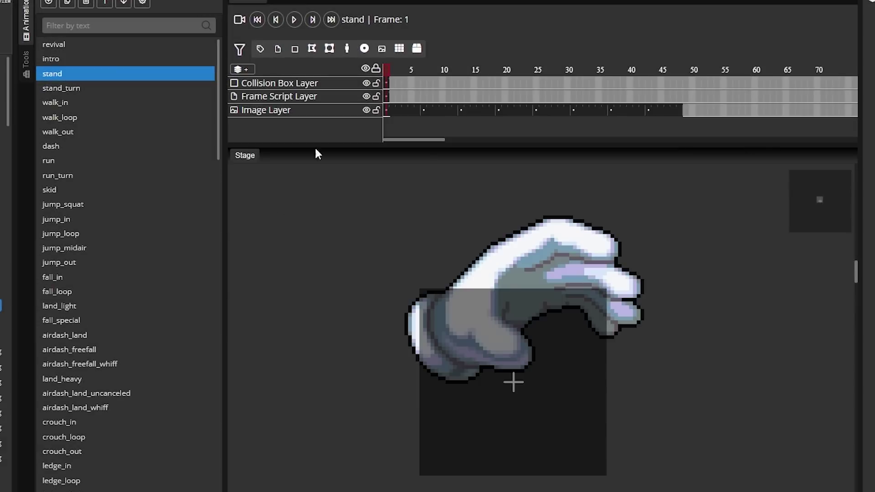
Set the new collision box layer's type to Hurt Box and fit its box over the hand on frame 1
{"action": "left_click", "coordinate": [336, 86]}
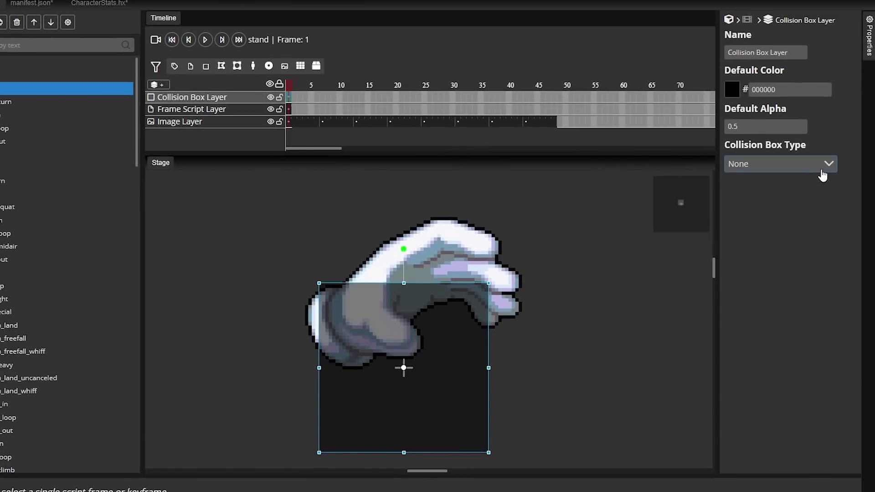
{"action": "left_click", "coordinate": [823, 176]}
{"action": "left_click", "coordinate": [781, 200]}
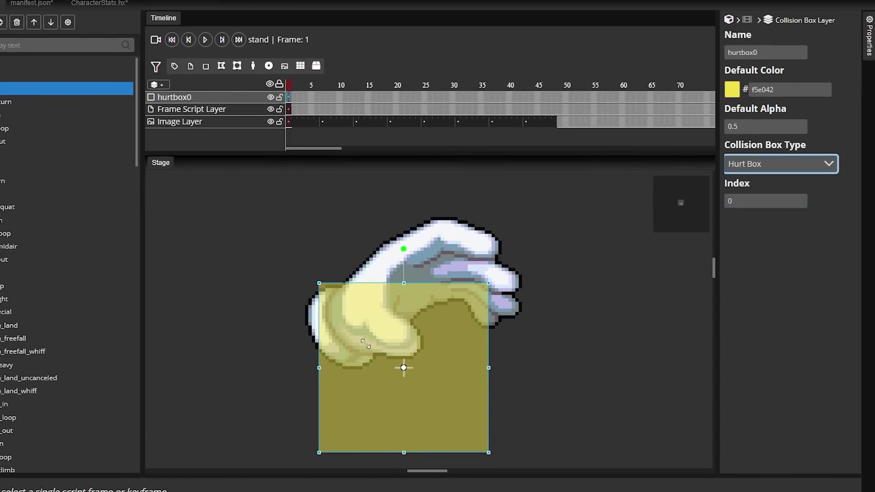
{"action": "left_click_drag", "start_coordinate": [439, 374], "coordinate": [445, 292]}
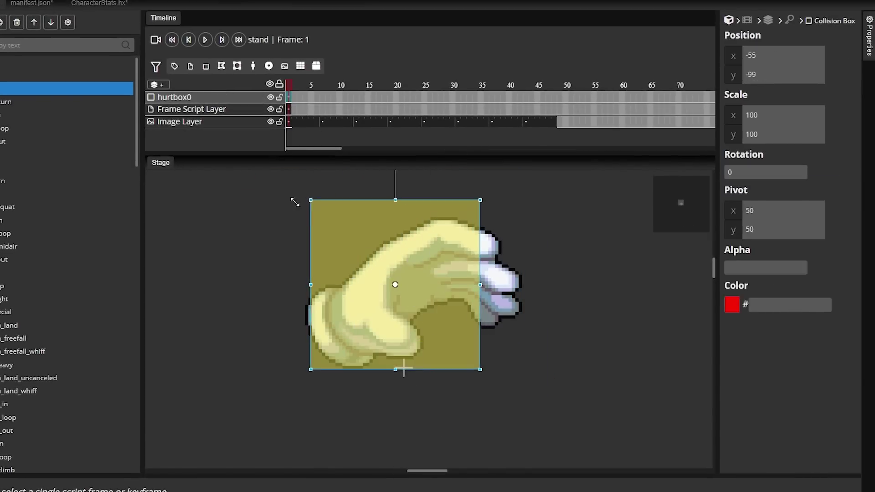
{"action": "left_click_drag", "start_coordinate": [311, 201], "coordinate": [366, 229]}
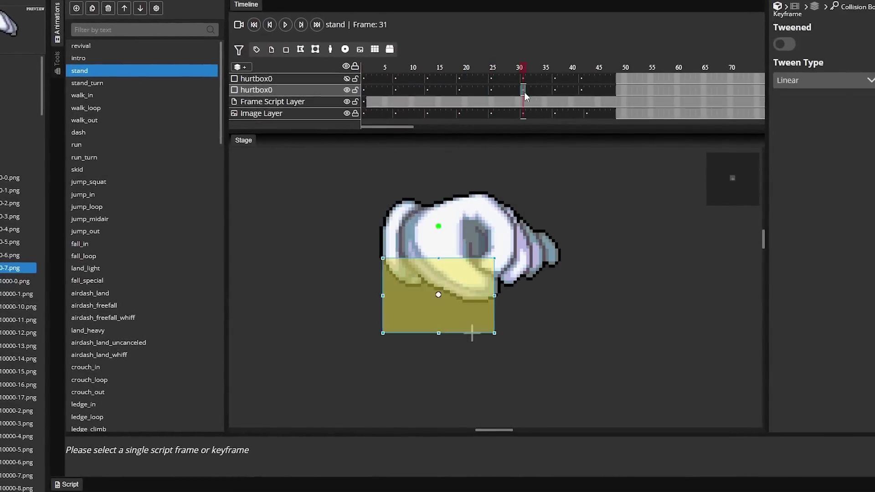
Reposition and resize the boxes on both hurtbox layers' keyframes so they follow the hand through the stand animation
{"action": "left_click", "coordinate": [587, 87]}
{"action": "left_click_drag", "start_coordinate": [435, 296], "coordinate": [494, 239]}
{"action": "left_click", "coordinate": [344, 77]}
{"action": "left_click", "coordinate": [351, 88]}
{"action": "left_click", "coordinate": [252, 77]}
{"action": "left_click", "coordinate": [393, 77]}
{"action": "left_click_drag", "start_coordinate": [422, 196], "coordinate": [434, 185]}
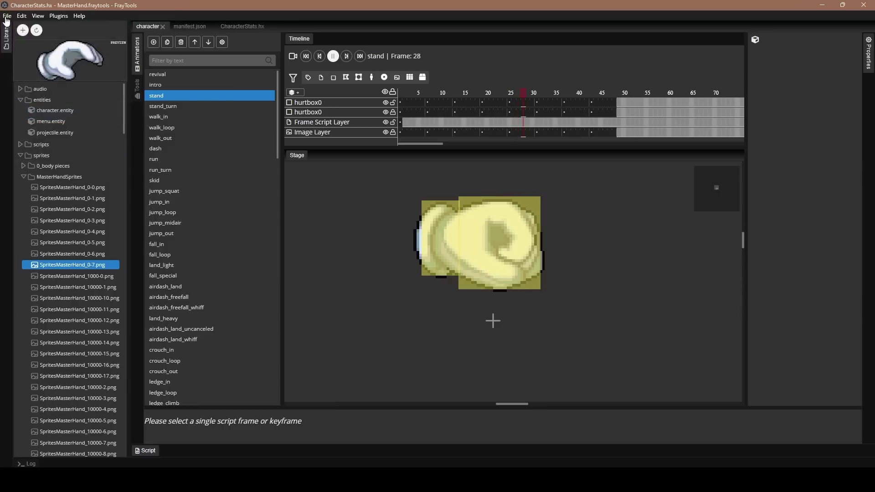
Open the fall_loop animation's frame 1 script and read its note on the ledgegrabbox0 layer
{"action": "left_click", "coordinate": [7, 15]}
{"action": "left_click", "coordinate": [32, 152]}
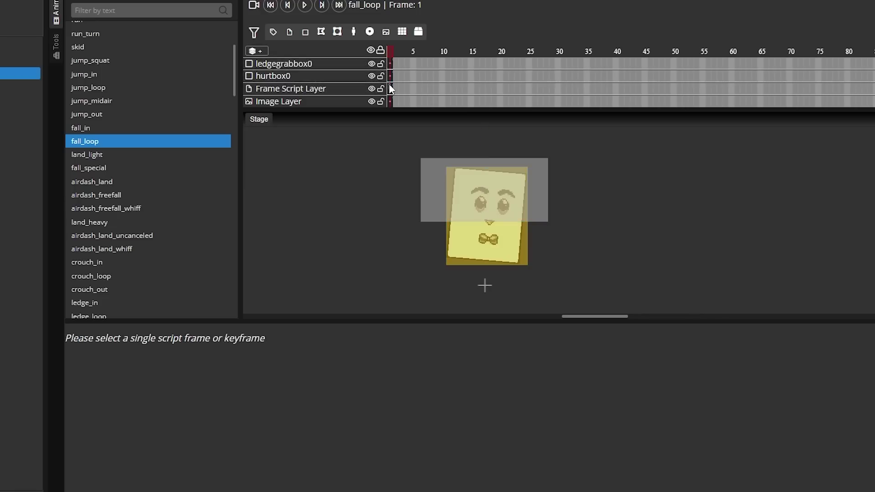
{"action": "left_click", "coordinate": [390, 89]}
{"action": "left_click_drag", "start_coordinate": [285, 380], "coordinate": [173, 369]}
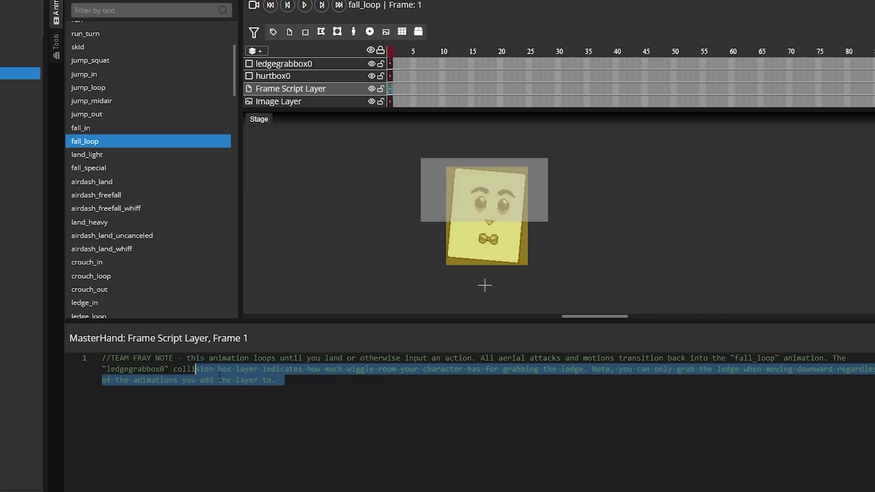
{"action": "left_click", "coordinate": [331, 384]}
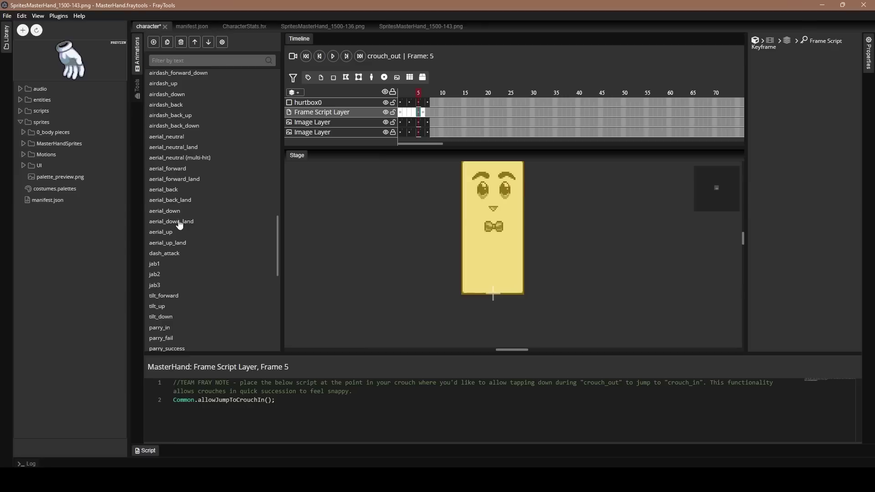
Open the jab1 animation, delete its existing Image Layer and insert a new empty one
{"action": "left_click", "coordinate": [192, 201]}
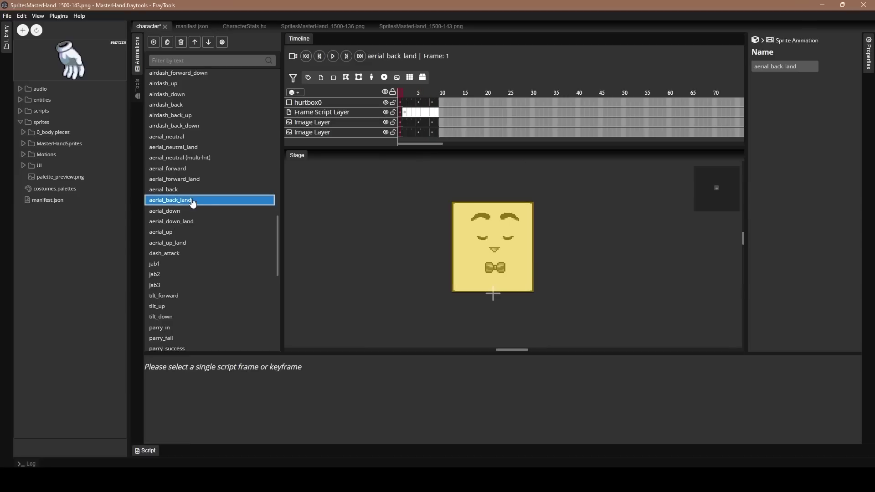
{"action": "left_click", "coordinate": [164, 264]}
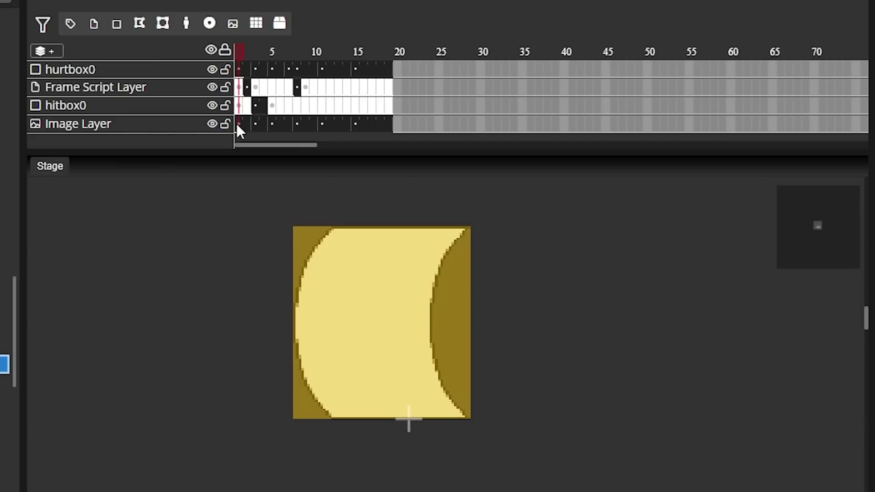
{"action": "left_click", "coordinate": [238, 124]}
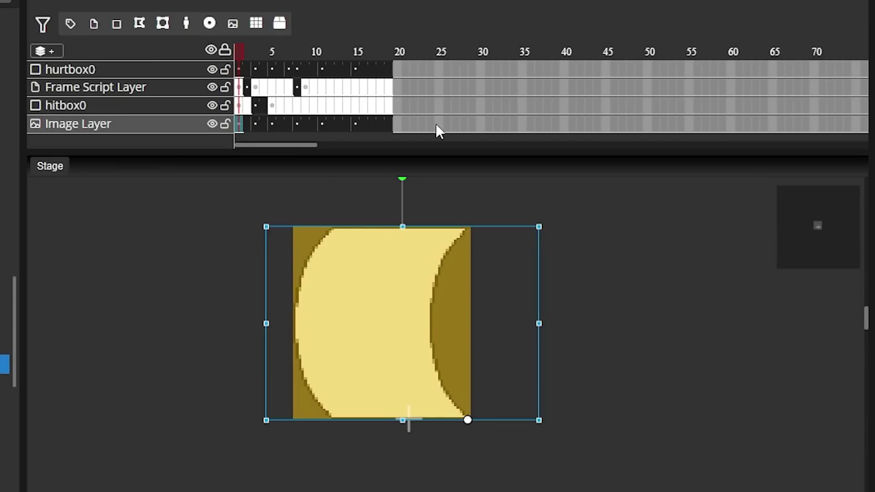
{"action": "left_click_drag", "start_coordinate": [436, 125], "coordinate": [238, 125]}
{"action": "right_click", "coordinate": [80, 128]}
{"action": "left_click", "coordinate": [121, 173]}
{"action": "left_click", "coordinate": [170, 50]}
{"action": "left_click", "coordinate": [378, 203]}
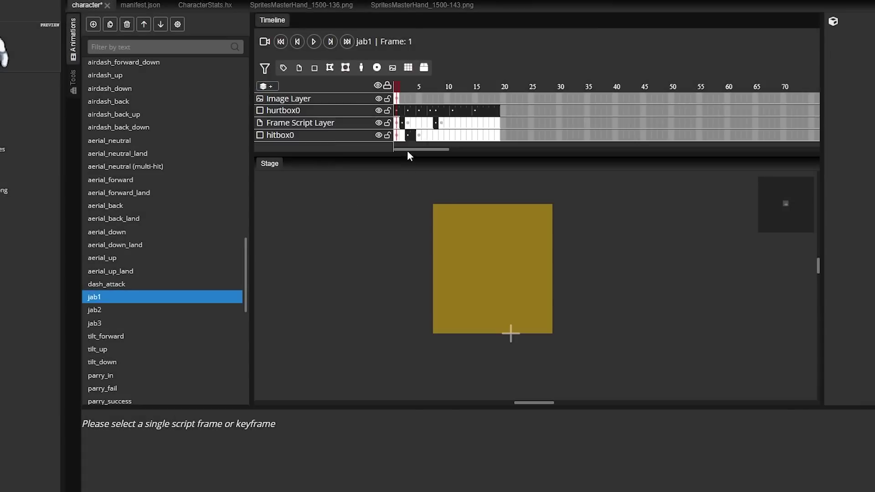
Move the new Image Layer below hitbox0 in jab1 and hide the hurtbox0 and hitbox0 layers
{"action": "left_click", "coordinate": [289, 85]}
{"action": "left_click", "coordinate": [289, 100]}
{"action": "left_click", "coordinate": [369, 123]}
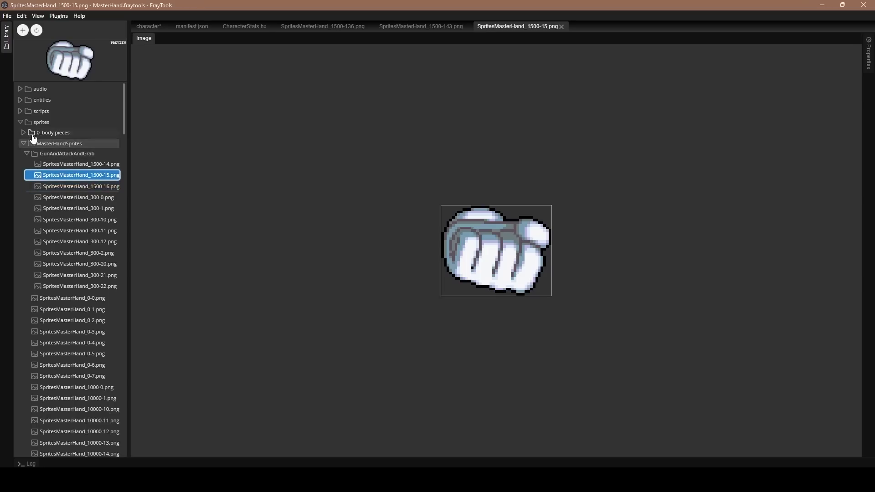
Reopen character.entity and place SpritesMasterHand_1500-15.png on jab1's Image Layer
{"action": "left_click", "coordinate": [36, 100]}
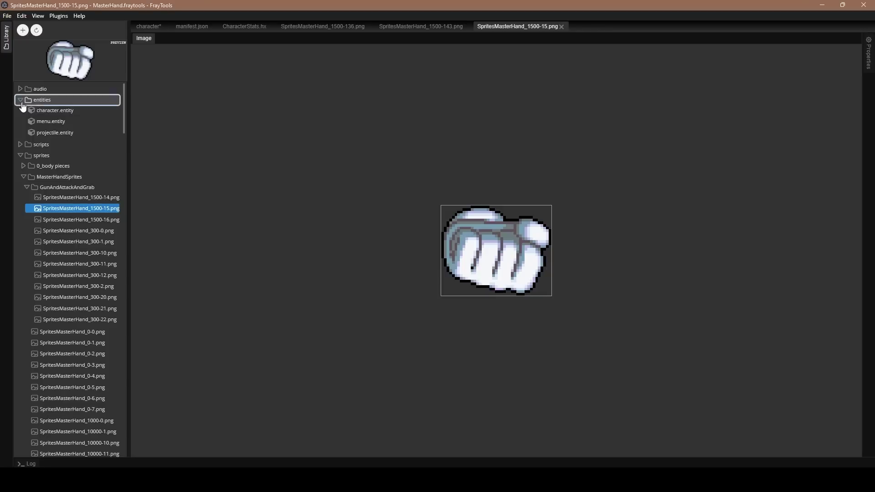
{"action": "double_click", "coordinate": [54, 110]}
{"action": "left_click_drag", "start_coordinate": [80, 209], "coordinate": [490, 236]}
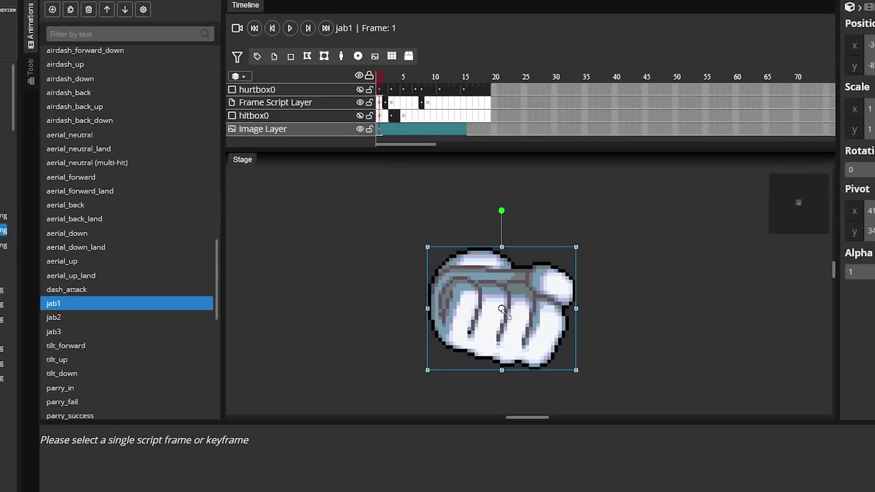
Add a keyframe at frame 15 of jab1's Image Layer, try moving the fist sprite forward there, and undo the move
{"action": "right_click", "coordinate": [371, 129]}
{"action": "left_click", "coordinate": [426, 207]}
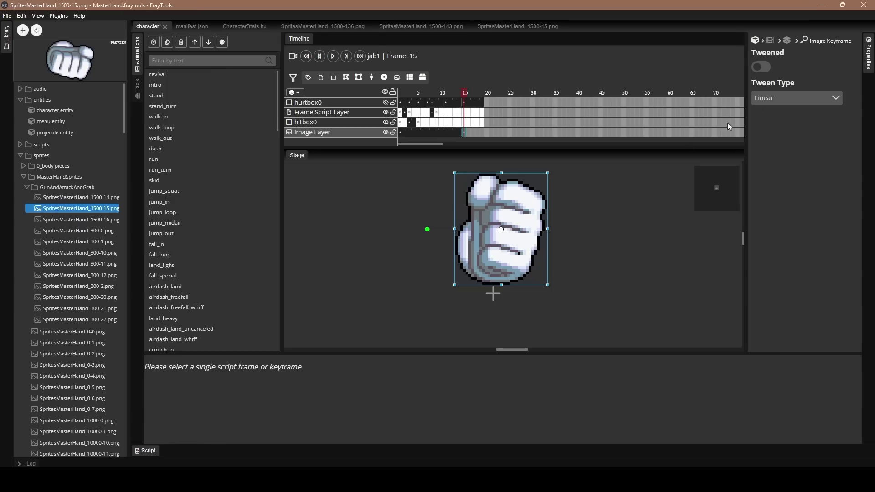
{"action": "left_click", "coordinate": [540, 206]}
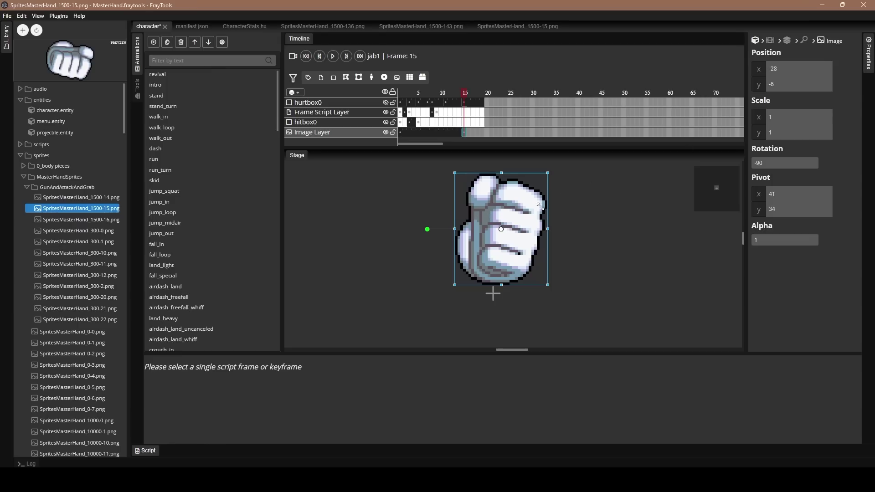
{"action": "left_click_drag", "start_coordinate": [507, 205], "coordinate": [570, 205]}
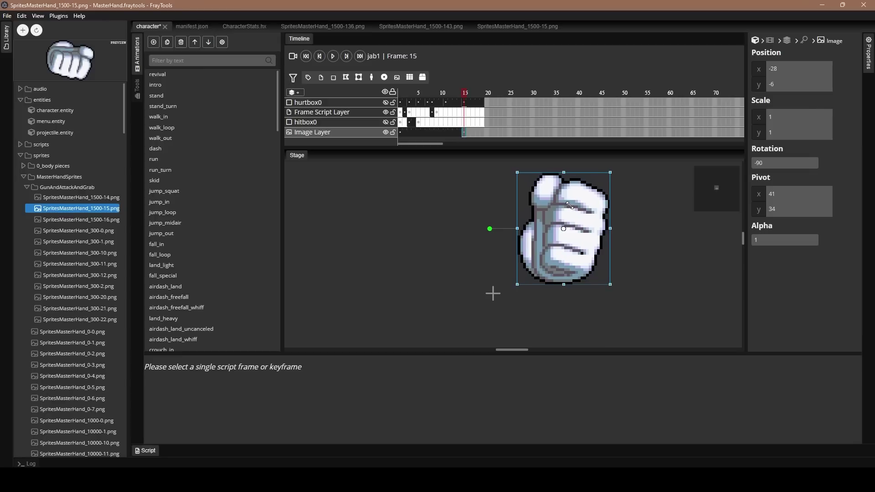
{"action": "key", "text": "ctrl+z"}
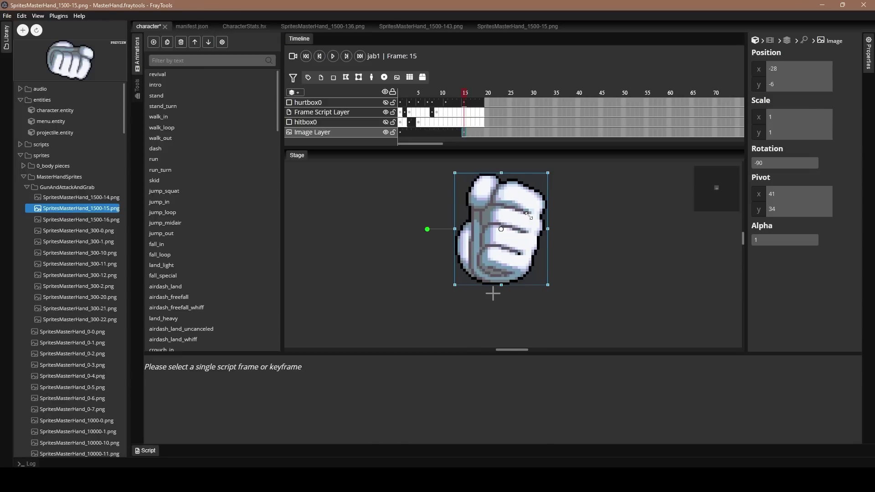
Extend hitbox0's active keyframe in jab1 so that it lasts through frame 7
{"action": "left_click", "coordinate": [429, 96]}
{"action": "left_click", "coordinate": [433, 124]}
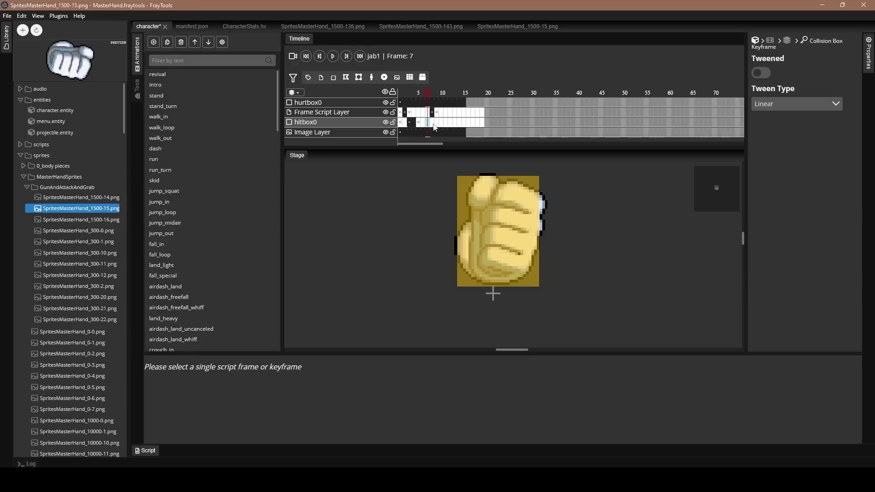
{"action": "left_click", "coordinate": [414, 122]}
{"action": "key", "text": "F5"}
{"action": "key", "text": "F5"}
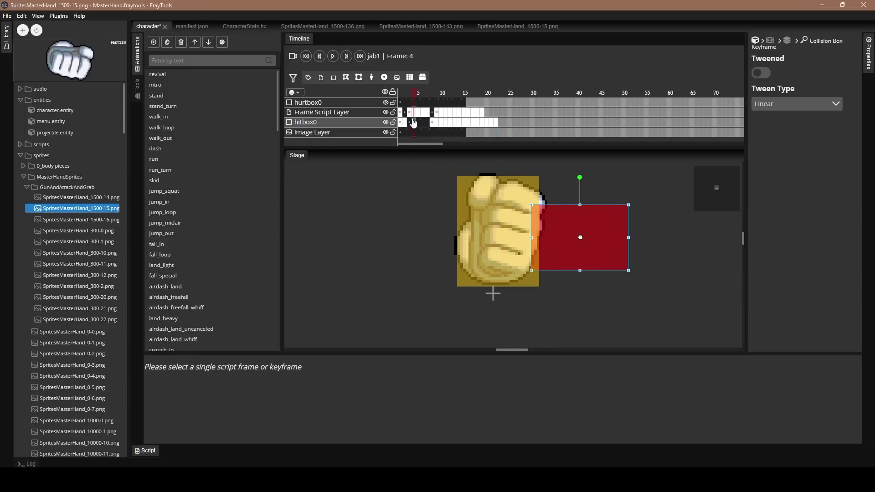
Move and resize jab1's hitbox0 on frame 3 to about 40 by 73, covering the front of the fist
{"action": "left_click", "coordinate": [415, 123]}
{"action": "left_click_drag", "start_coordinate": [561, 237], "coordinate": [554, 233]}
{"action": "left_click_drag", "start_coordinate": [524, 200], "coordinate": [495, 179]}
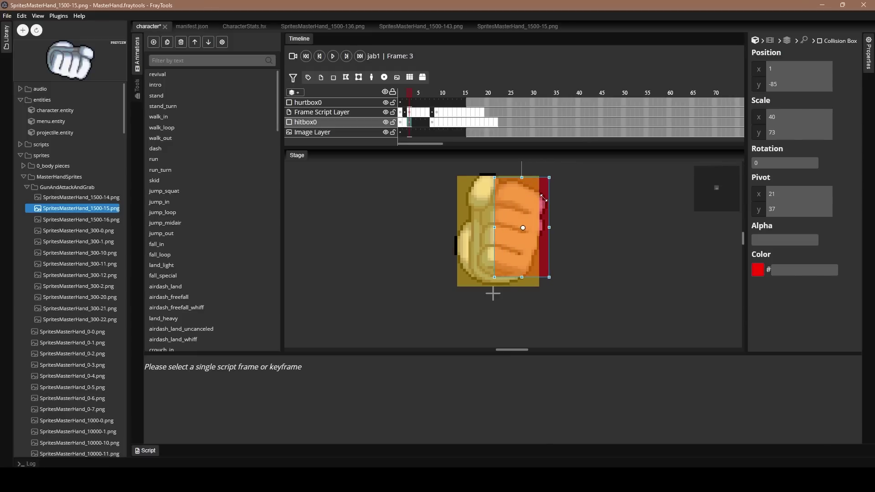
{"action": "left_click_drag", "start_coordinate": [544, 199], "coordinate": [545, 201]}
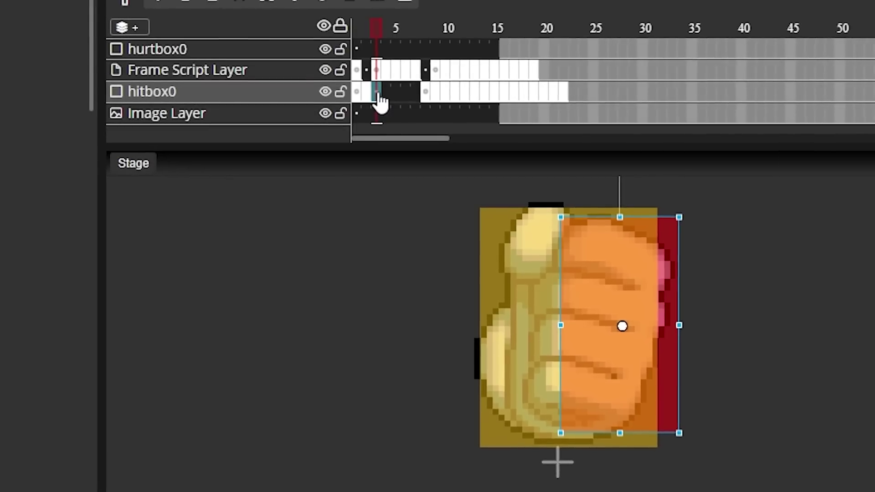
Review jab1's timeline and read the frame script that plays jab2 when the attack button is pressed
{"action": "left_click", "coordinate": [367, 97]}
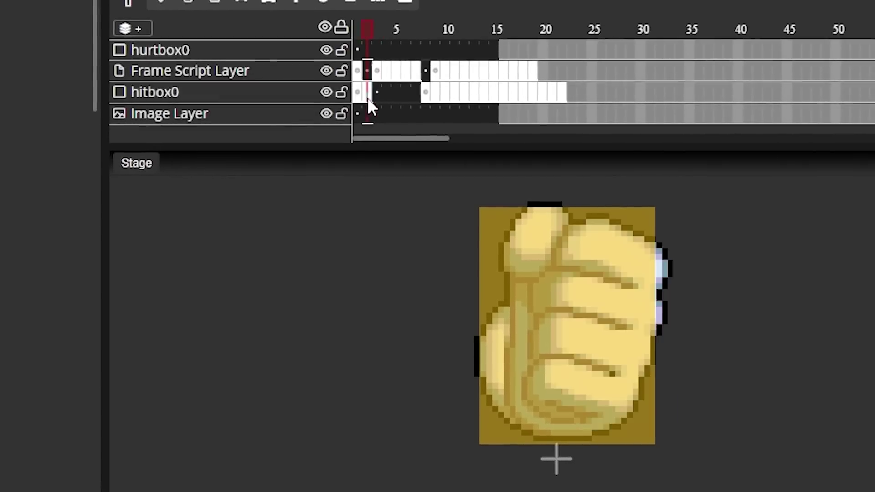
{"action": "left_click", "coordinate": [383, 97]}
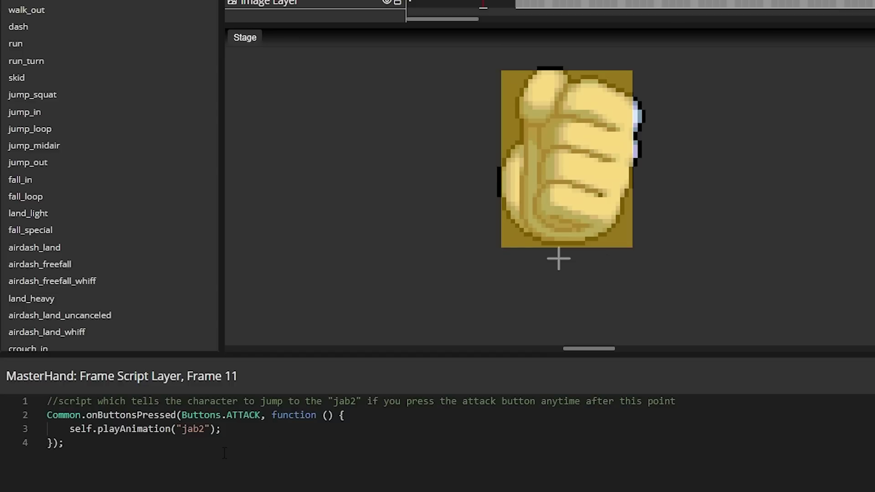
{"action": "left_click_drag", "start_coordinate": [225, 454], "coordinate": [29, 403]}
{"action": "left_click", "coordinate": [106, 448]}
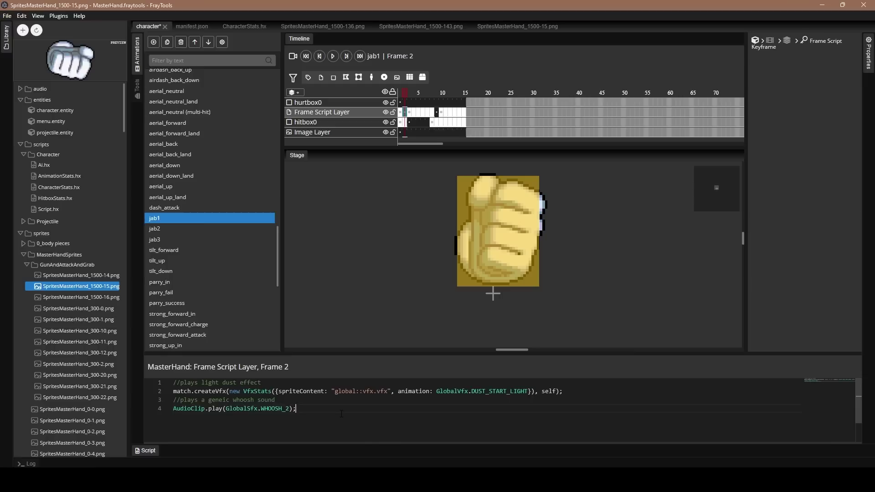
Enlarge the script editor and append self.setXSpeed(10); to jab1's frame 2 script, below the whoosh sound line
{"action": "key", "text": "Return"}
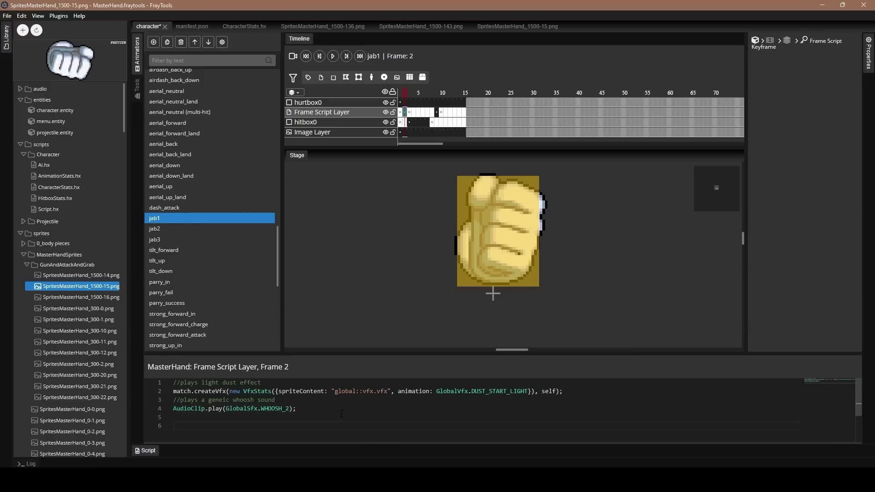
{"action": "left_click", "coordinate": [370, 322]}
{"action": "left_click_drag", "start_coordinate": [376, 353], "coordinate": [377, 292]}
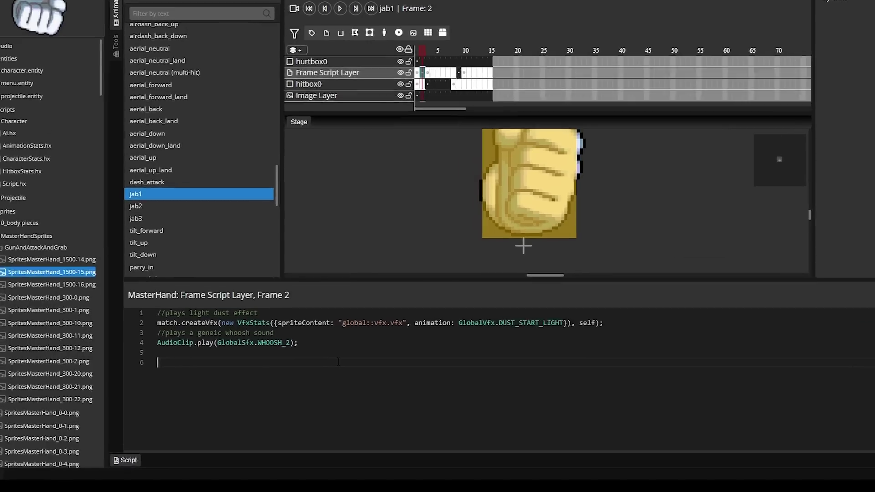
{"action": "type", "text": "self.setXSpeed(10);"}
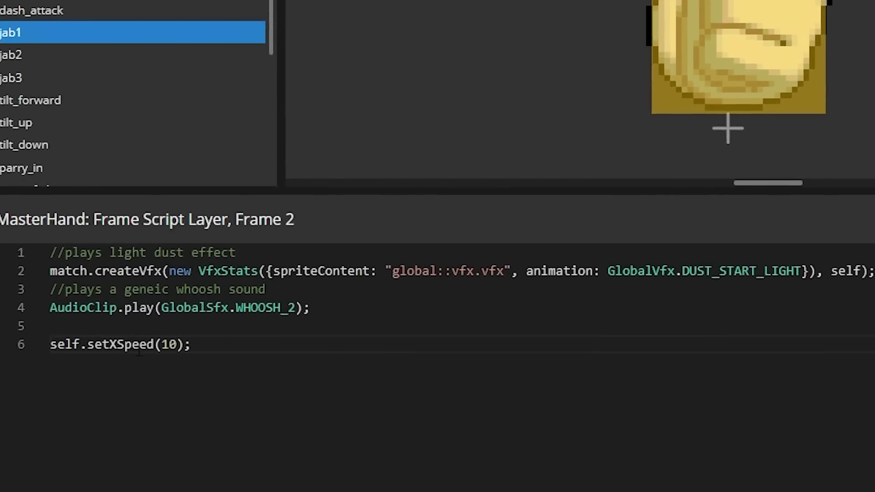
{"action": "left_click", "coordinate": [212, 357]}
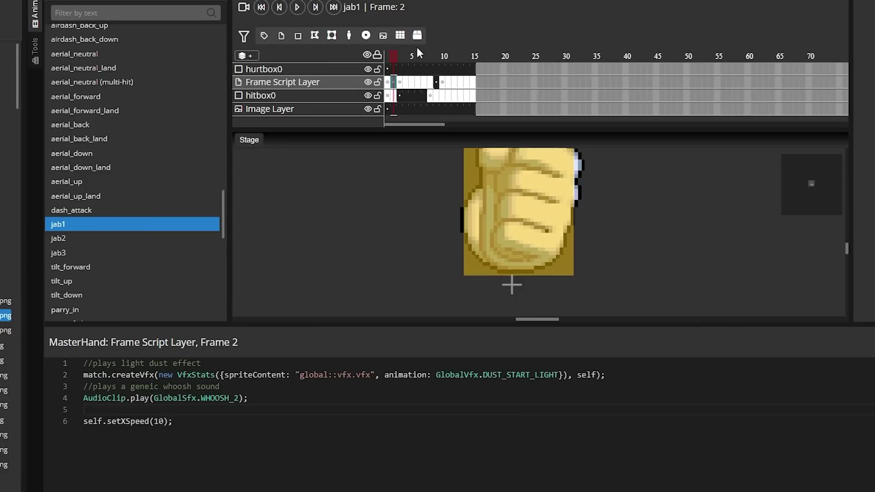
Script frame 5 of jab1 with self.setXSpeed(self.getXSpeed()*0.75); to slow the character down
{"action": "left_click", "coordinate": [424, 55]}
{"action": "left_click", "coordinate": [412, 82]}
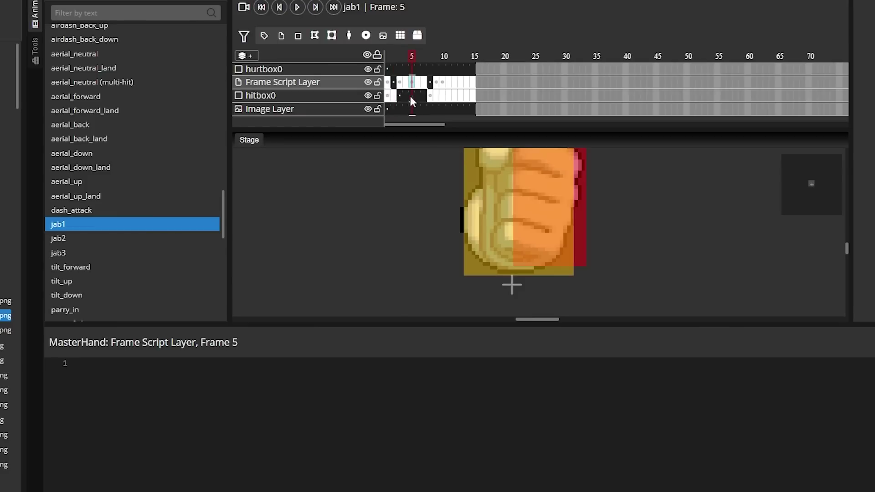
{"action": "left_click", "coordinate": [248, 363]}
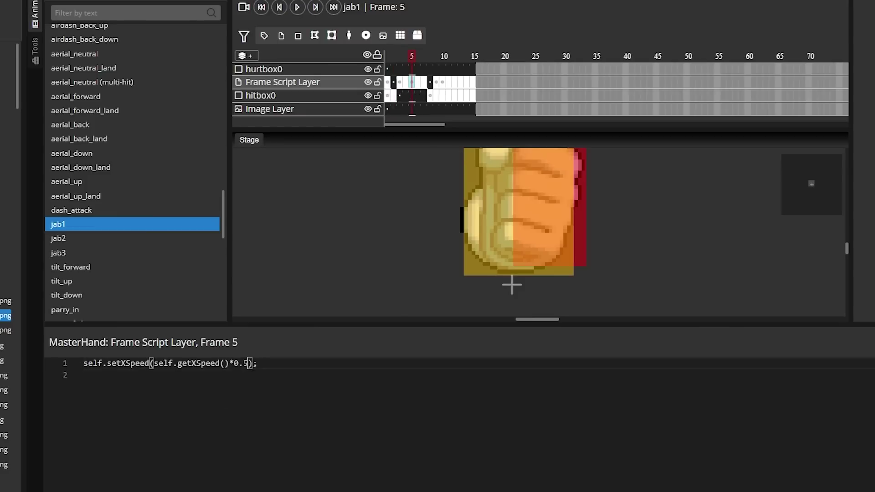
{"action": "key", "text": "BackSpace"}
{"action": "type", "text": "75"}
{"action": "key", "text": "Down"}
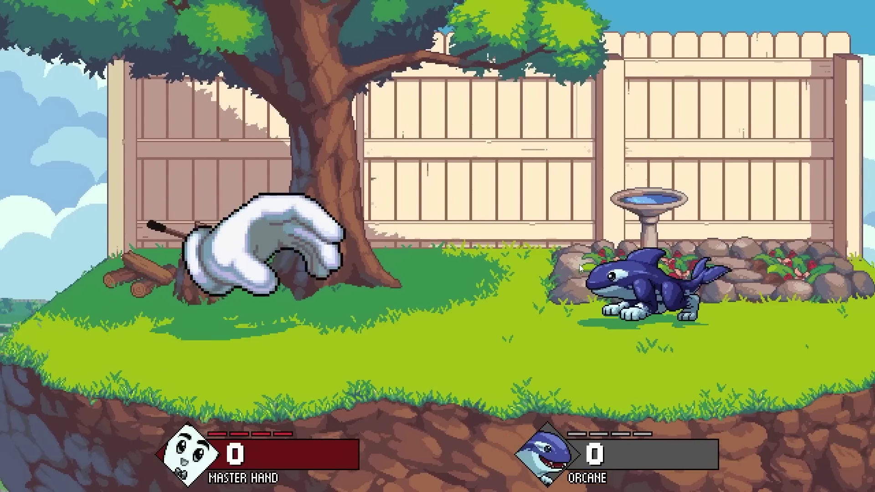
Switch to Fraymakers and test Master Hand's movement and jab in both directions in a match against Orcane
{"action": "key", "text": "Left"}
{"action": "key", "text": "Right"}
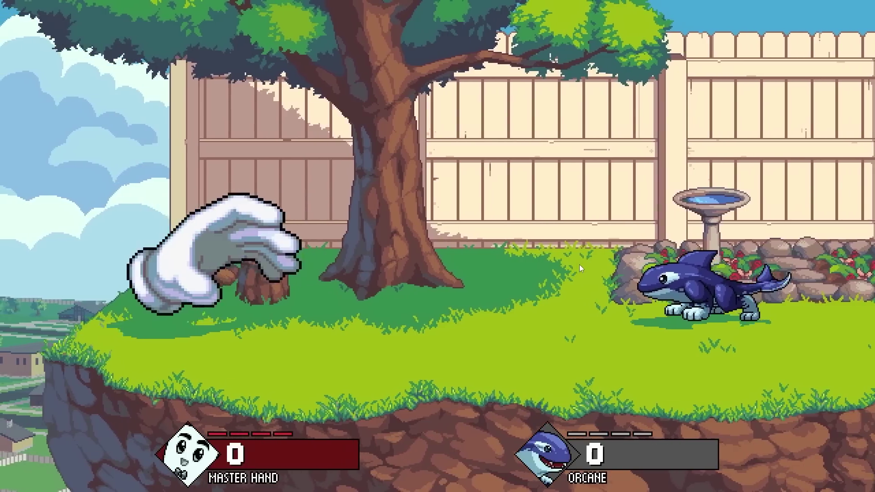
{"action": "key", "text": "Right"}
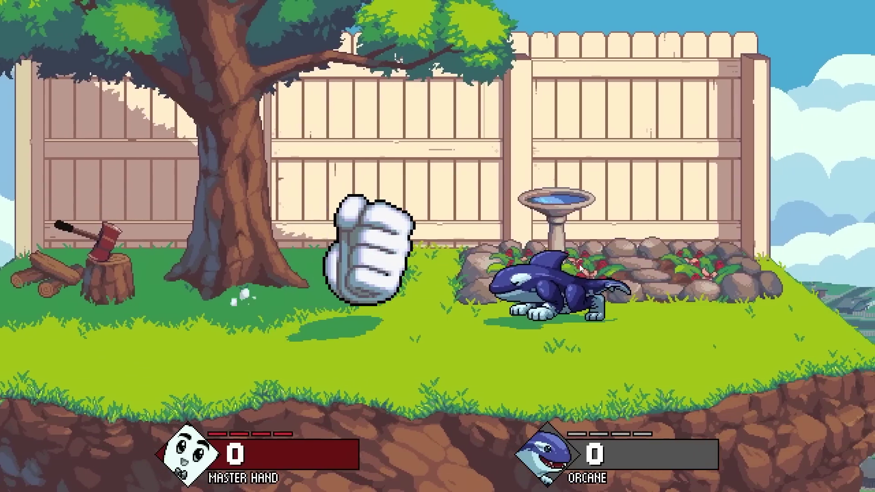
{"action": "key", "text": "Left"}
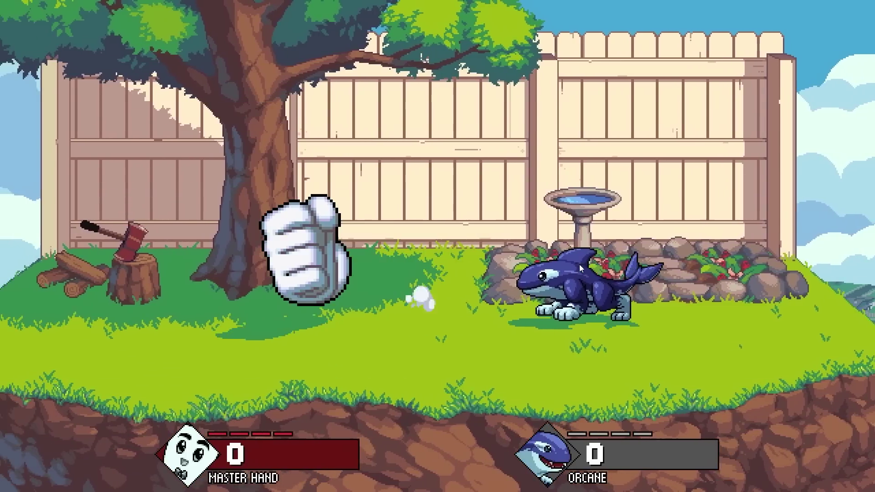
{"action": "key", "text": "Right"}
{"action": "key", "text": "Left"}
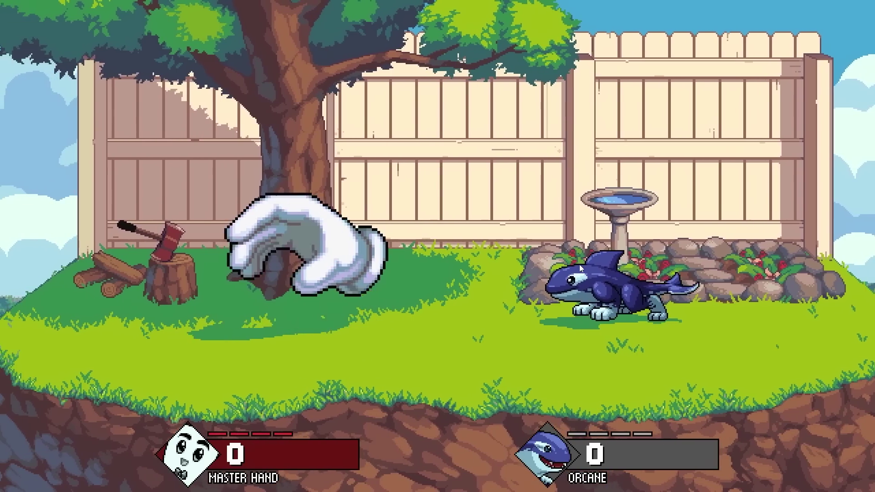
{"action": "key", "text": "Right"}
{"action": "key", "text": "Left"}
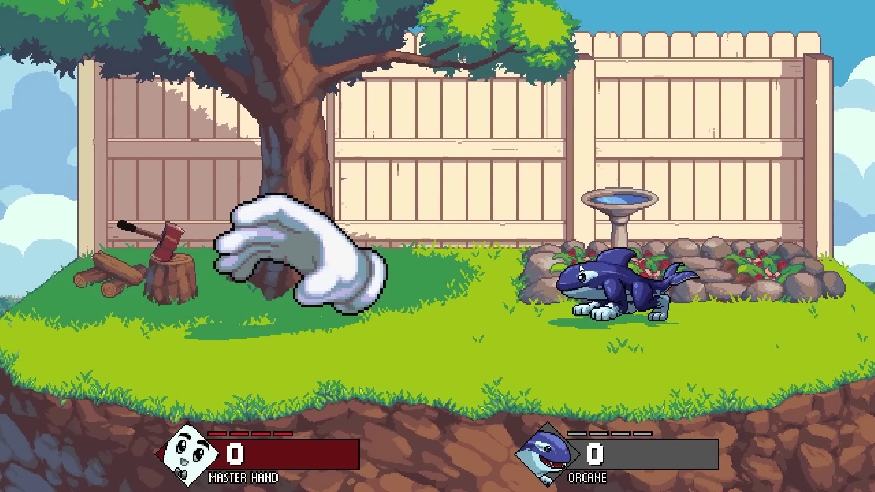
{"action": "key", "text": "Right"}
{"action": "key", "text": "Left"}
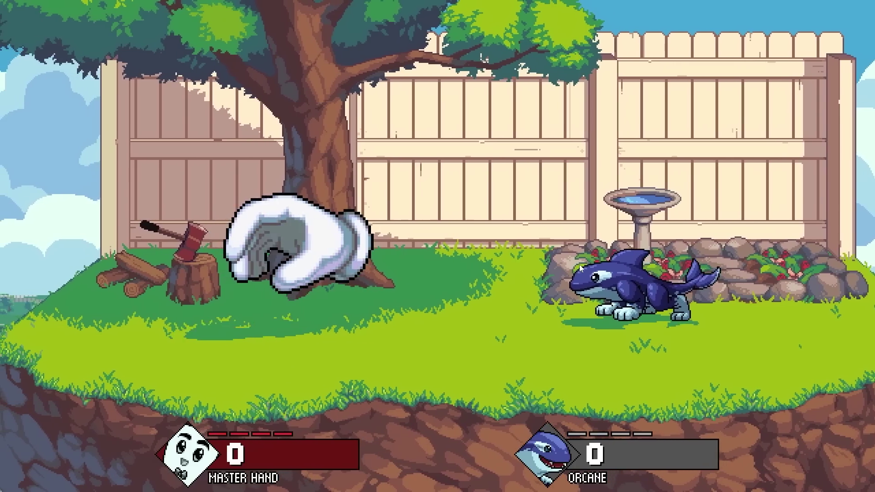
{"action": "key", "text": "Right"}
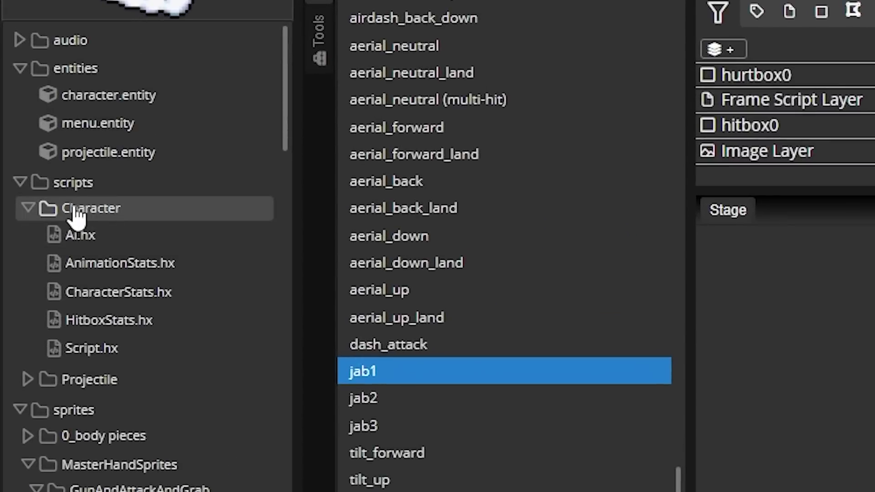
Open HitboxStats.hx in FrayTools and set the damage of jab1's hitbox0 to 4 and its angle to 45
{"action": "double_click", "coordinate": [121, 324]}
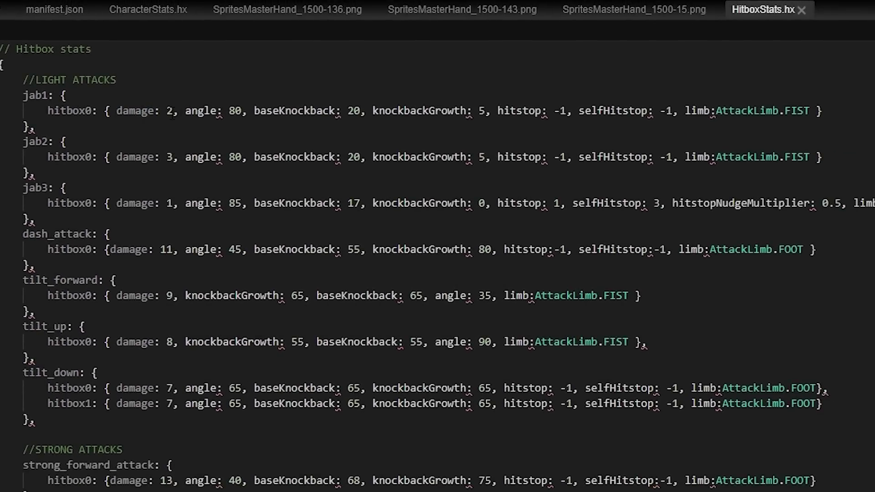
{"action": "left_click", "coordinate": [173, 112]}
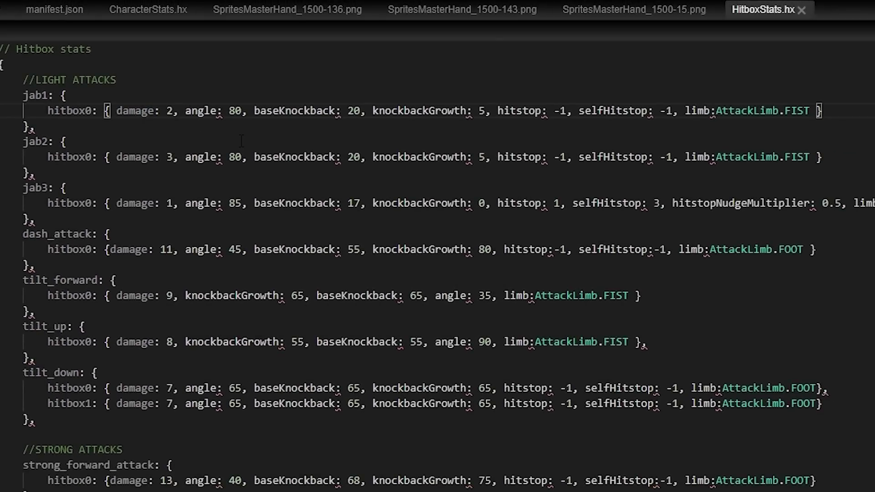
{"action": "key", "text": "BackSpace"}
{"action": "type", "text": "4"}
{"action": "left_click", "coordinate": [238, 110]}
{"action": "key", "text": "BackSpace"}
{"action": "key", "text": "BackSpace"}
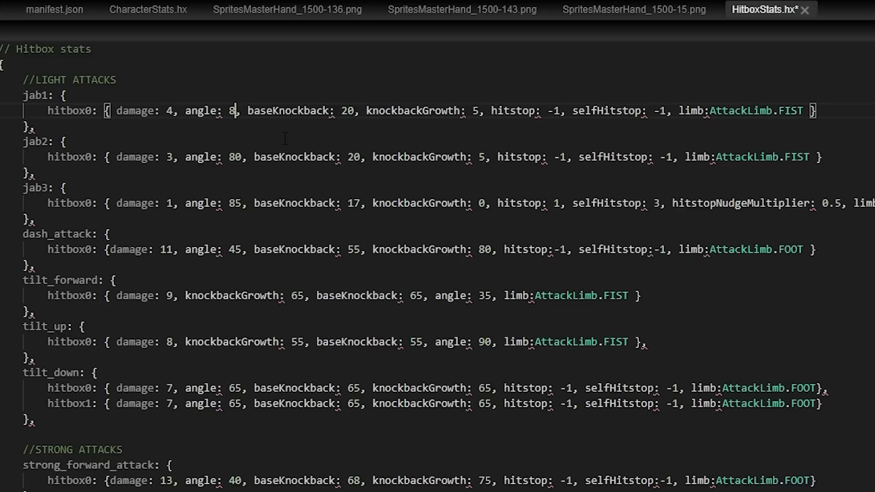
{"action": "type", "text": "45"}
Set the baseKnockback of jab1's hitbox0 to 30 and its knockbackGrowth to 5
{"action": "left_click", "coordinate": [357, 110]}
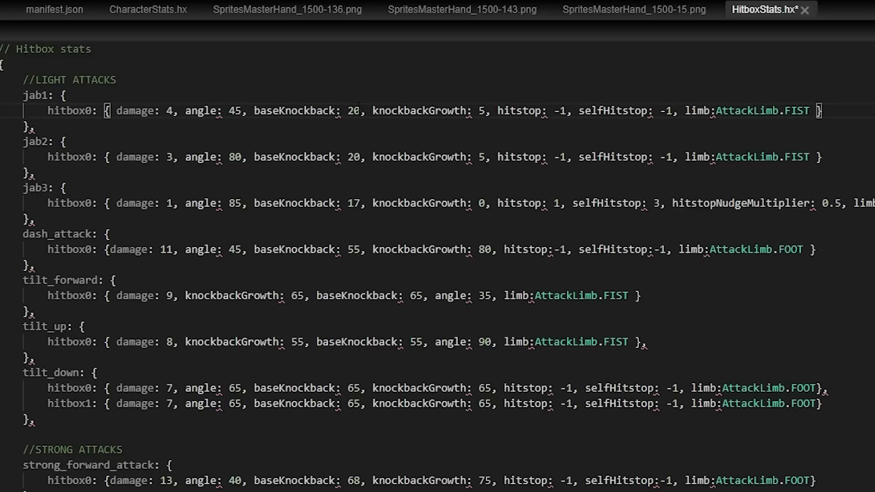
{"action": "key", "text": "BackSpace"}
{"action": "key", "text": "BackSpace"}
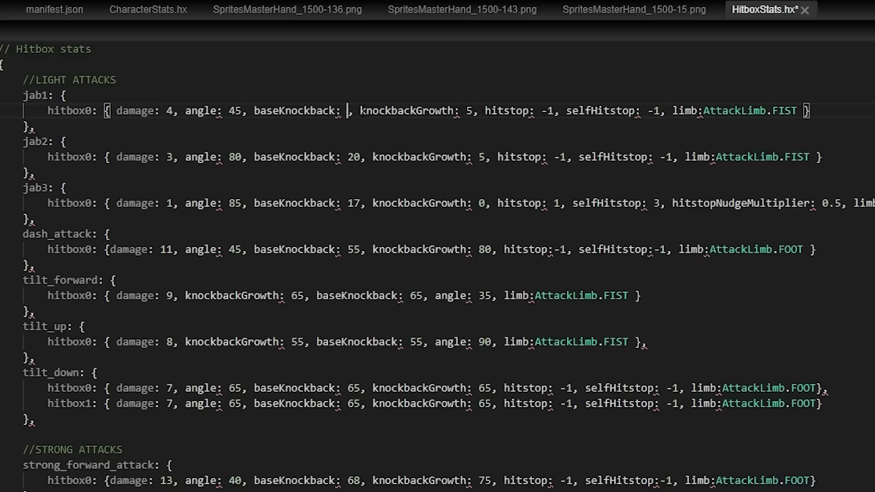
{"action": "type", "text": "30"}
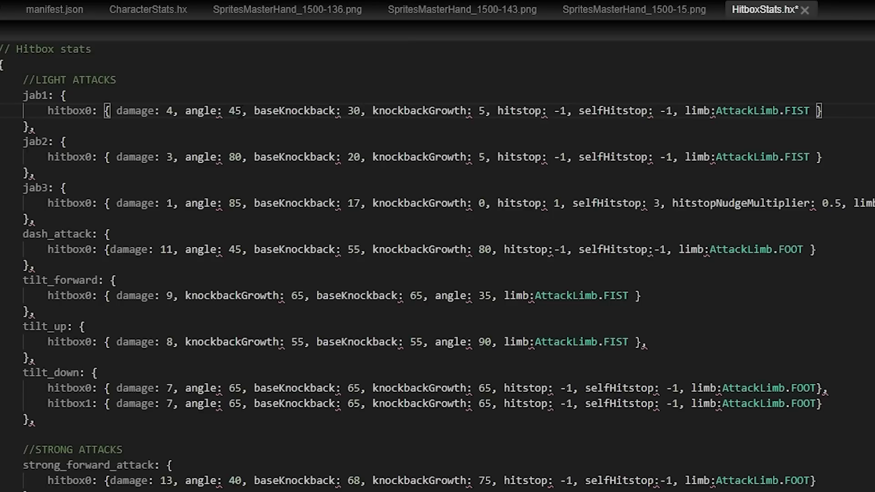
{"action": "key", "text": "BackSpace"}
{"action": "type", "text": "5"}
{"action": "key", "text": "BackSpace"}
{"action": "type", "text": "5"}
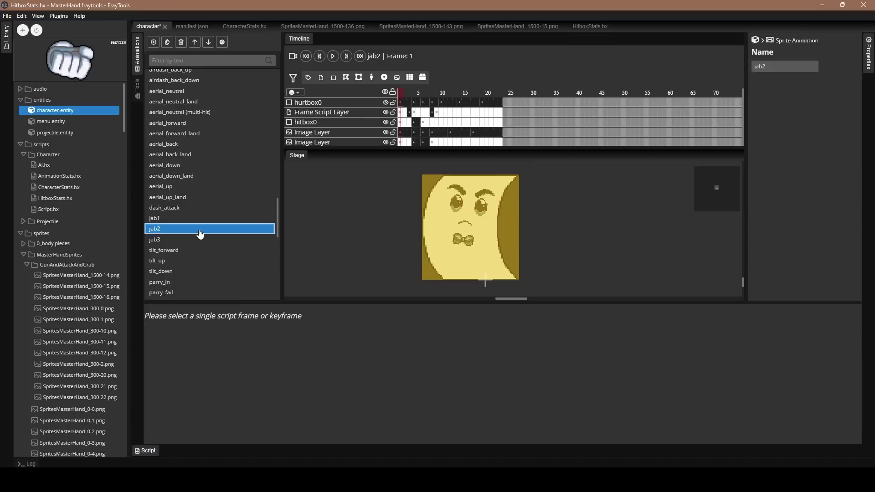
Preview the attack sprites and place SpritesMasterHand_1500-16.png on frame 1 of jab2's Image Layer
{"action": "left_click", "coordinate": [77, 277]}
{"action": "left_click", "coordinate": [86, 287]}
{"action": "left_click", "coordinate": [102, 299]}
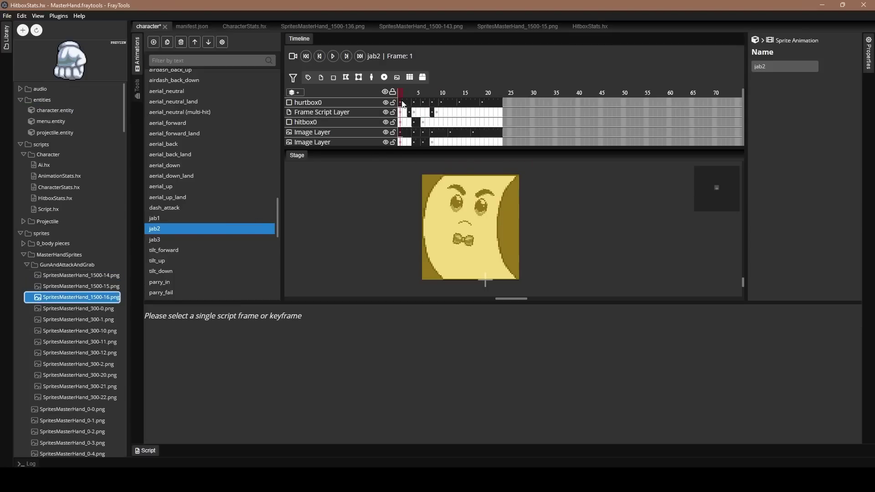
{"action": "left_click", "coordinate": [400, 132]}
{"action": "left_click_drag", "start_coordinate": [77, 297], "coordinate": [469, 228]}
{"action": "left_click", "coordinate": [401, 95]}
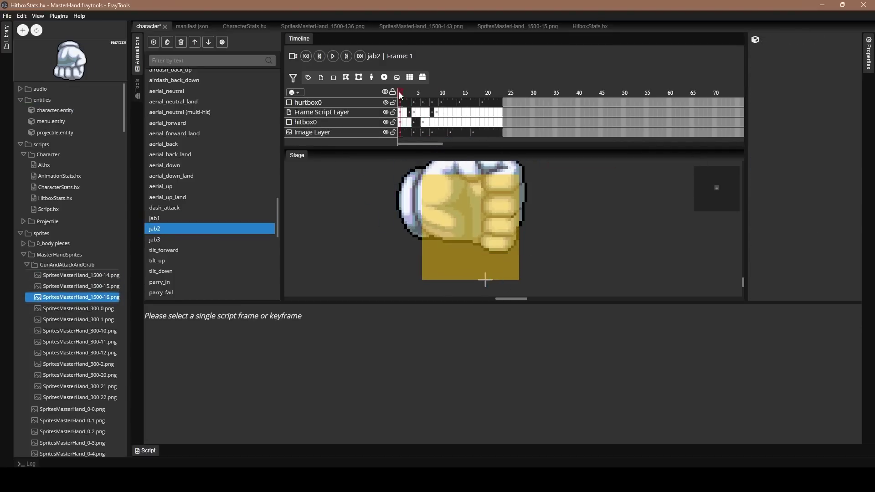
{"action": "left_click", "coordinate": [403, 92]}
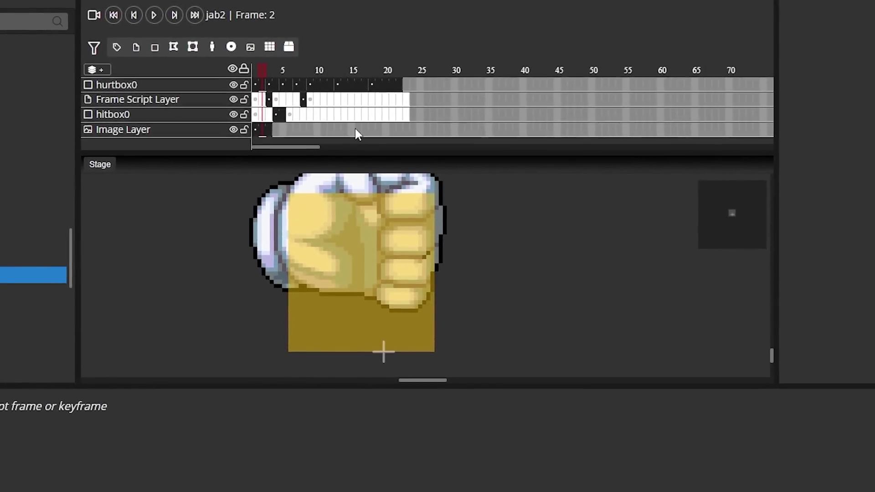
Extend jab2's Image Layer to frame 16 and insert a keyframe there
{"action": "right_click", "coordinate": [359, 133]}
{"action": "left_click", "coordinate": [367, 136]}
{"action": "right_click", "coordinate": [361, 130]}
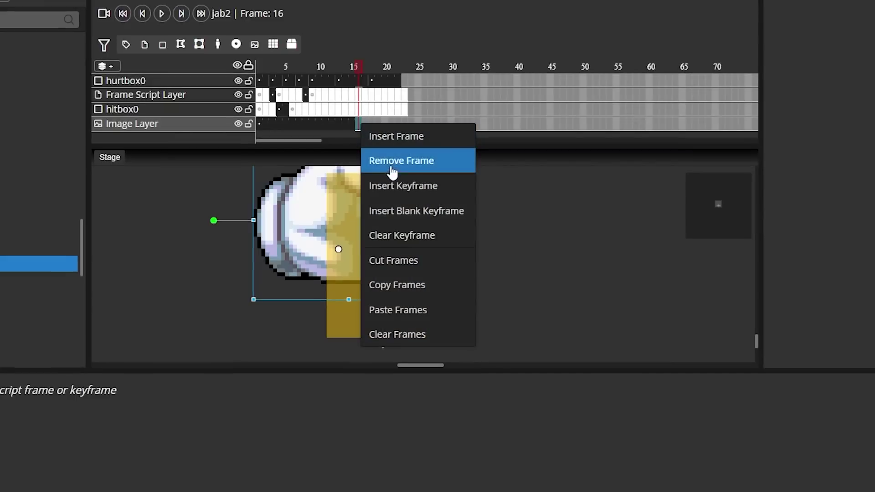
{"action": "left_click", "coordinate": [413, 189]}
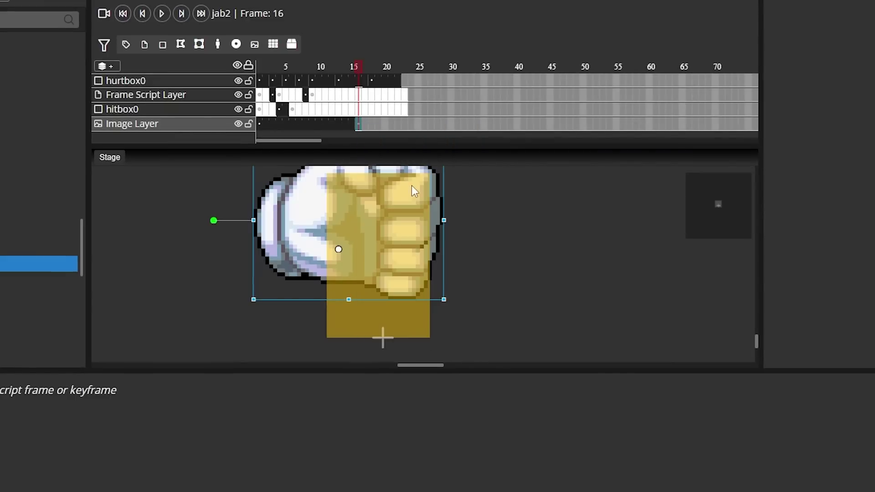
Lower the fist sprite on frame 16 of jab2 and turn on linear tweening for the frame 1 image keyframe
{"action": "left_click", "coordinate": [306, 203]}
{"action": "left_click_drag", "start_coordinate": [306, 203], "coordinate": [310, 265]}
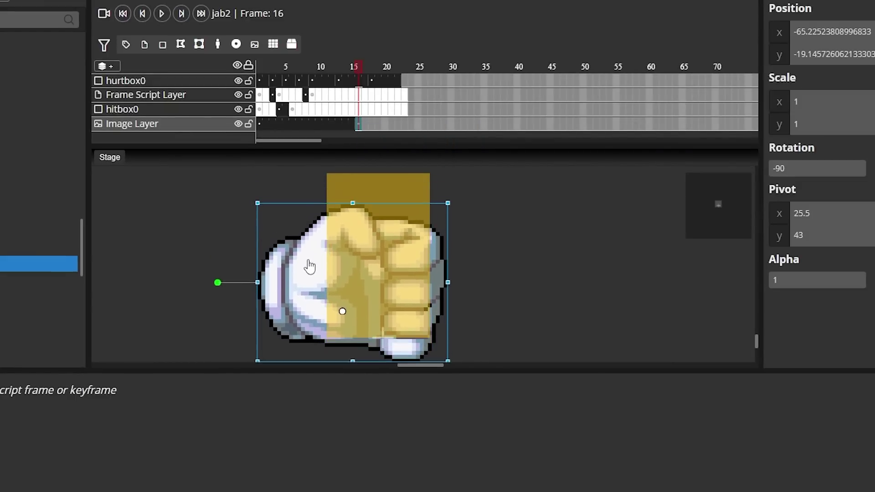
{"action": "left_click", "coordinate": [258, 124]}
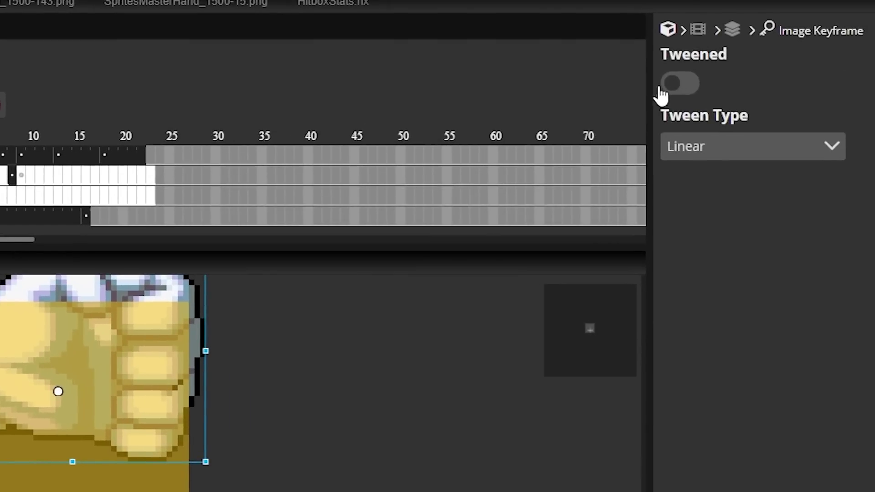
{"action": "left_click", "coordinate": [662, 91]}
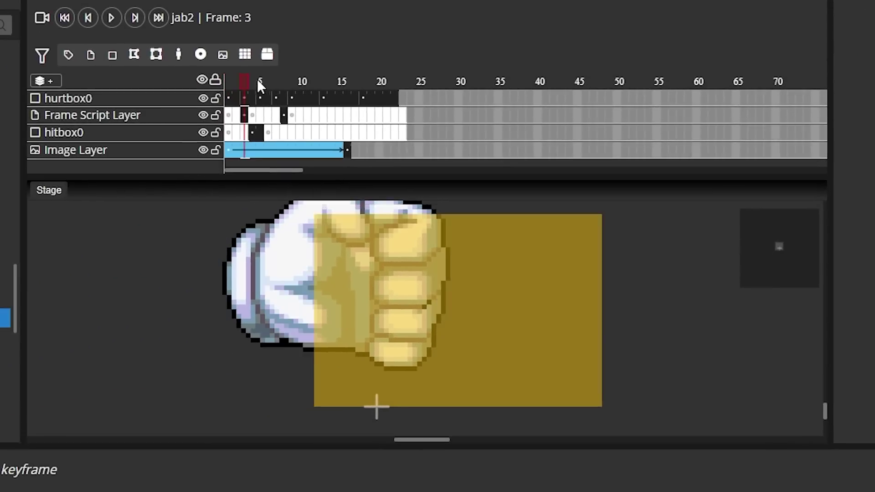
Check jab2's tweened motion along the timeline and trim the surplus frames at the end of the hitbox0 layer
{"action": "left_click_drag", "start_coordinate": [1, 139], "coordinate": [93, 139]}
{"action": "left_click_drag", "start_coordinate": [331, 95], "coordinate": [191, 101]}
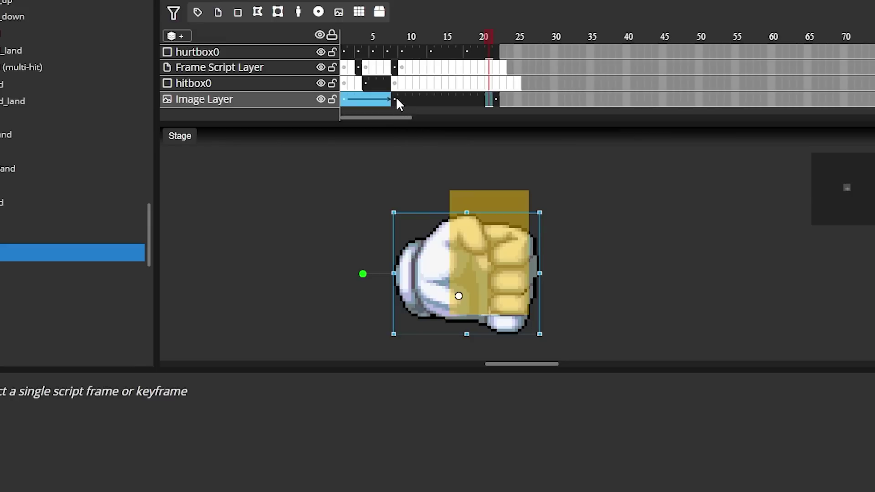
{"action": "left_click", "coordinate": [396, 99]}
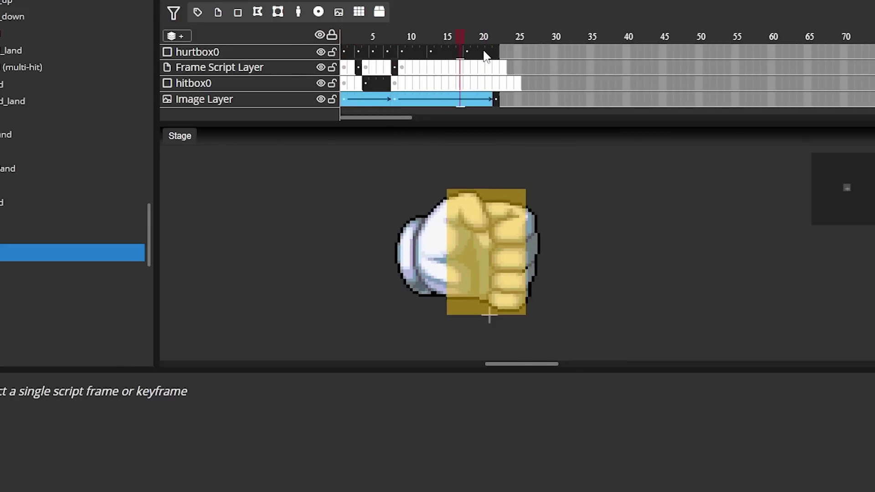
{"action": "left_click_drag", "start_coordinate": [299, 52], "coordinate": [507, 87]}
{"action": "right_click", "coordinate": [509, 86]}
{"action": "left_click", "coordinate": [537, 69]}
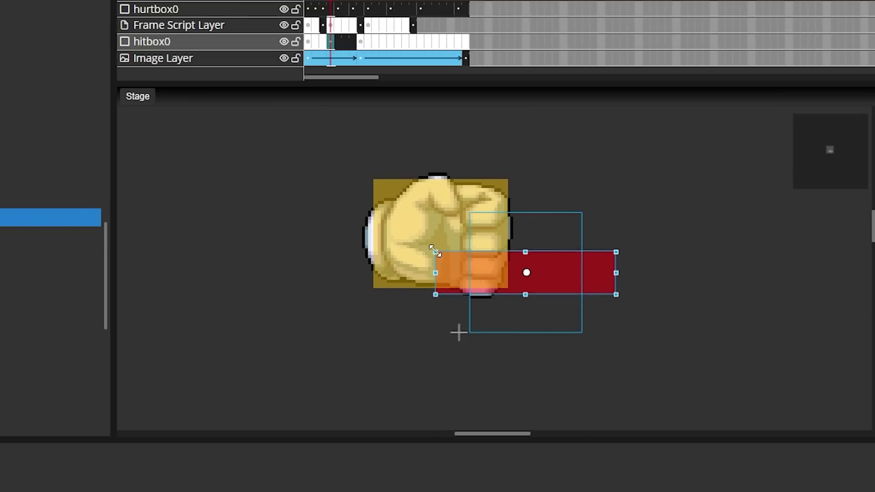
Move and resize jab2's hitbox0 on frame 4 so it covers the lower half of the fist
{"action": "left_click_drag", "start_coordinate": [552, 276], "coordinate": [470, 274]}
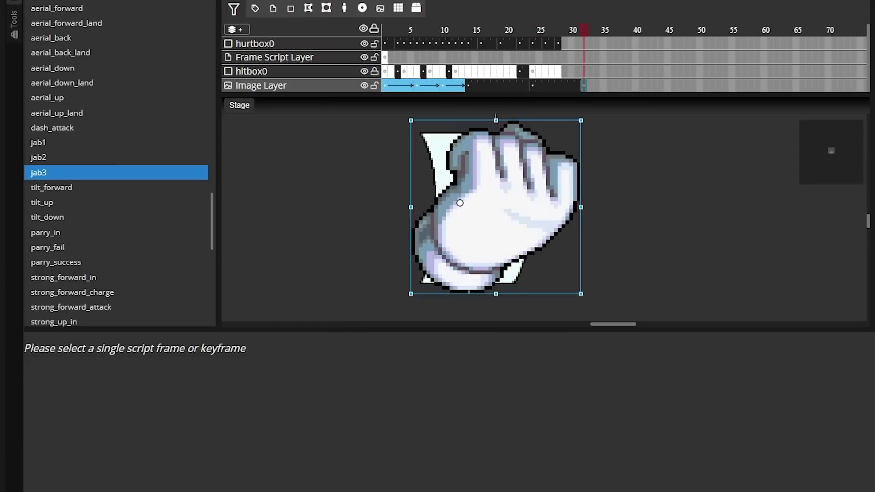
{"action": "left_click", "coordinate": [532, 88]}
{"action": "left_click", "coordinate": [529, 35]}
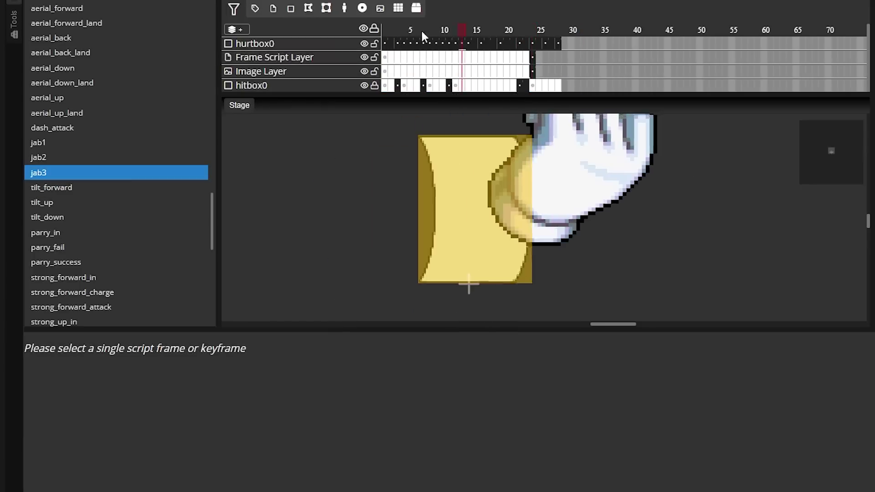
Add hitbox0 keyframes at frames 6 to 8 of jab3 and raise the hitbox to the hand's fingers
{"action": "left_click_drag", "start_coordinate": [422, 31], "coordinate": [386, 31]}
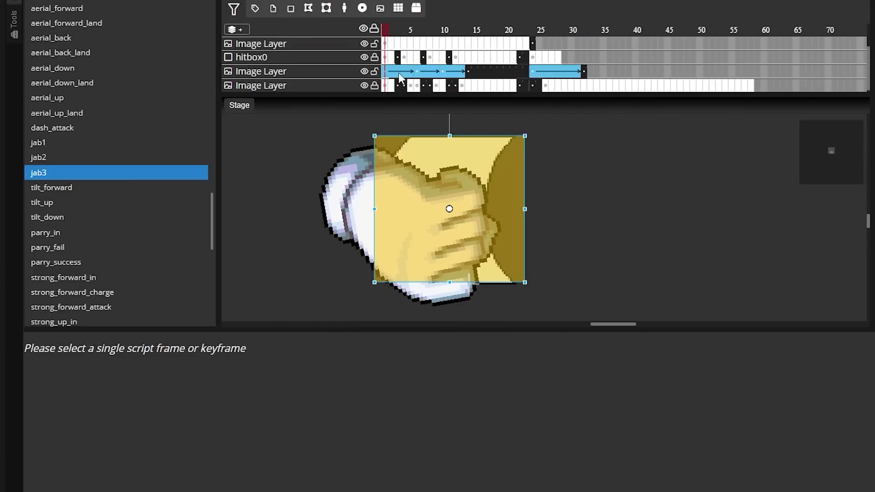
{"action": "scroll", "coordinate": [392, 73], "scroll_direction": "down", "scroll_amount": 1}
{"action": "left_click", "coordinate": [424, 58]}
{"action": "left_click", "coordinate": [417, 57]}
{"action": "left_click_drag", "start_coordinate": [524, 256], "coordinate": [524, 160]}
{"action": "left_click", "coordinate": [430, 58]}
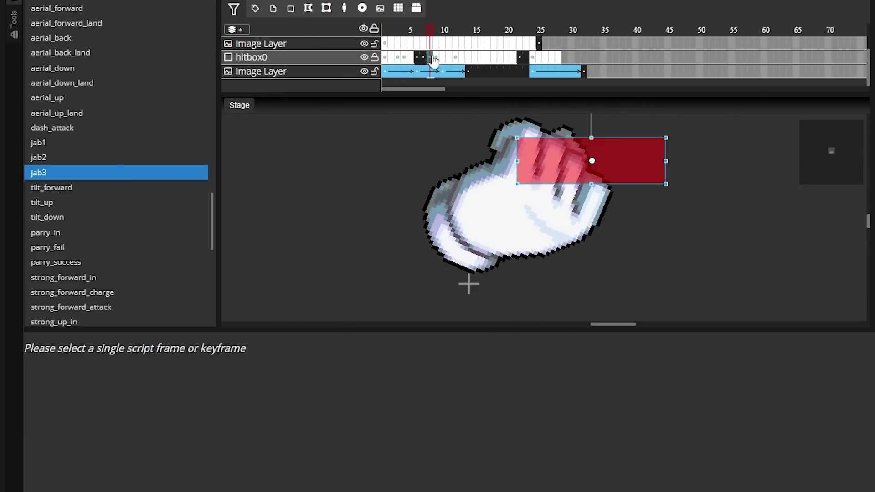
Unlock jab3's hitbox0 layer and reshape the hitbox frame by frame from frame 6 to follow the swinging hand
{"action": "left_click", "coordinate": [417, 57]}
{"action": "left_click", "coordinate": [375, 57]}
{"action": "left_click_drag", "start_coordinate": [666, 183], "coordinate": [563, 273]}
{"action": "left_click_drag", "start_coordinate": [517, 138], "coordinate": [478, 150]}
{"action": "left_click", "coordinate": [423, 57]}
{"action": "left_click_drag", "start_coordinate": [666, 184], "coordinate": [598, 242]}
{"action": "left_click", "coordinate": [430, 57]}
{"action": "left_click", "coordinate": [436, 58]}
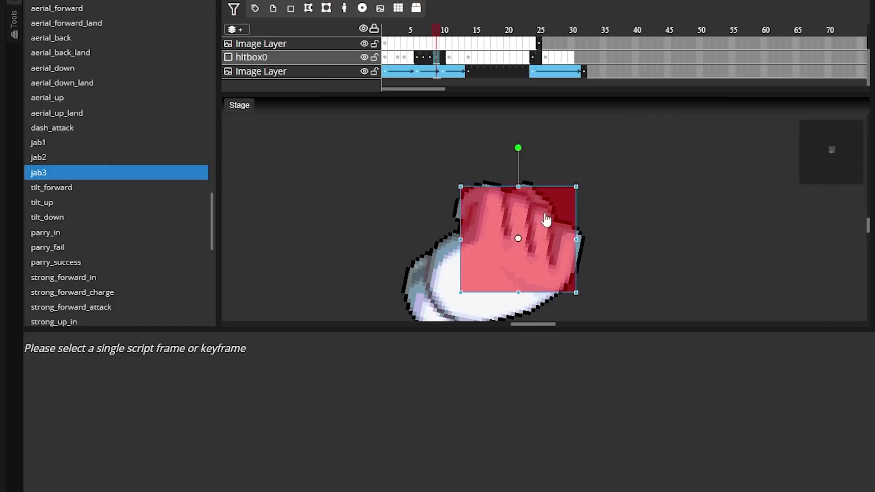
Fit jab3's hitbox0 to the hand on frame 10 and extend that keyframe by two frames
{"action": "left_click", "coordinate": [443, 58]}
{"action": "left_click_drag", "start_coordinate": [489, 142], "coordinate": [466, 154]}
{"action": "left_click_drag", "start_coordinate": [444, 31], "coordinate": [497, 38]}
{"action": "left_click", "coordinate": [442, 57]}
{"action": "key", "text": "F5"}
{"action": "key", "text": "F5"}
{"action": "key", "text": "space"}
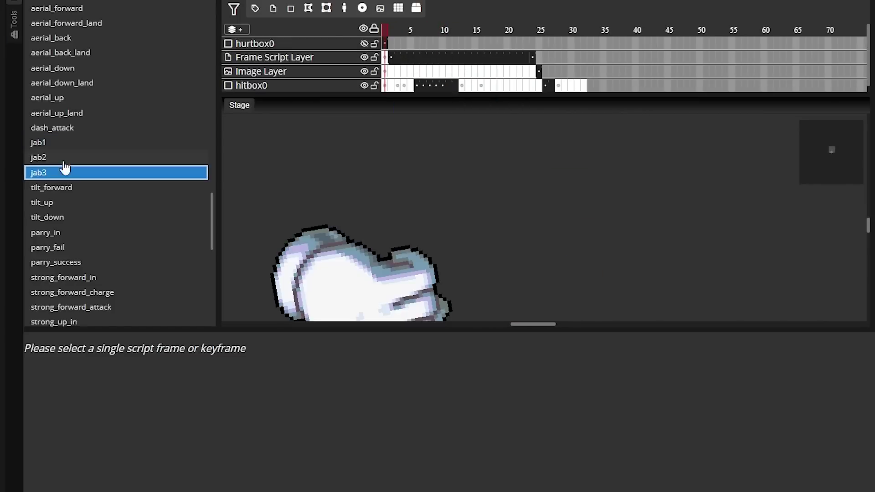
{"action": "left_click", "coordinate": [398, 56]}
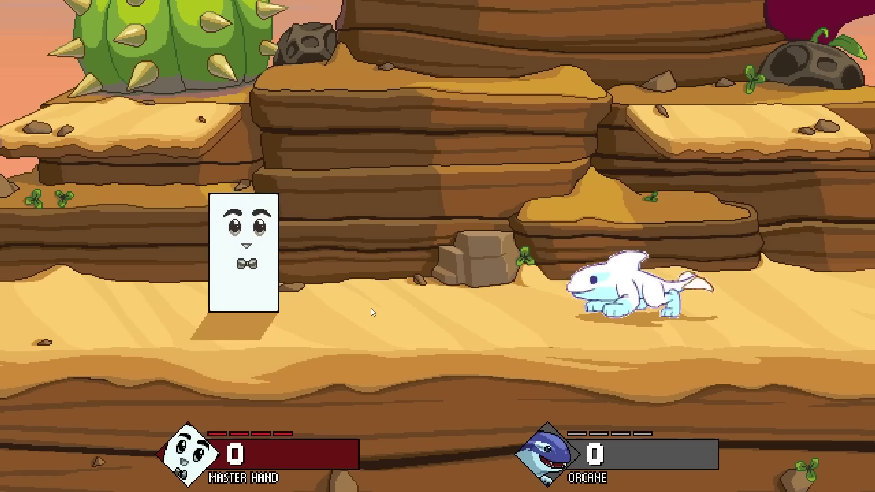
Switch to Fraymakers and test Master Hand's jab combo on Orcane on the desert stage
{"action": "key", "text": "Right"}
{"action": "key", "text": "x"}
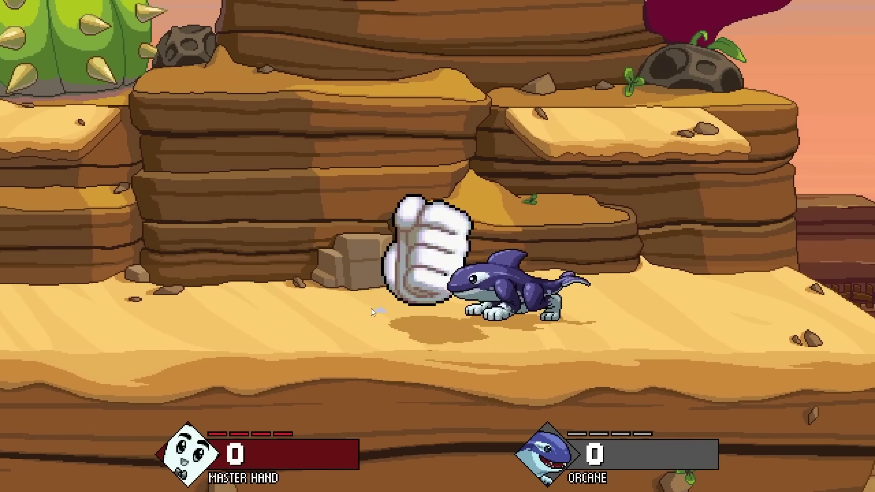
{"action": "key", "text": "x"}
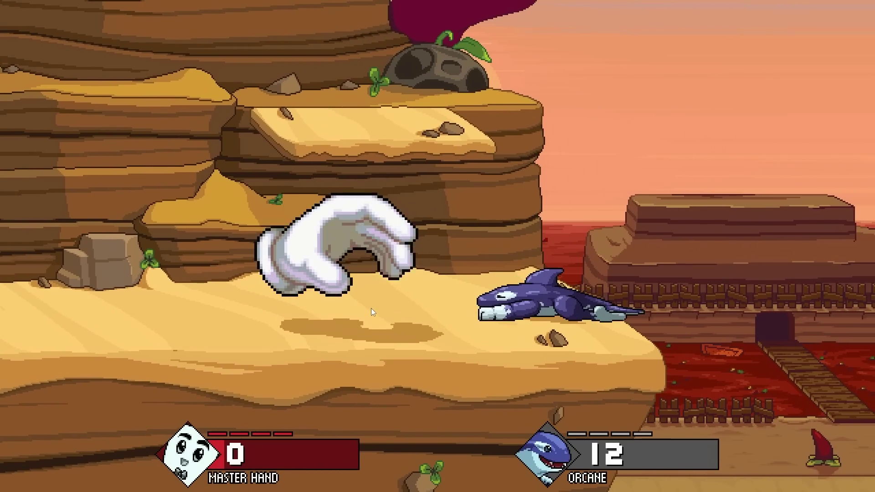
{"action": "key", "text": "x"}
{"action": "key", "text": "Right"}
{"action": "key", "text": "x"}
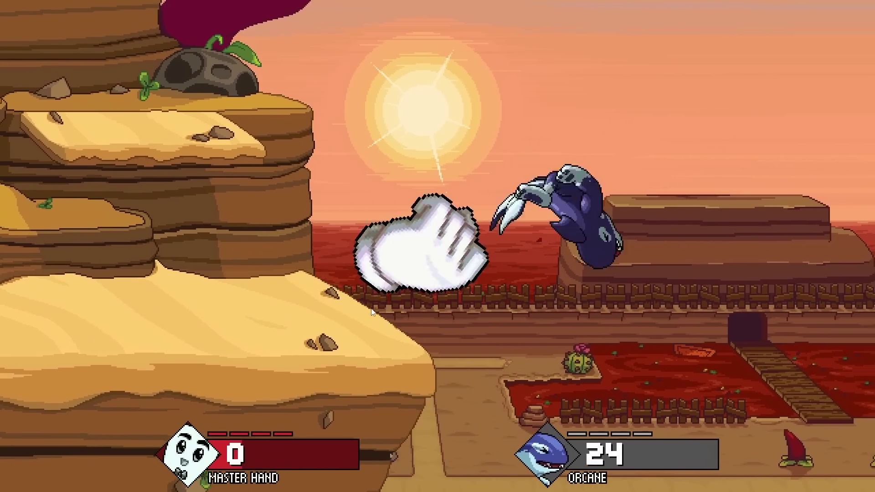
{"action": "key", "text": "x"}
{"action": "key", "text": "Left"}
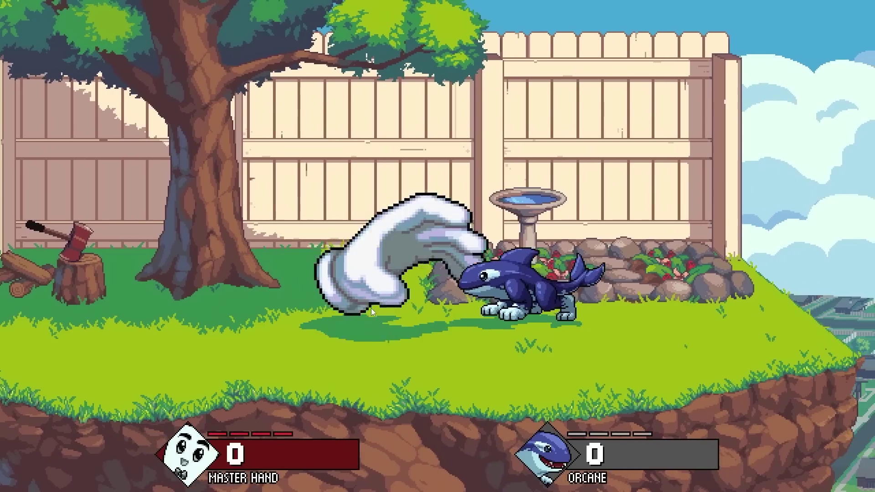
Test the jab combo on Orcane from both sides on the grassy backyard stage
{"action": "key", "text": "j"}
{"action": "key", "text": "x"}
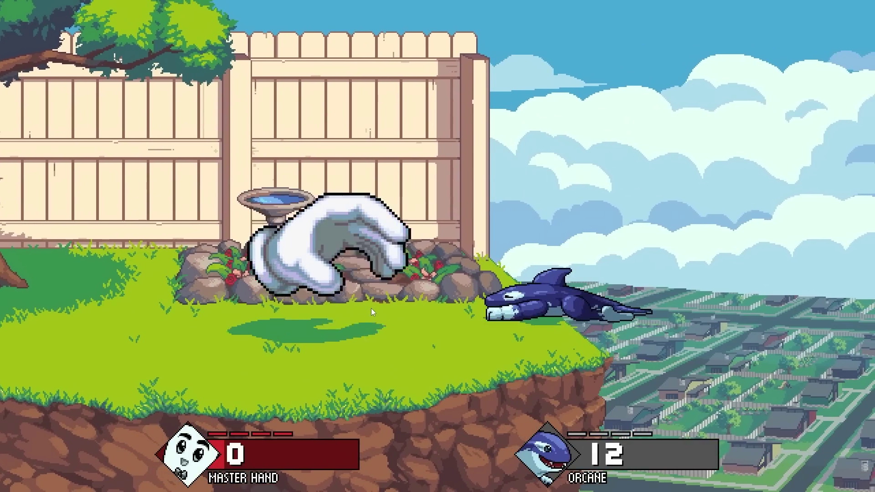
{"action": "key", "text": "Right"}
{"action": "key", "text": "x"}
{"action": "key", "text": "x"}
{"action": "key", "text": "x"}
{"action": "key", "text": "x"}
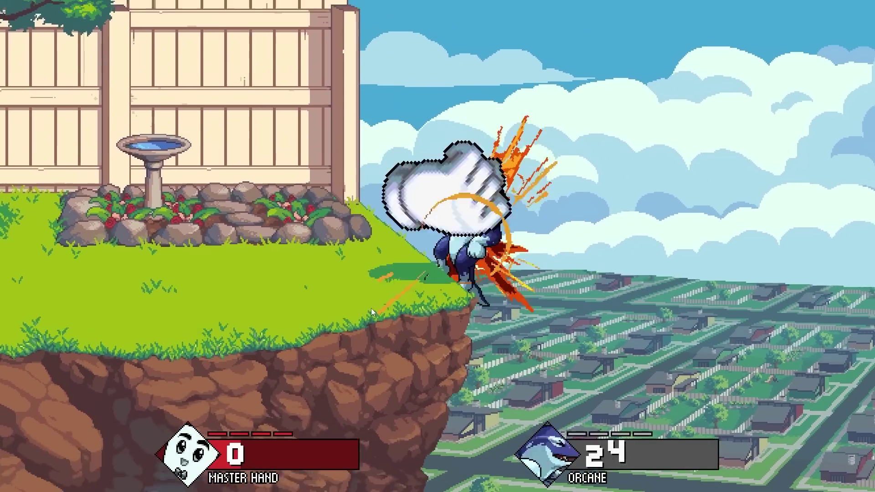
{"action": "key", "text": "j"}
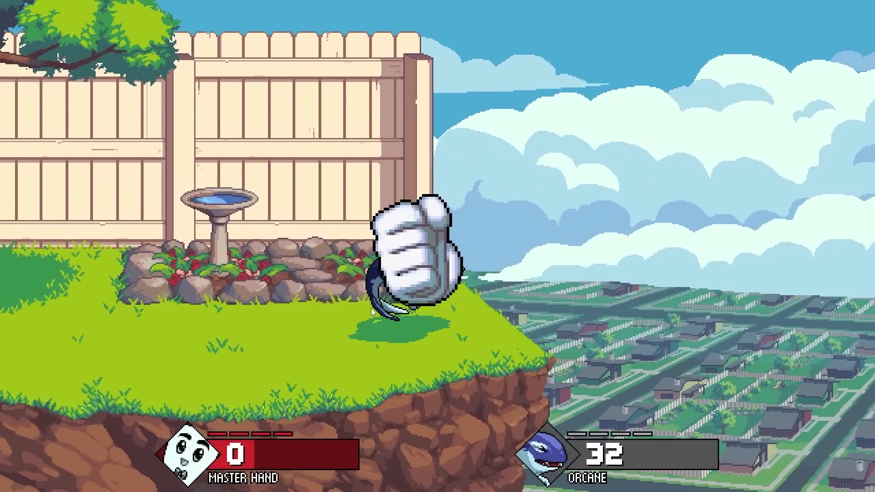
{"action": "key", "text": "j"}
{"action": "key", "text": "Left"}
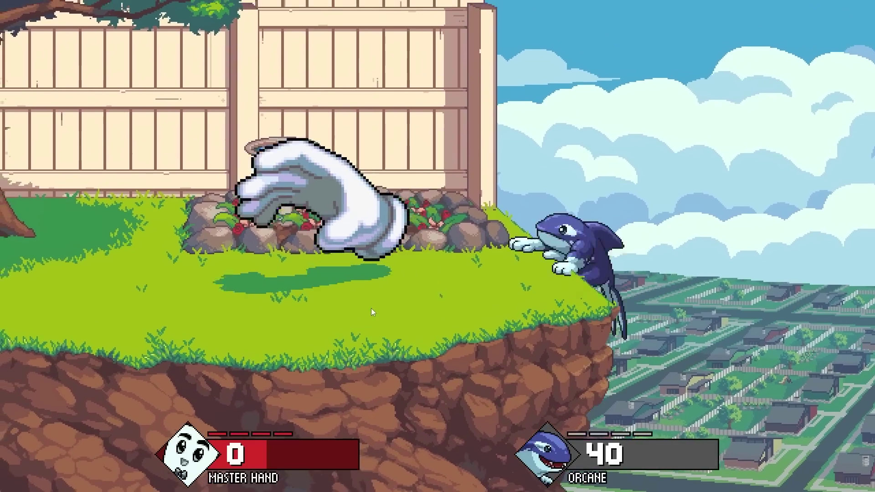
{"action": "key", "text": "Right"}
{"action": "key", "text": "x"}
{"action": "key", "text": "j"}
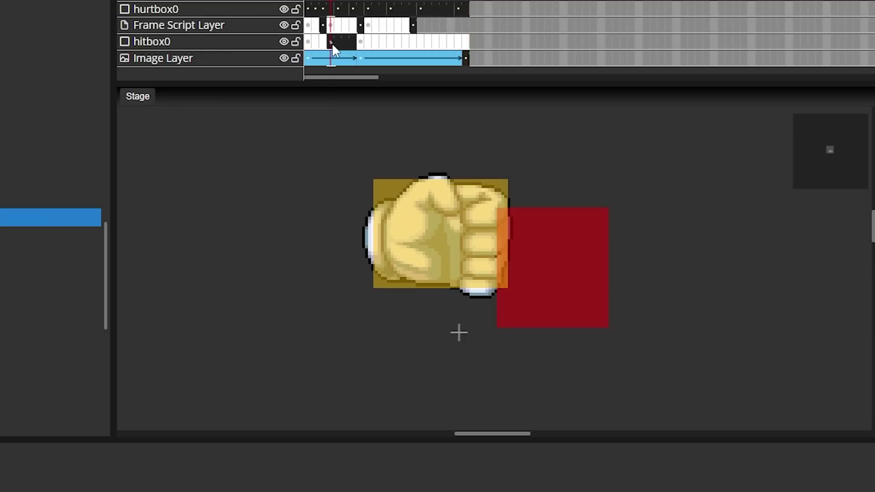
Switch back to FrayTools and drag jab2's frame 4 hitbox onto the fist
{"action": "left_click", "coordinate": [332, 43]}
{"action": "left_click_drag", "start_coordinate": [539, 257], "coordinate": [469, 217]}
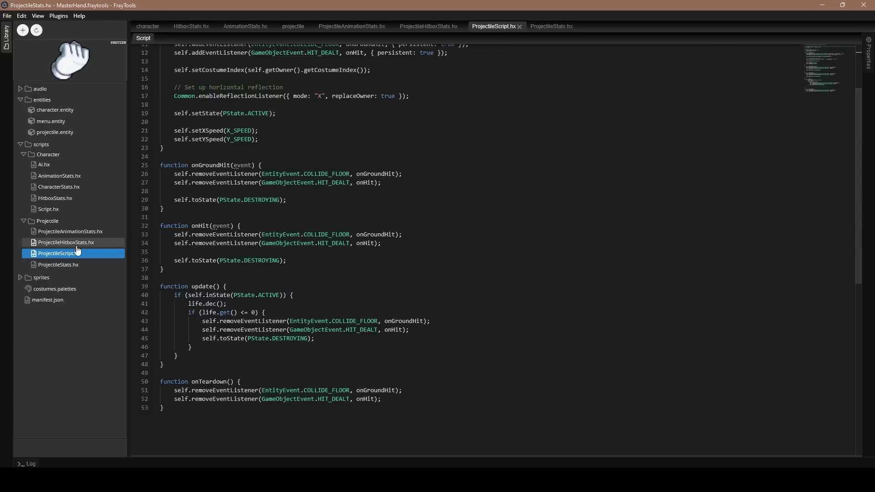
Look through the Projectile scripts and set the damage of projectileIdle's hitbox0 to 6 in ProjectileHitboxStats.hx
{"action": "left_click", "coordinate": [77, 243]}
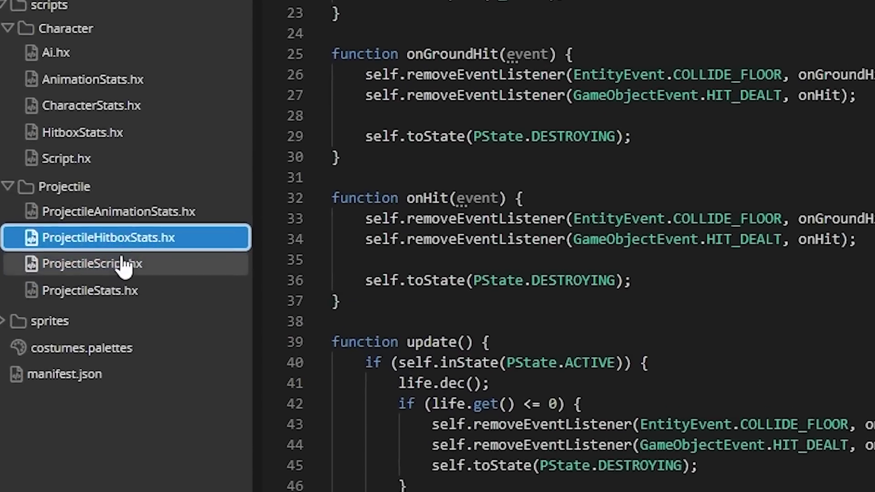
{"action": "left_click", "coordinate": [71, 254]}
{"action": "left_click", "coordinate": [81, 210]}
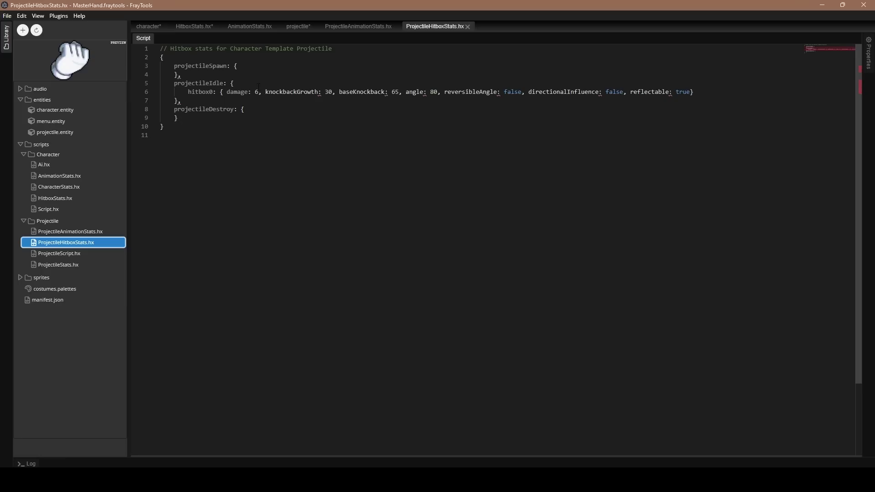
{"action": "left_click", "coordinate": [258, 91]}
{"action": "key", "text": "BackSpace"}
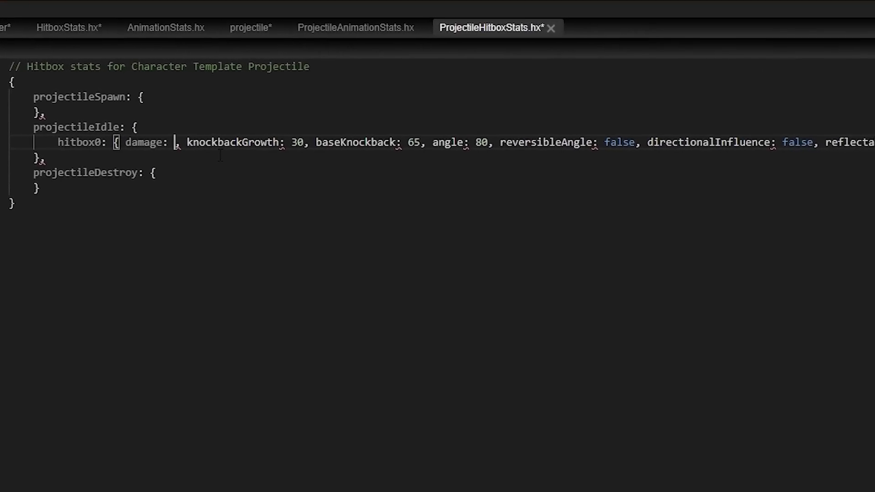
{"action": "type", "text": "6"}
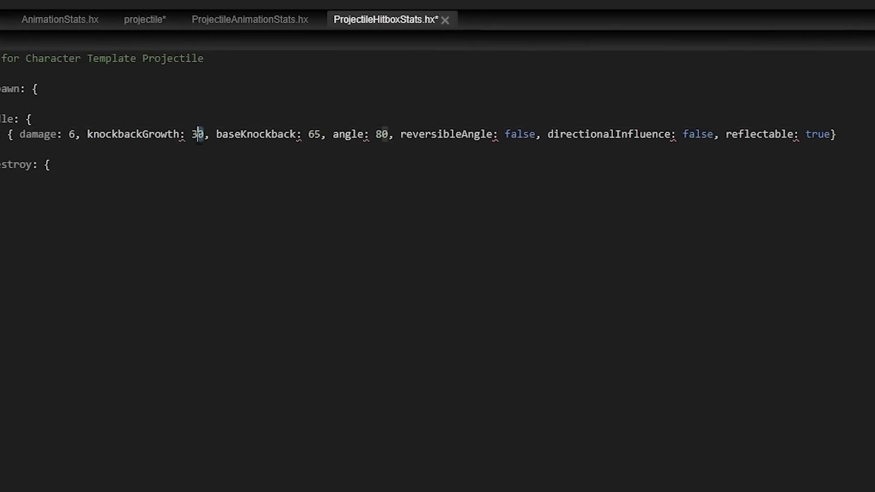
{"action": "double_click", "coordinate": [245, 138]}
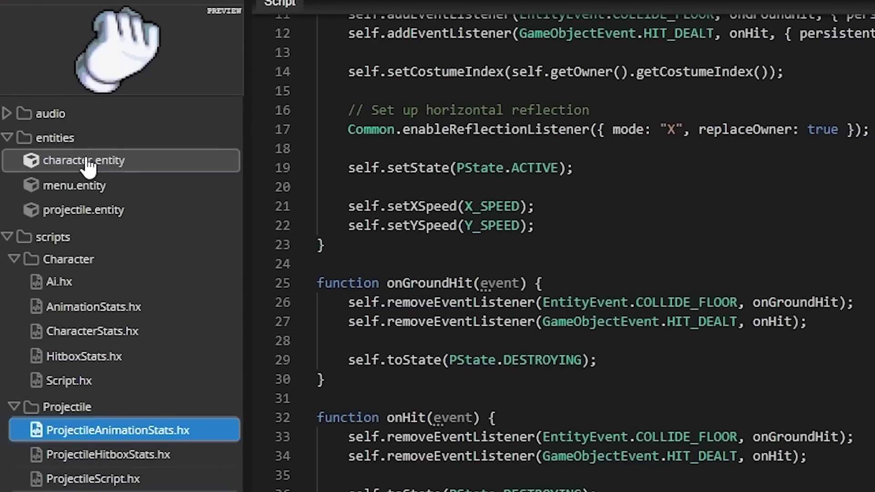
Open projectile.entity, expand the sprites folder and select frame 9 of projectileIdle's Image Layer
{"action": "double_click", "coordinate": [57, 111]}
{"action": "double_click", "coordinate": [53, 132]}
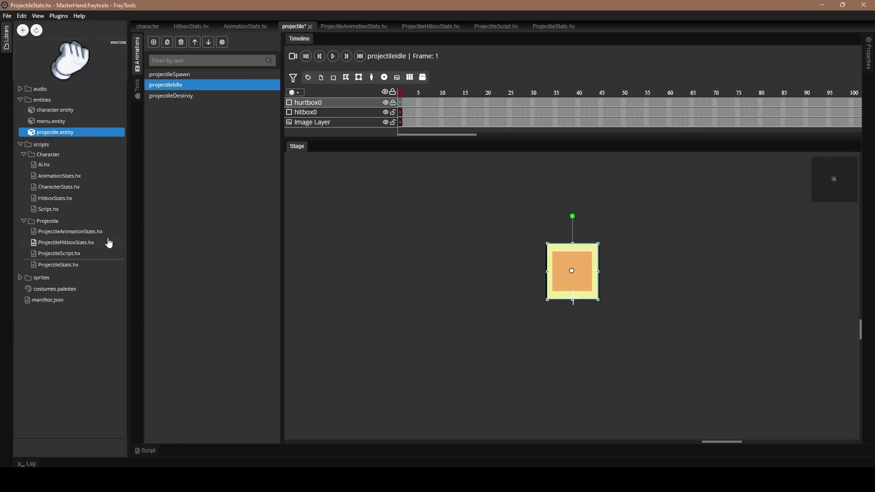
{"action": "left_click", "coordinate": [22, 278]}
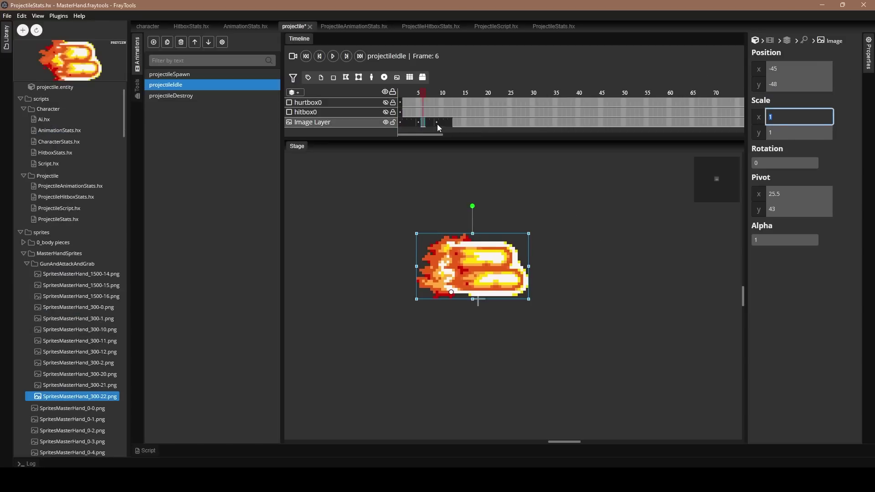
{"action": "left_click", "coordinate": [437, 122]}
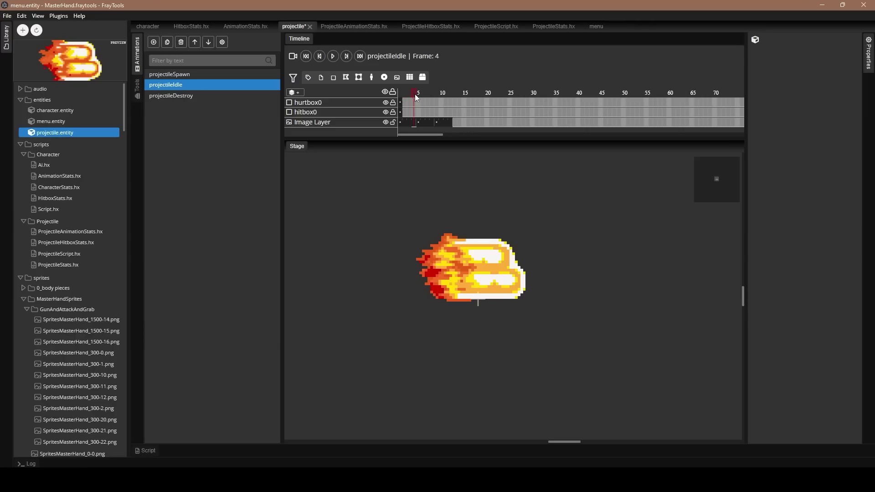
Insert keyframes at frame 12 on projectileIdle's hitbox0 and hurtbox0 layers
{"action": "left_click", "coordinate": [450, 93]}
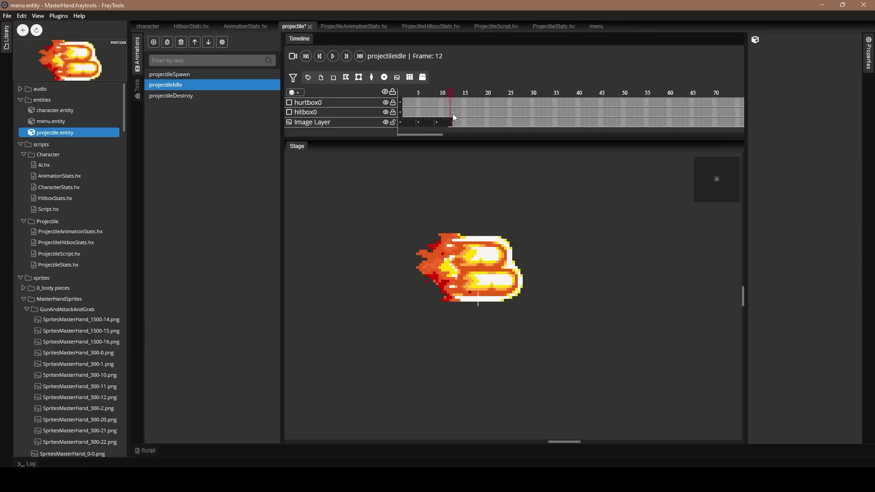
{"action": "right_click", "coordinate": [451, 118]}
{"action": "left_click", "coordinate": [476, 156]}
{"action": "right_click", "coordinate": [451, 102]}
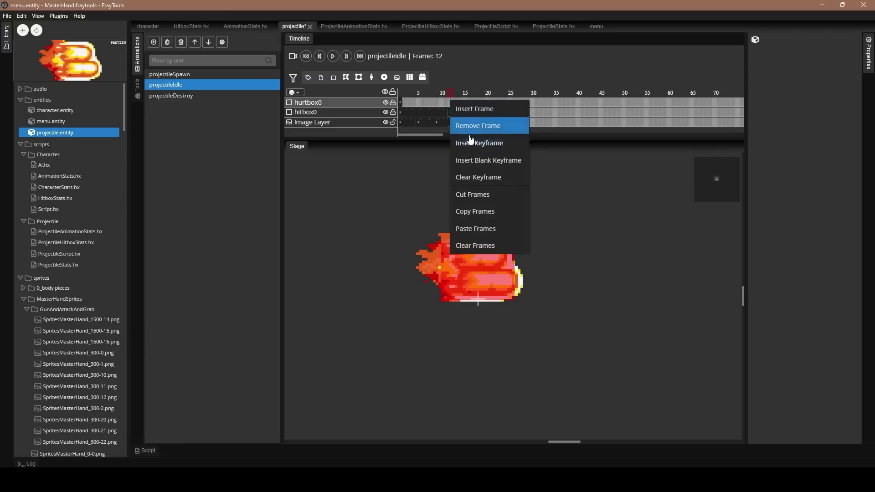
{"action": "left_click", "coordinate": [474, 139]}
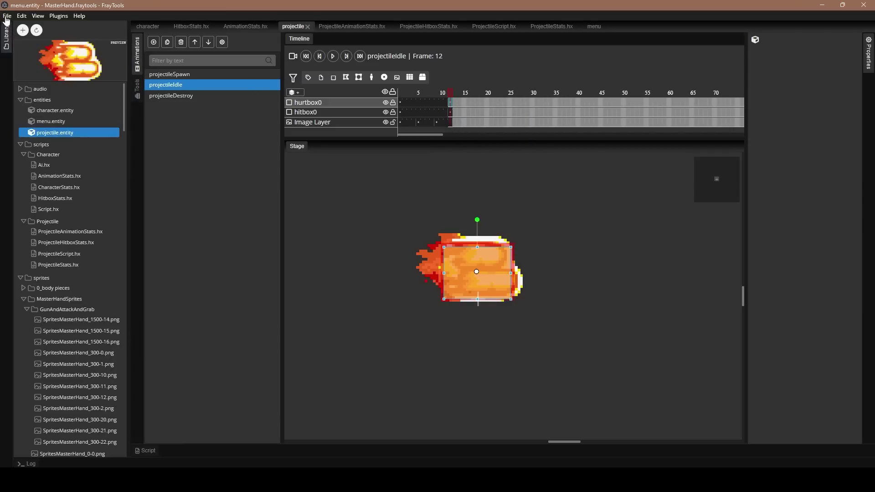
Inspect the frame 15 script on special_neutral's Frame Script Layer that launches the projectile
{"action": "left_click", "coordinate": [46, 145]}
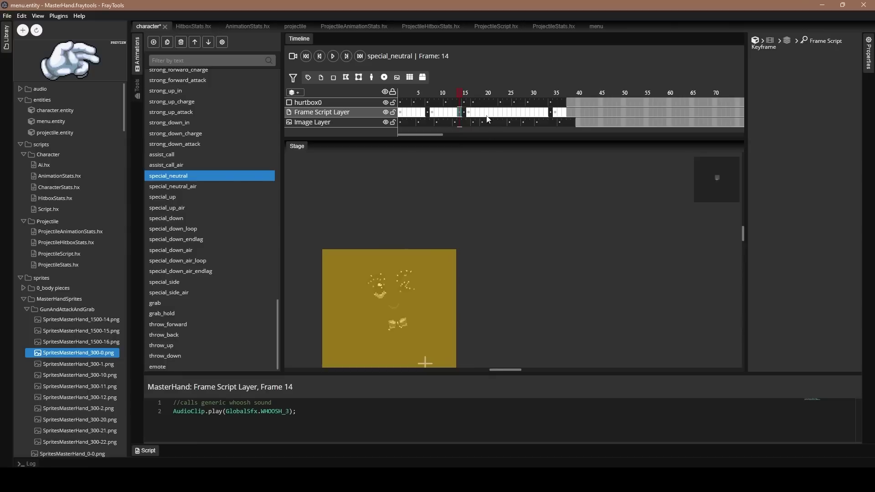
{"action": "left_click", "coordinate": [465, 113]}
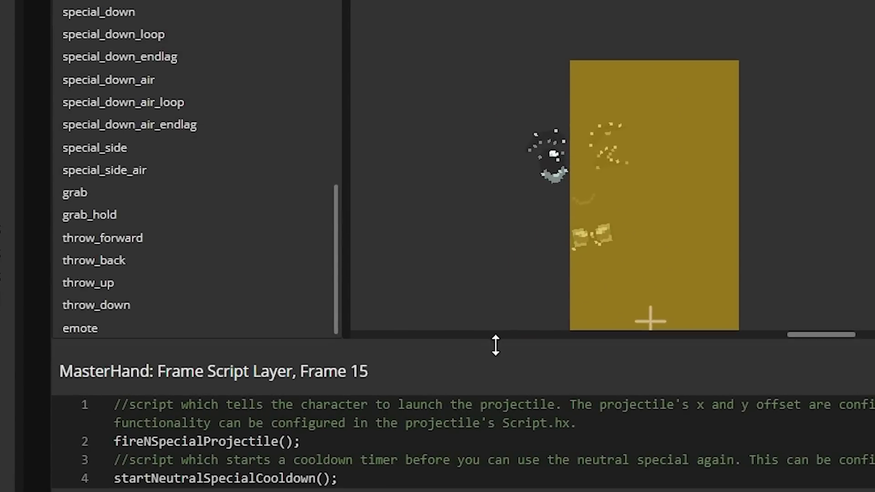
{"action": "left_click_drag", "start_coordinate": [352, 374], "coordinate": [355, 366]}
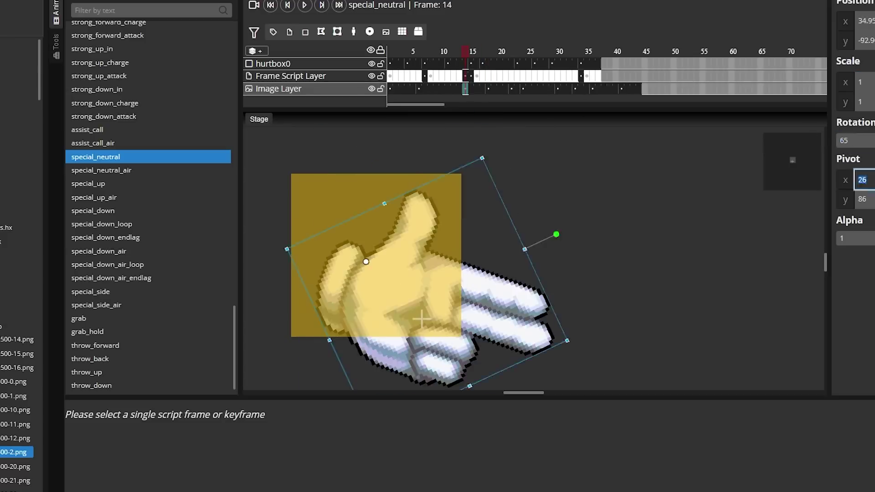
Set the rotation of special_neutral's hurtbox to 0 on frames 24 and 26
{"action": "left_click", "coordinate": [526, 53]}
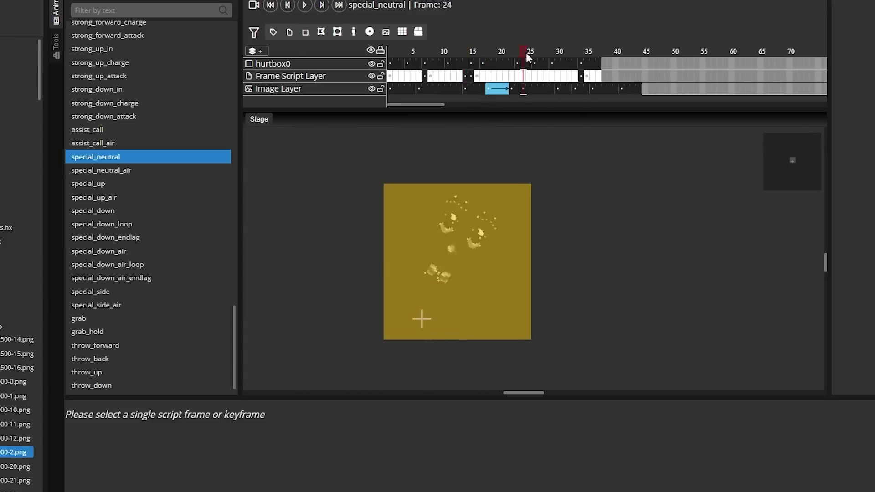
{"action": "left_click", "coordinate": [410, 228]}
{"action": "left_click", "coordinate": [857, 141]}
{"action": "left_click", "coordinate": [535, 52]}
{"action": "left_click", "coordinate": [410, 228]}
{"action": "left_click", "coordinate": [857, 141]}
{"action": "type", "text": "0"}
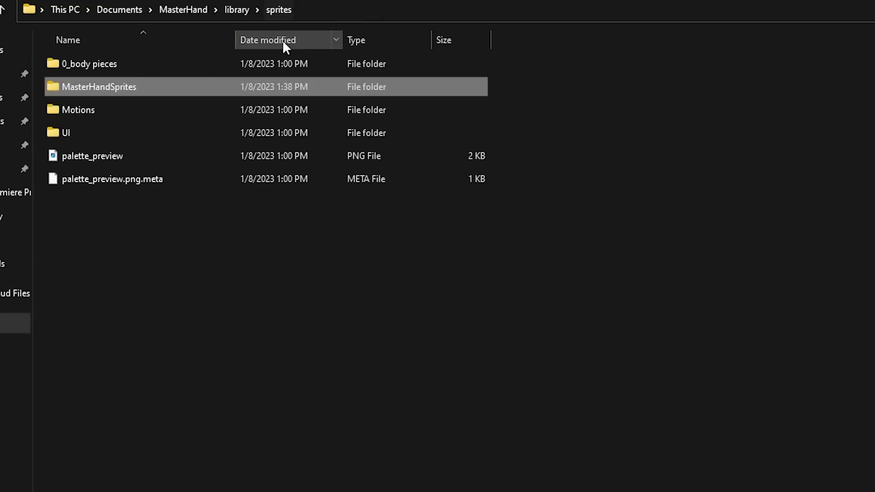
Go to the audio folder in MasterHand's library in File Explorer for the gun sound files, and refresh the FrayTools library
{"action": "left_click", "coordinate": [239, 10]}
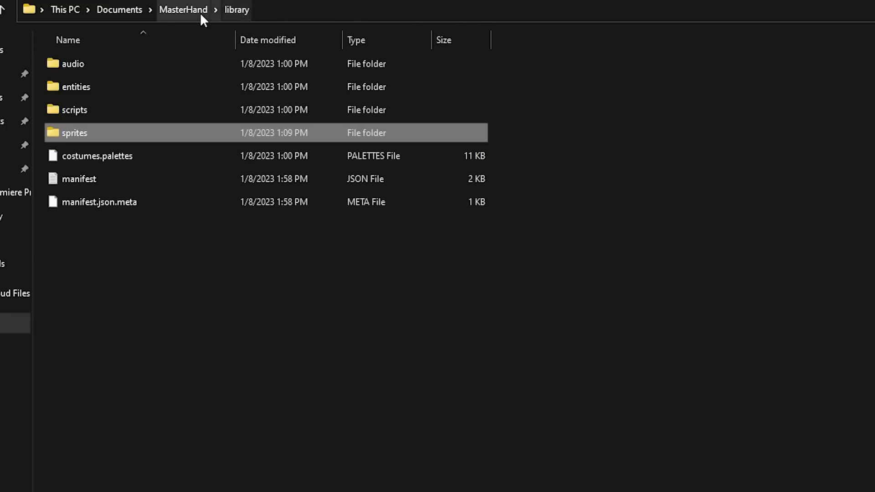
{"action": "left_click", "coordinate": [173, 13]}
{"action": "double_click", "coordinate": [101, 87]}
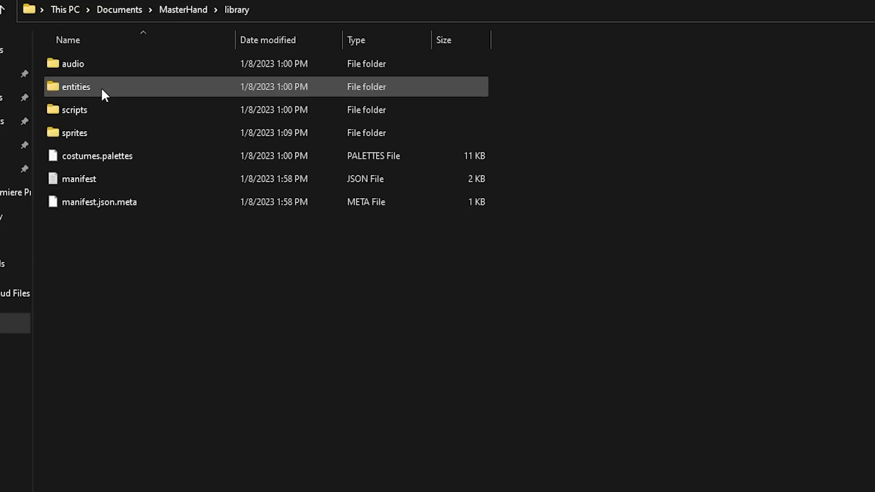
{"action": "double_click", "coordinate": [113, 65]}
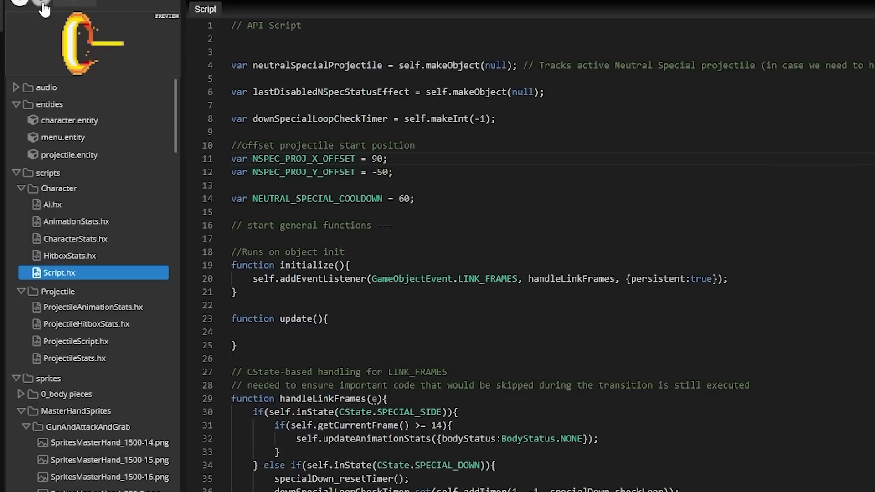
{"action": "left_click", "coordinate": [41, 3]}
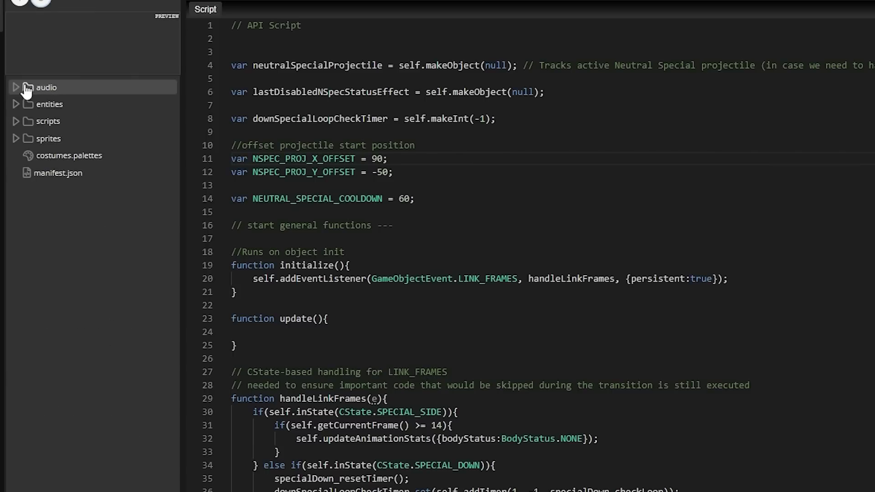
Open Gun Cocking - Sound Effect (HD).mp3 from the audio folder and set its ID to guncocking
{"action": "left_click", "coordinate": [11, 90]}
{"action": "left_click", "coordinate": [123, 241]}
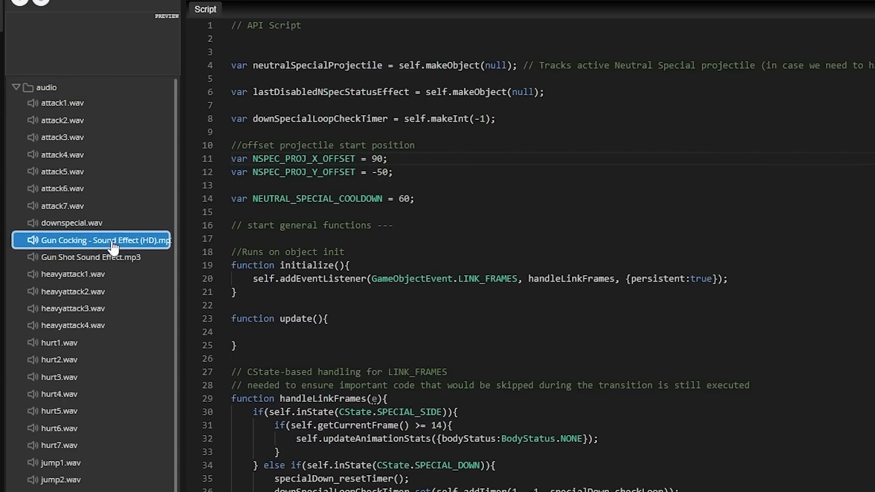
{"action": "double_click", "coordinate": [113, 248]}
{"action": "left_click", "coordinate": [781, 67]}
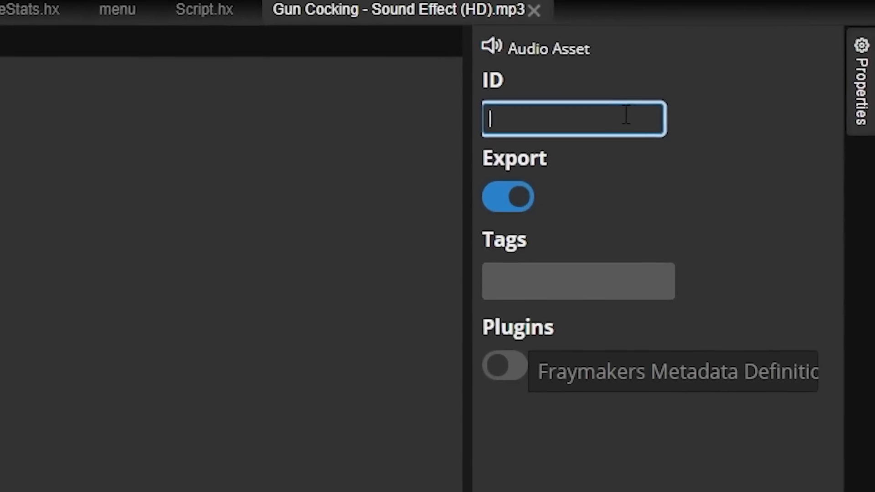
{"action": "type", "text": "guncocking"}
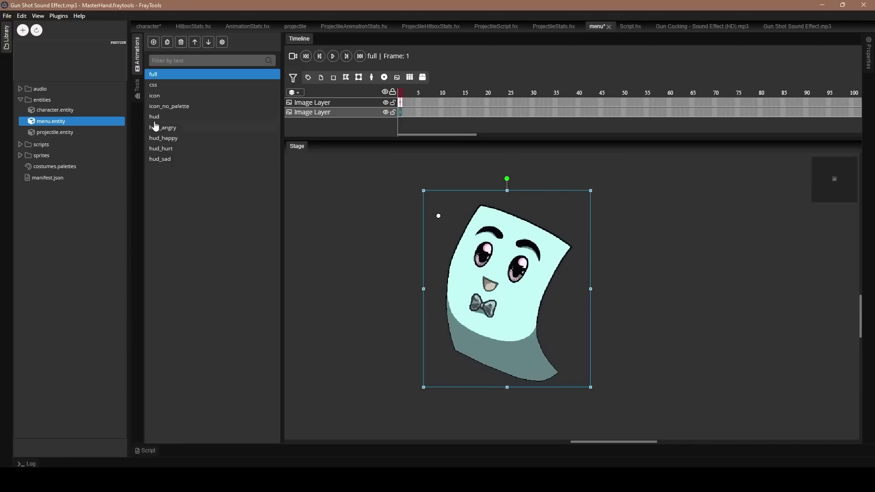
Look at the css, full and icon animations of menu.entity
{"action": "left_click", "coordinate": [185, 86]}
{"action": "left_click", "coordinate": [178, 75]}
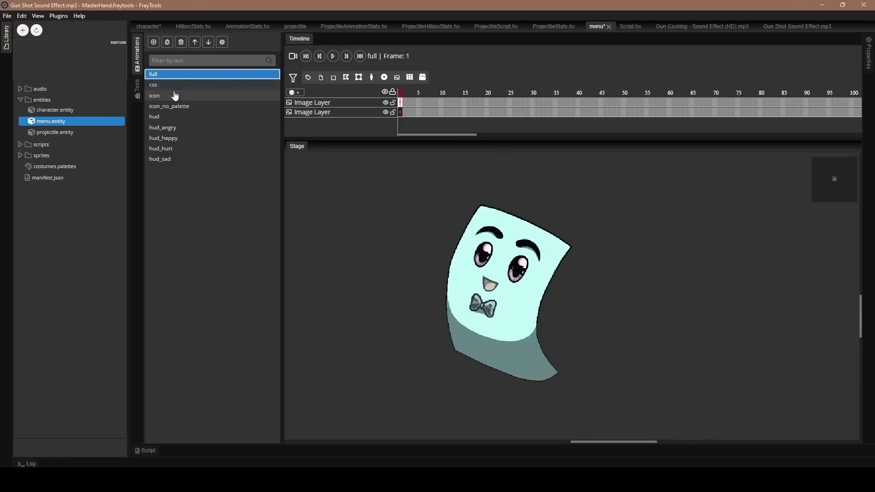
{"action": "left_click", "coordinate": [173, 95]}
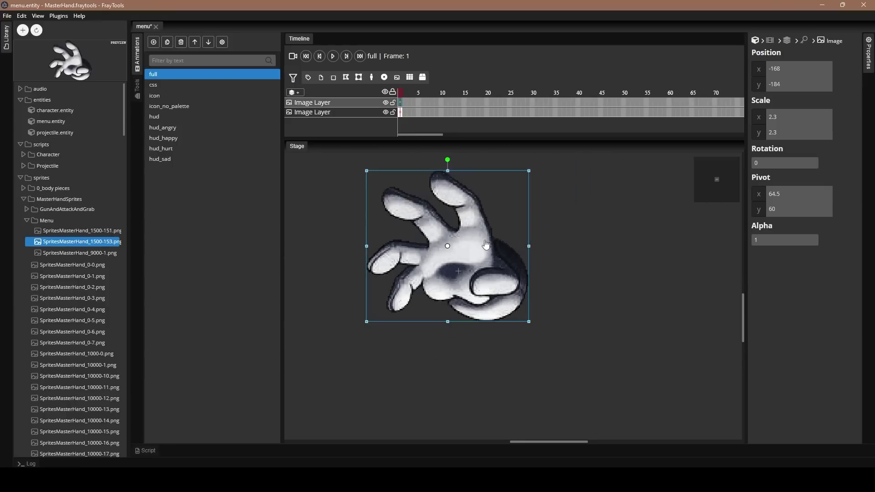
Rescale the hand image in the full menu animation with an X scale of 1.9, and position the hand image in the icon animation
{"action": "key", "text": "Tab"}
{"action": "type", "text": "1"}
{"action": "key", "text": "Tab"}
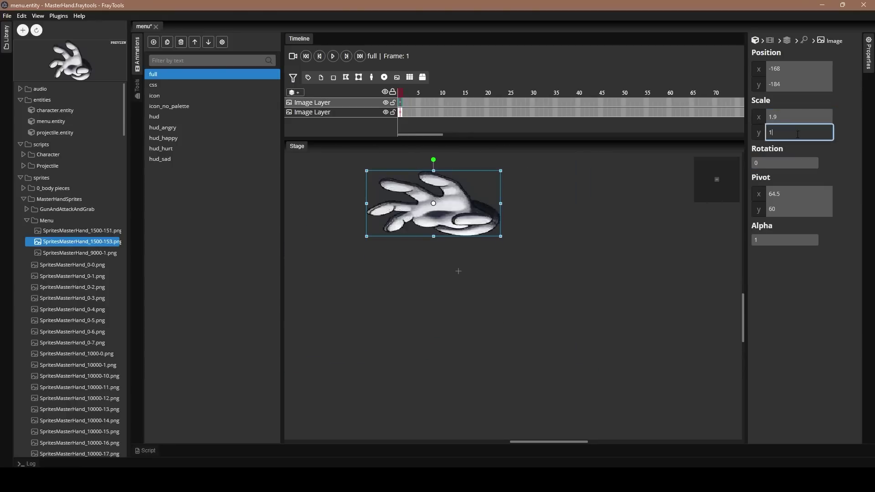
{"action": "left_click_drag", "start_coordinate": [473, 233], "coordinate": [481, 233]}
{"action": "left_click", "coordinate": [204, 95]}
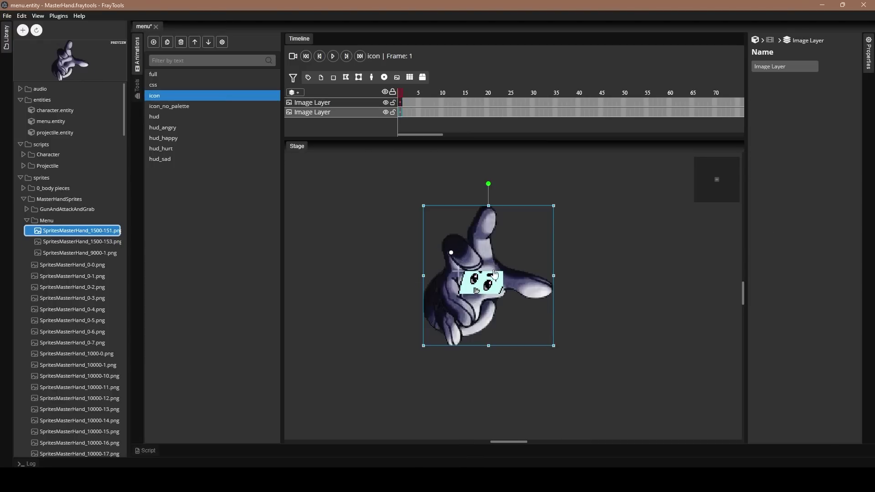
{"action": "left_click_drag", "start_coordinate": [484, 259], "coordinate": [490, 248]}
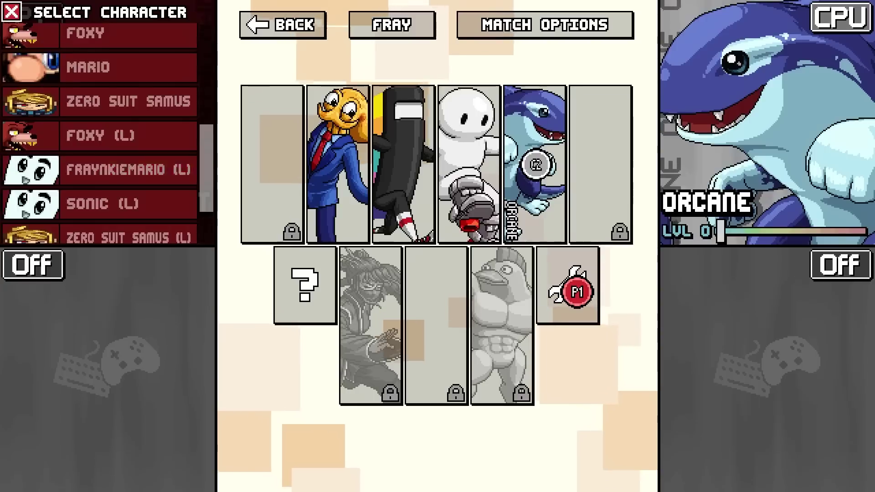
{"action": "key", "text": "Down"}
{"action": "key", "text": "Down"}
{"action": "key", "text": "Down"}
{"action": "key", "text": "Return"}
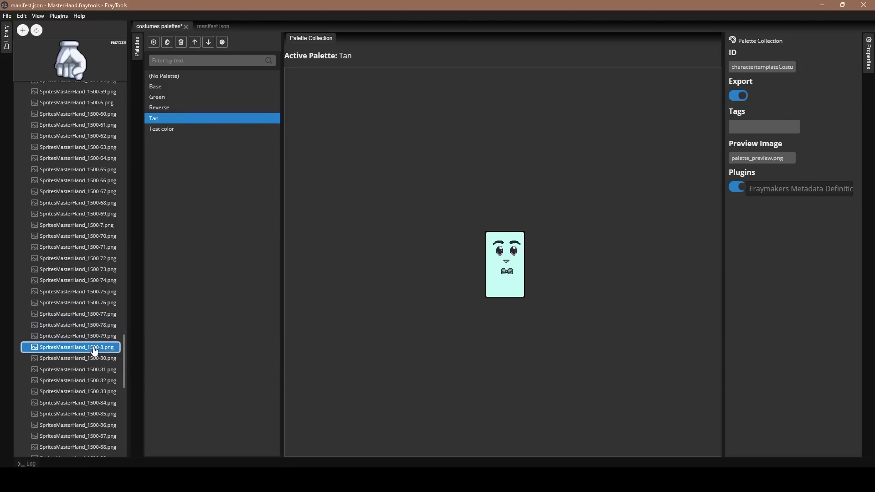
Assign SpritesMasterHand_1500-8.png as the preview image of the costumes.palettes collection
{"action": "scroll", "coordinate": [93, 319], "scroll_direction": "down", "scroll_amount": 4}
{"action": "scroll", "coordinate": [95, 282], "scroll_direction": "up", "scroll_amount": 2}
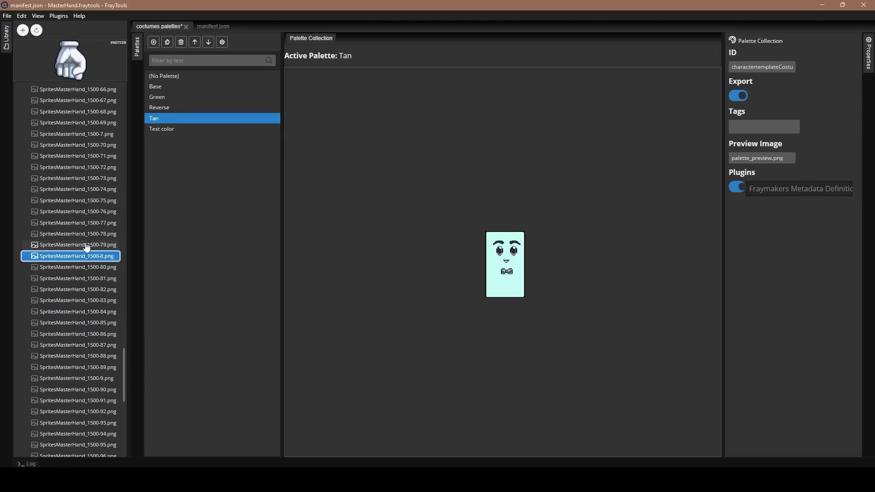
{"action": "left_click_drag", "start_coordinate": [87, 261], "coordinate": [775, 160]}
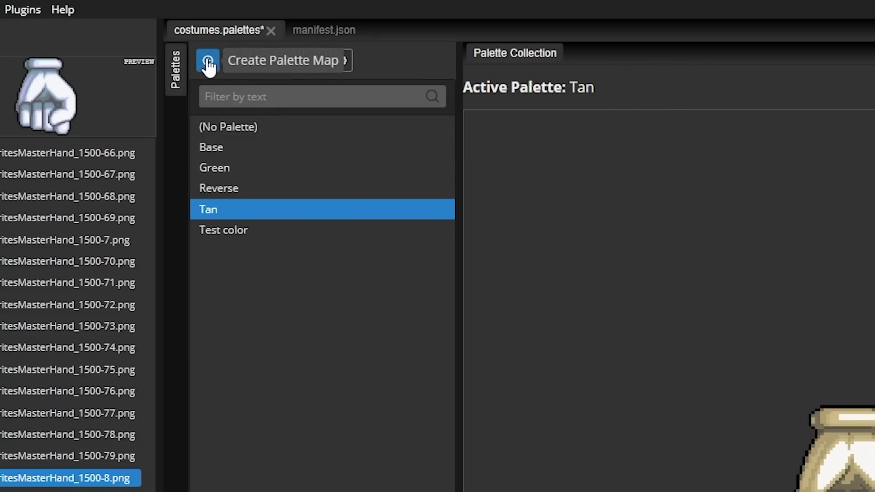
Create a new palette map, detect the glove's white area as a color and map it to red #E31C1C
{"action": "left_click", "coordinate": [208, 62]}
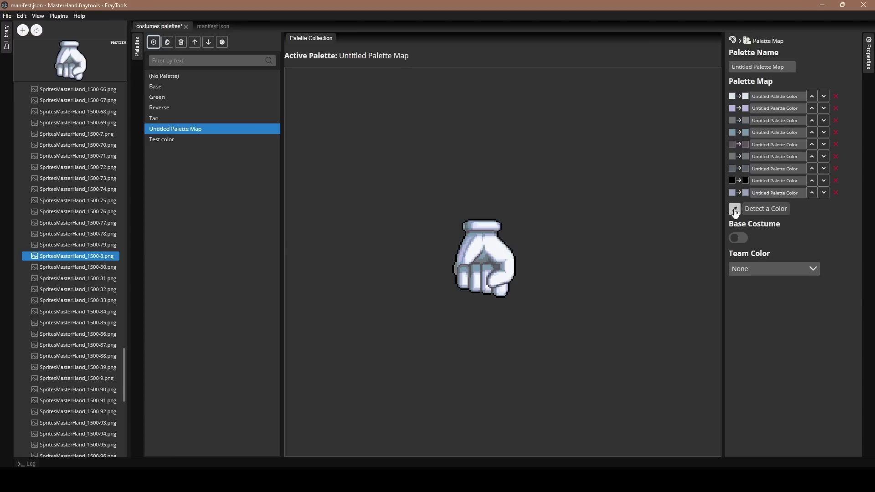
{"action": "left_click", "coordinate": [734, 210]}
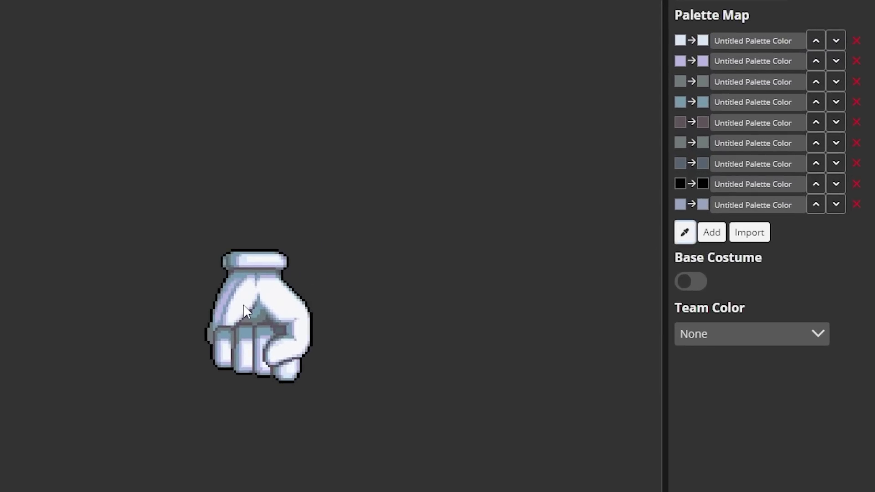
{"action": "left_click", "coordinate": [244, 306]}
{"action": "left_click", "coordinate": [702, 225]}
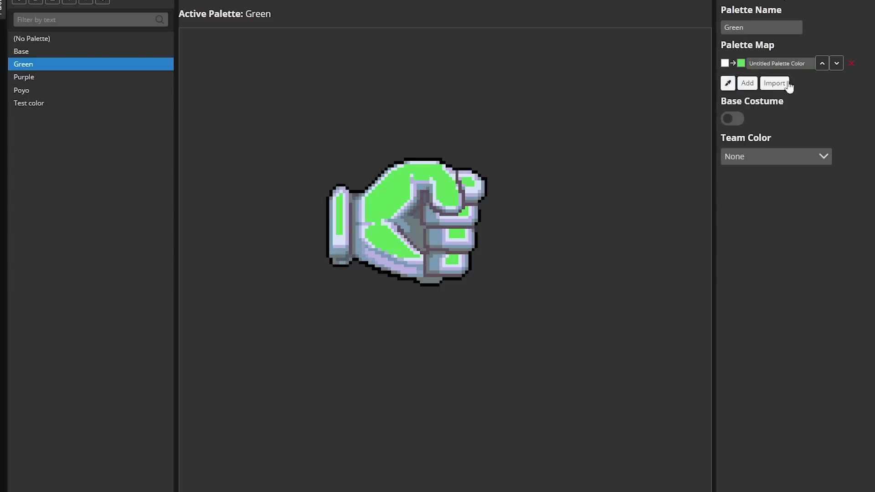
Recolor the first three entries of the Green palette map in light green shades
{"action": "left_click", "coordinate": [741, 63]}
{"action": "double_click", "coordinate": [760, 179]}
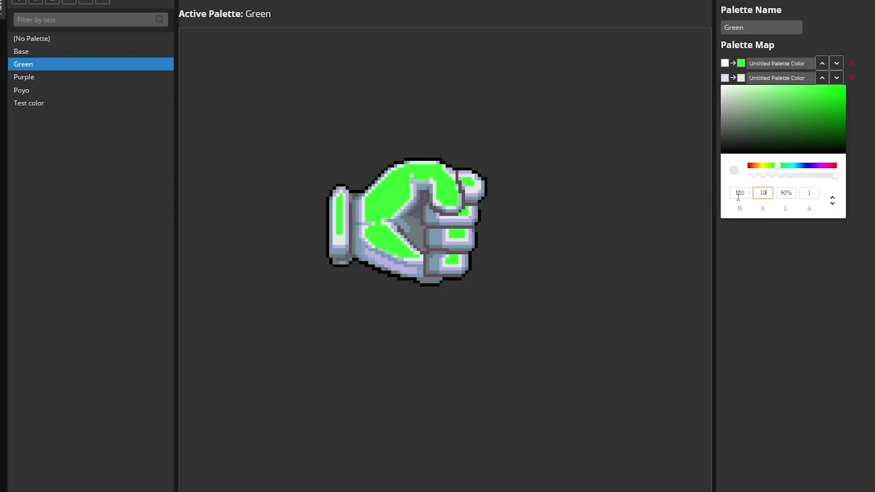
{"action": "left_click", "coordinate": [742, 93]}
{"action": "left_click", "coordinate": [743, 64]}
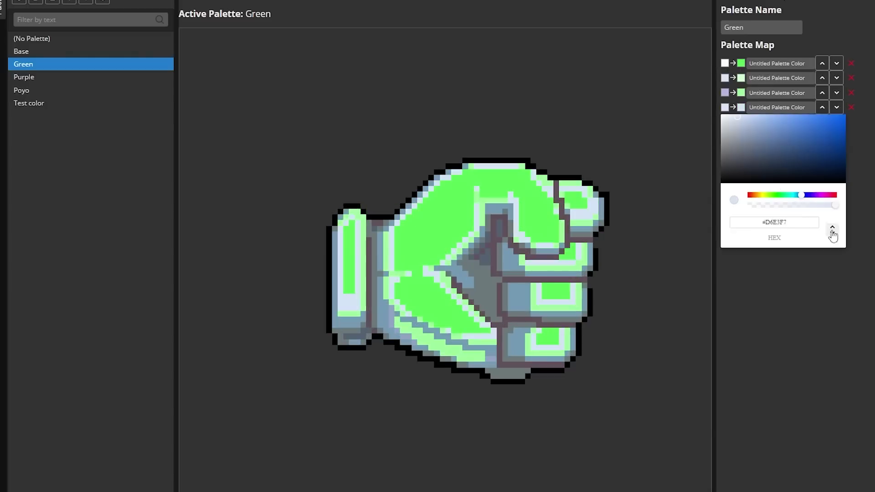
{"action": "left_click", "coordinate": [833, 187]}
Delete the second entry of the Green palette map and recolor the glove's remaining light shades in medium greens
{"action": "left_click", "coordinate": [814, 115]}
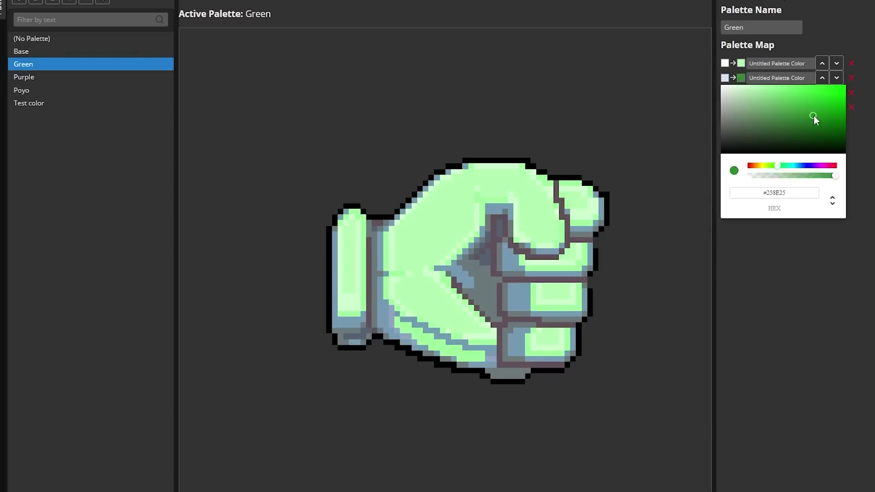
{"action": "left_click", "coordinate": [851, 78]}
{"action": "left_click", "coordinate": [742, 93]}
{"action": "left_click", "coordinate": [769, 108]}
{"action": "left_click", "coordinate": [781, 99]}
Map the glove's blue-gray, gray and brown shades to darker greens in the Green palette, using hue 120
{"action": "left_click", "coordinate": [742, 107]}
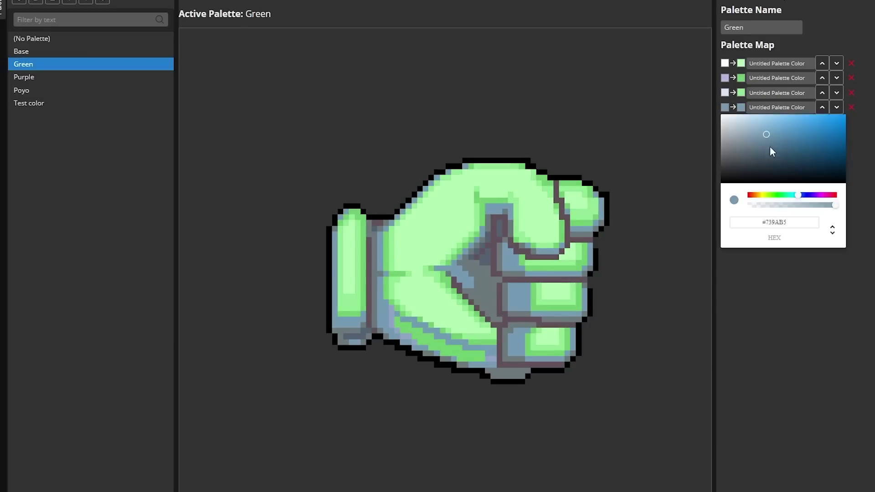
{"action": "left_click", "coordinate": [728, 131]}
{"action": "left_click", "coordinate": [741, 122]}
{"action": "left_click", "coordinate": [741, 137]}
{"action": "double_click", "coordinate": [738, 254]}
{"action": "type", "text": "120"}
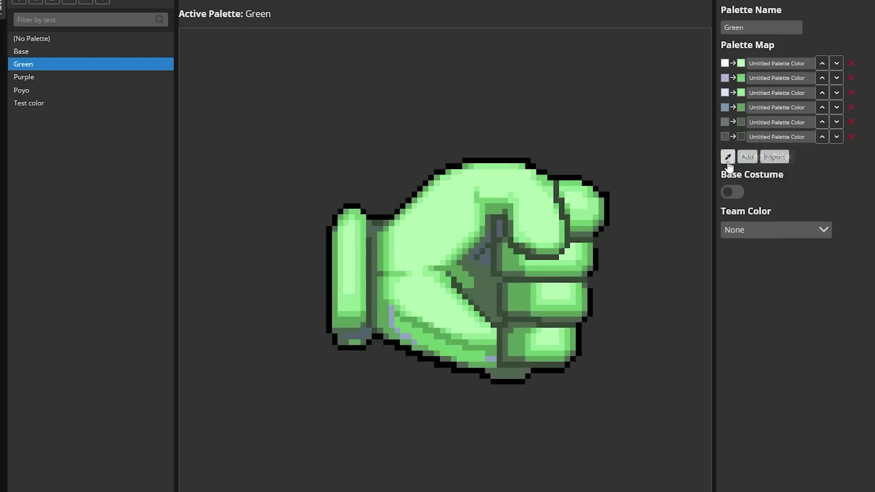
Detect another unmapped glove shade for the Green palette and pick its replacement color
{"action": "left_click", "coordinate": [728, 159]}
{"action": "left_click", "coordinate": [741, 152]}
{"action": "left_click", "coordinate": [767, 193]}
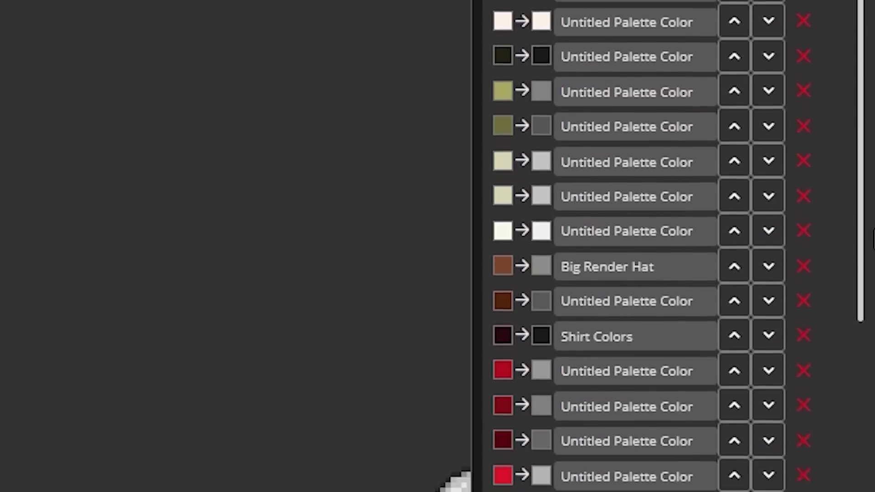
Look through the other character's palette map, including its eyes, overalls and hair colors
{"action": "scroll", "coordinate": [638, 246], "scroll_direction": "down", "scroll_amount": 3}
{"action": "scroll", "coordinate": [638, 246], "scroll_direction": "down", "scroll_amount": 10}
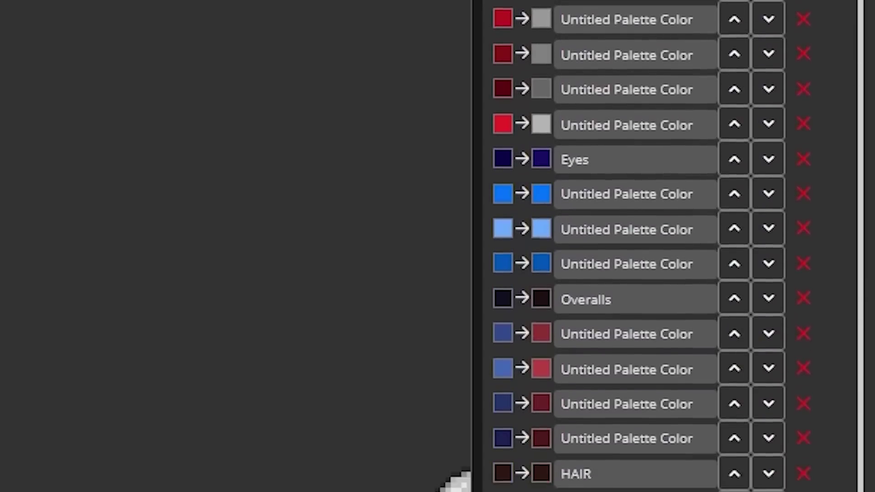
{"action": "scroll", "coordinate": [638, 246], "scroll_direction": "down", "scroll_amount": 6}
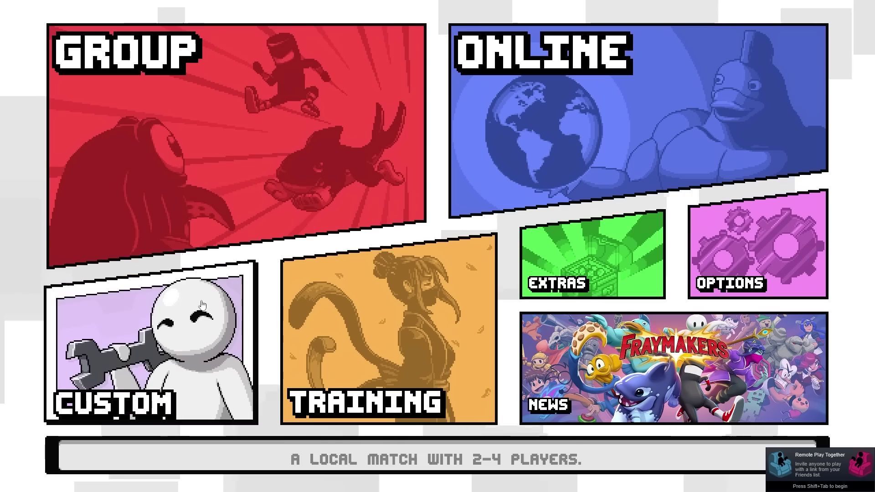
Switch to Fraymakers, select Master Hand in the local custom content and prepare its upload with changelog 0.0.2
{"action": "left_click", "coordinate": [179, 359]}
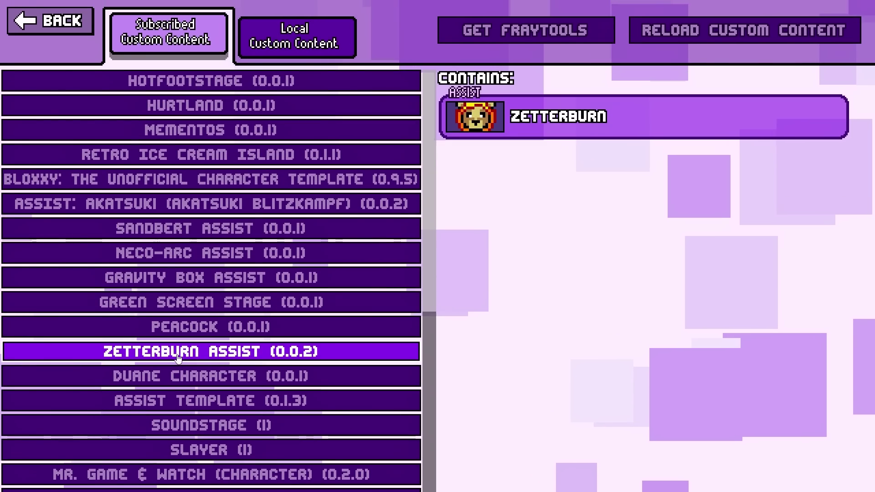
{"action": "left_click", "coordinate": [314, 40]}
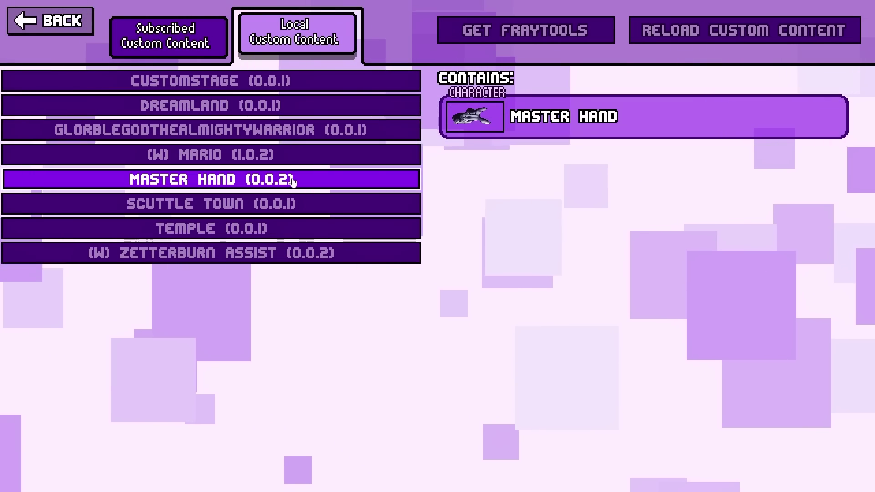
{"action": "left_click", "coordinate": [292, 180]}
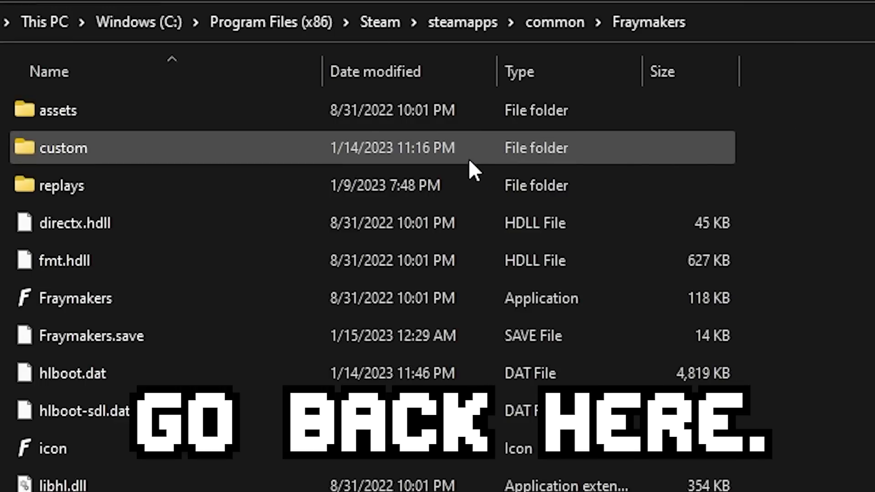
Switch to File Explorer and open the meta JSON file in Fraymakers' custom Master Hand folder
{"action": "double_click", "coordinate": [468, 158]}
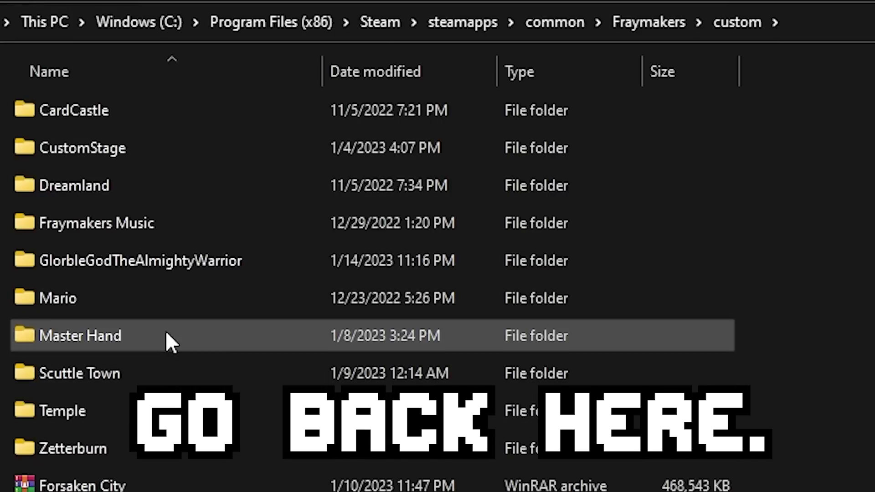
{"action": "double_click", "coordinate": [165, 334]}
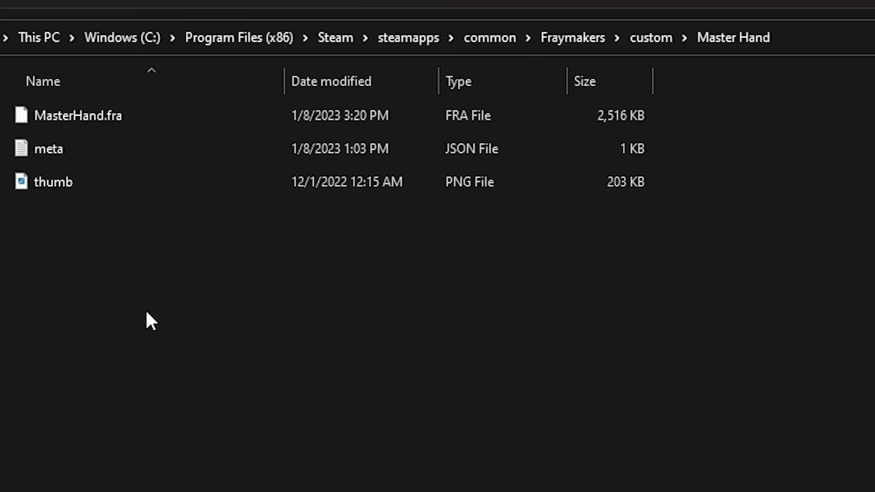
{"action": "double_click", "coordinate": [127, 147]}
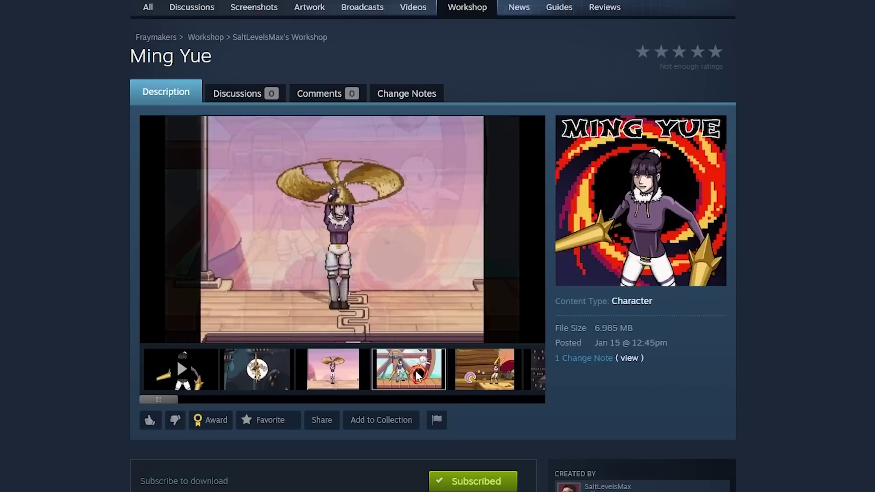
View another preview picture on the Ming Yue character's Steam Workshop page
{"action": "left_click", "coordinate": [489, 379]}
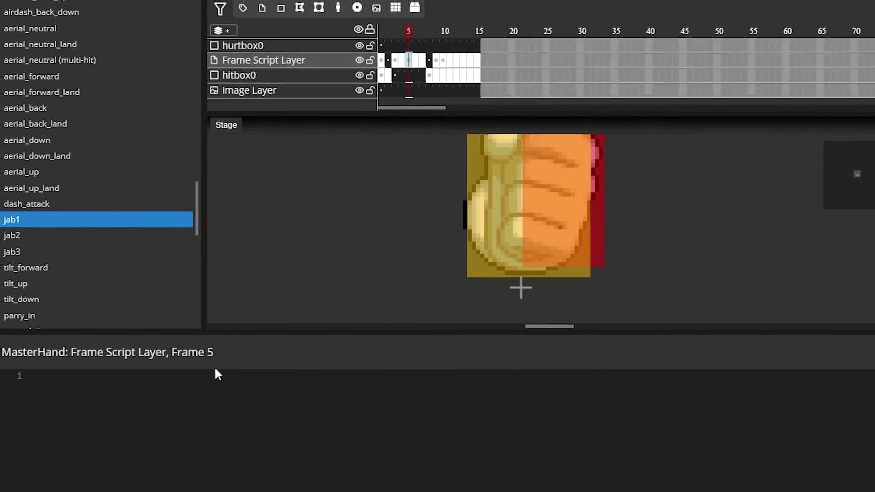
Switch back to FrayTools and paste code into jab1's frame 5 script on the Frame Script Layer
{"action": "type", "text": "self.setXSpeed(self.getXSpeed()*0.5);"}
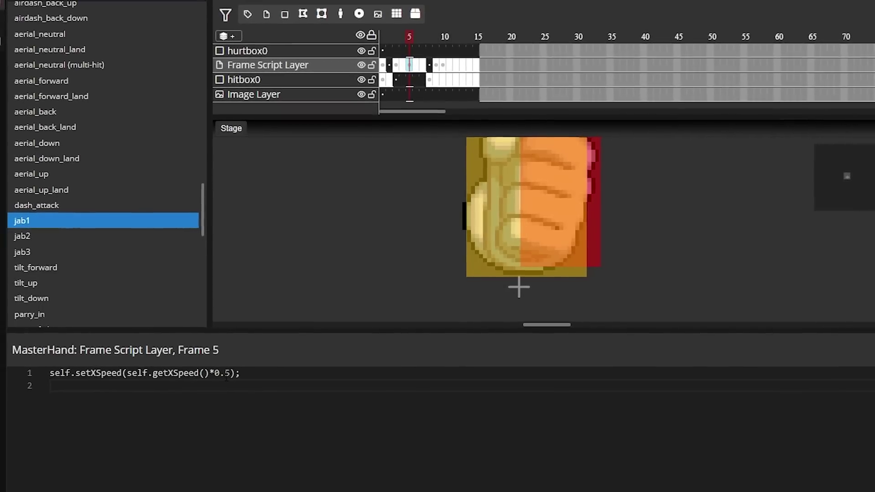